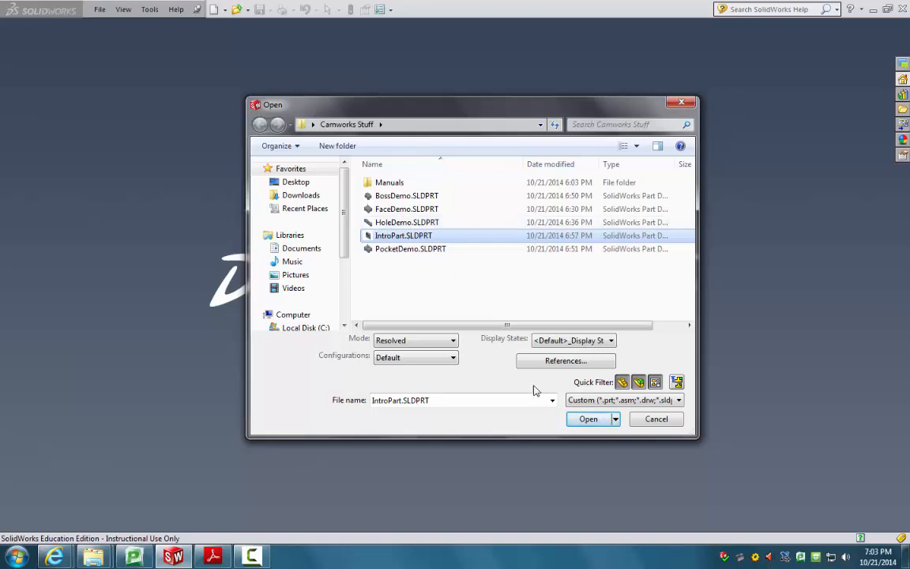
# Step: Open IntroPart.SLDPRT from the Camworks Stuff folder
pyautogui.click(588, 418)
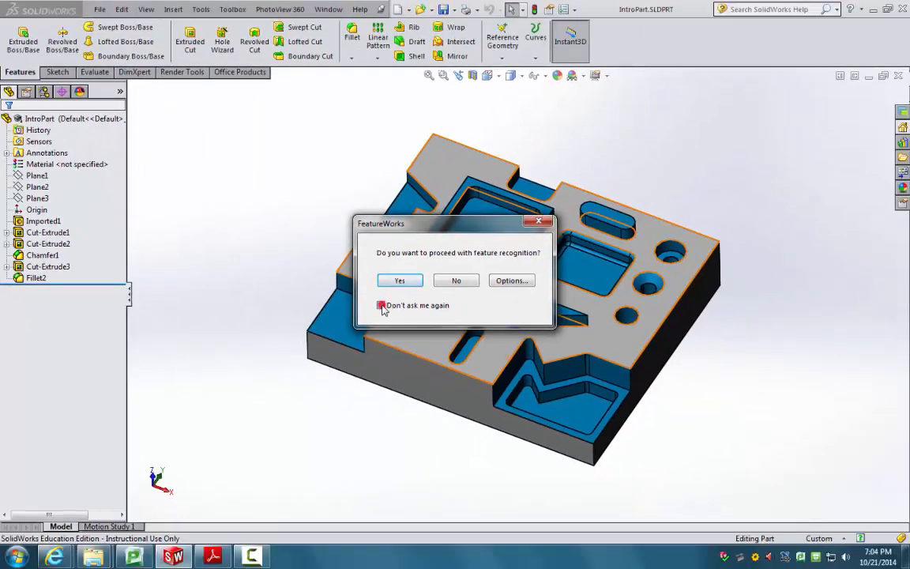
# Step: Answer No to FeatureWorks recognition with Don't ask me again checked
pyautogui.click(381, 306)
pyautogui.click(454, 281)
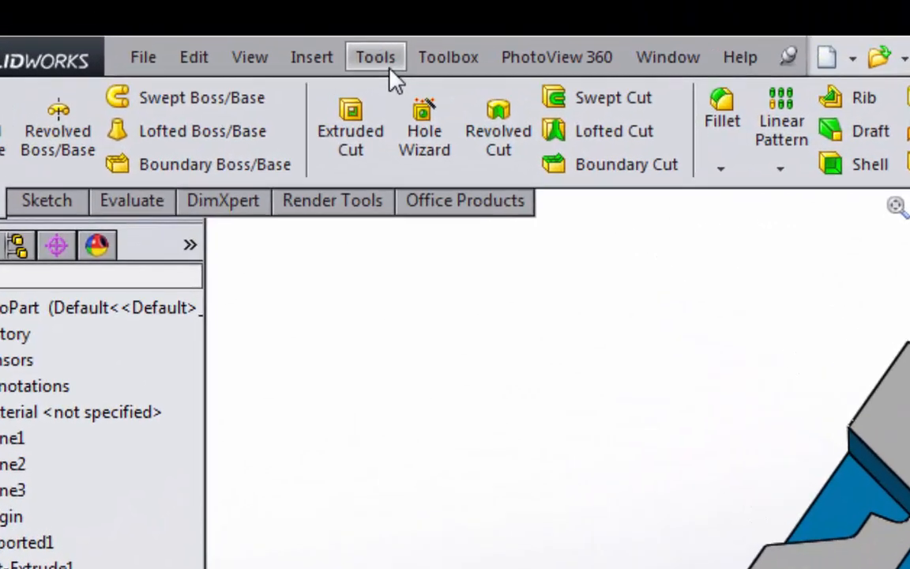
# Step: Enable CAMWorks 2014 under Other Add-ins in the Tools > Add-Ins dialog
pyautogui.click(201, 9)
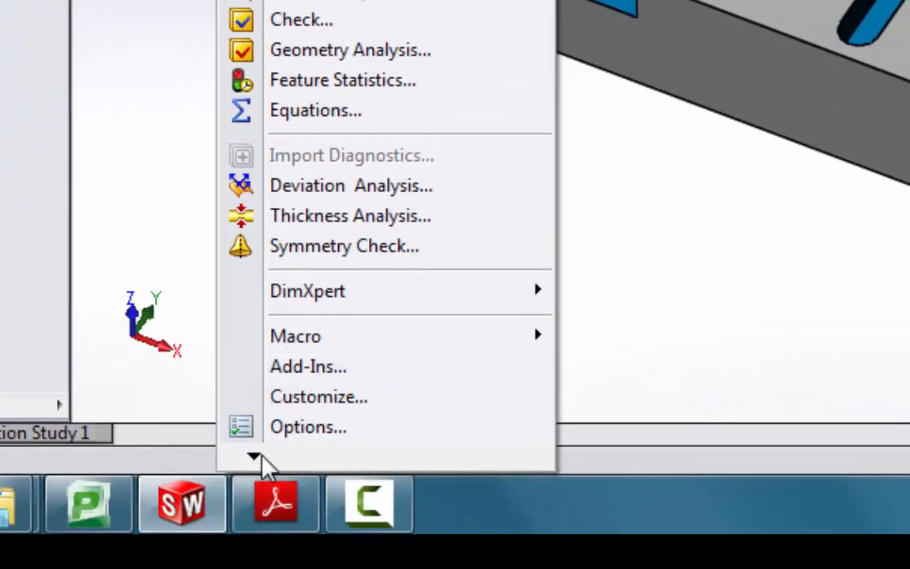
pyautogui.click(261, 456)
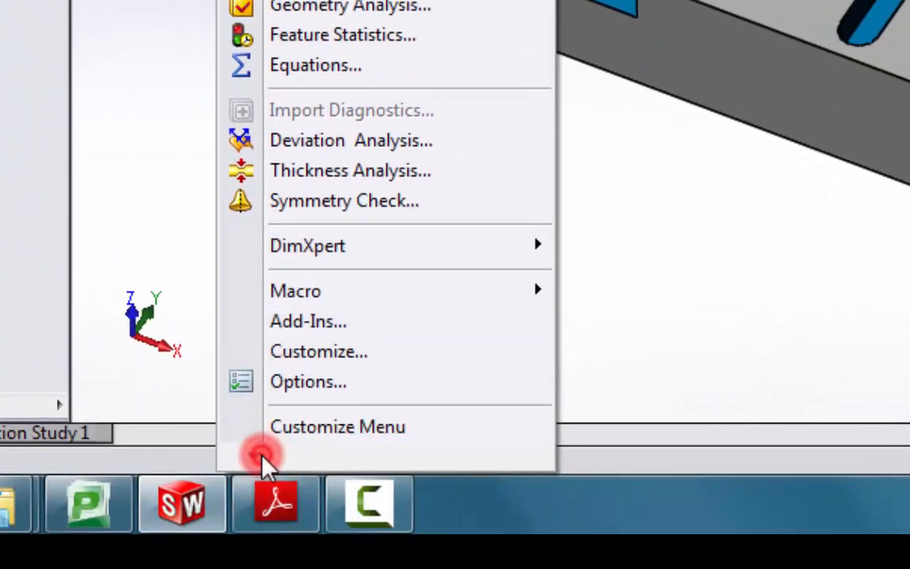
pyautogui.click(308, 324)
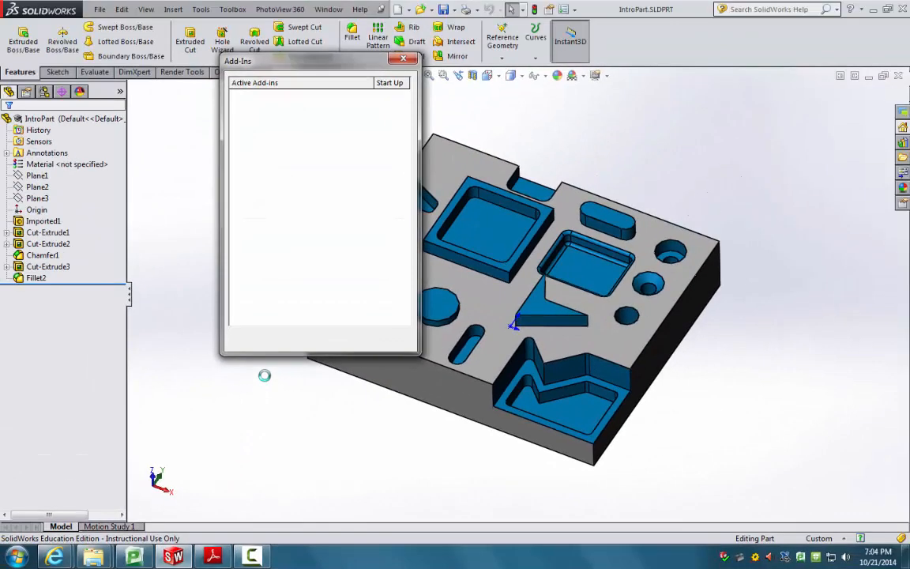
pyautogui.scroll(-3, 272, 287)
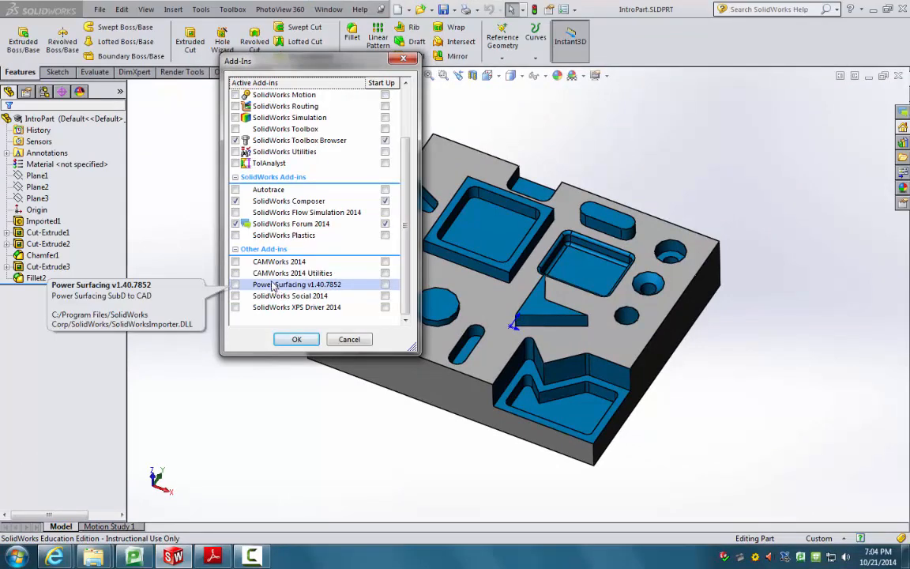
pyautogui.click(235, 260)
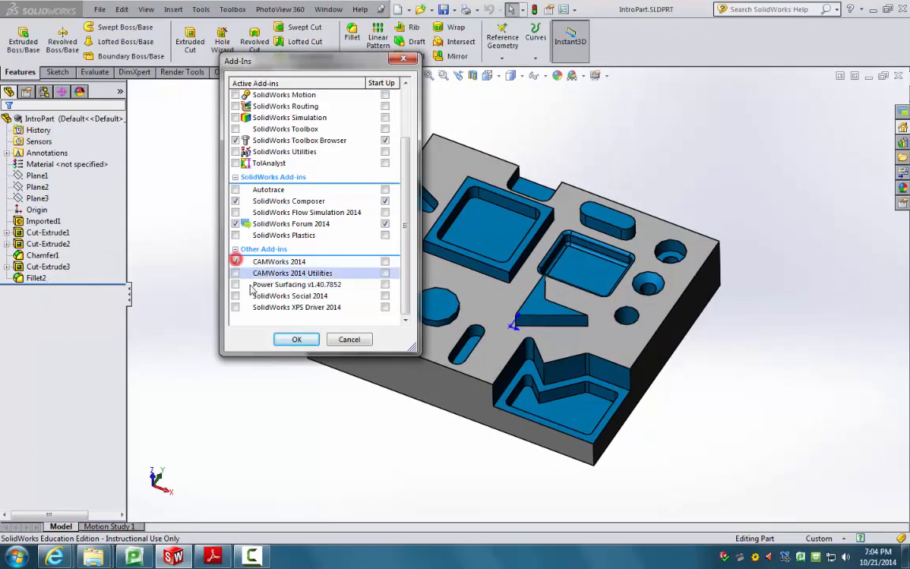
pyautogui.click(297, 341)
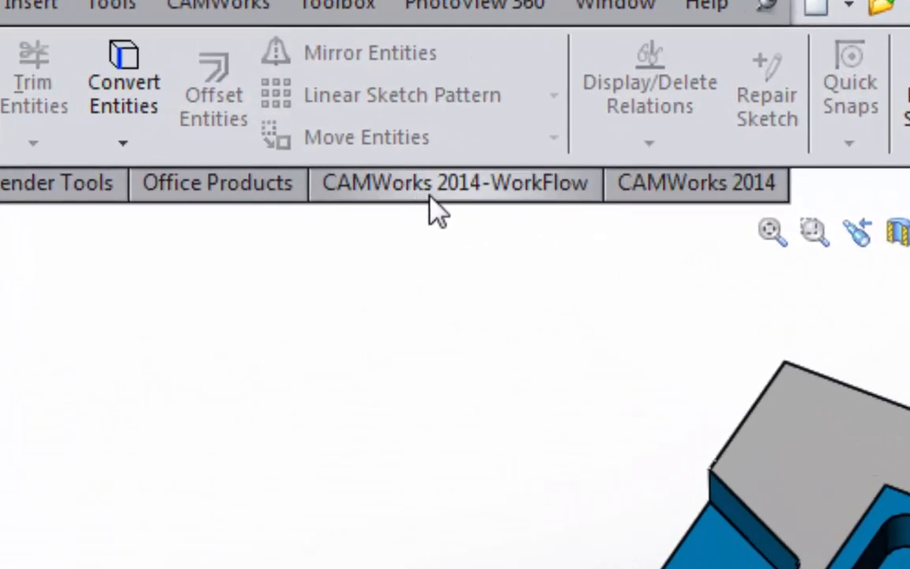
# Step: Show the CAMWorks 2014-WorkFlow and CAMWorks 2014 command tabs, then widen the FeatureManager panel
pyautogui.click(494, 192)
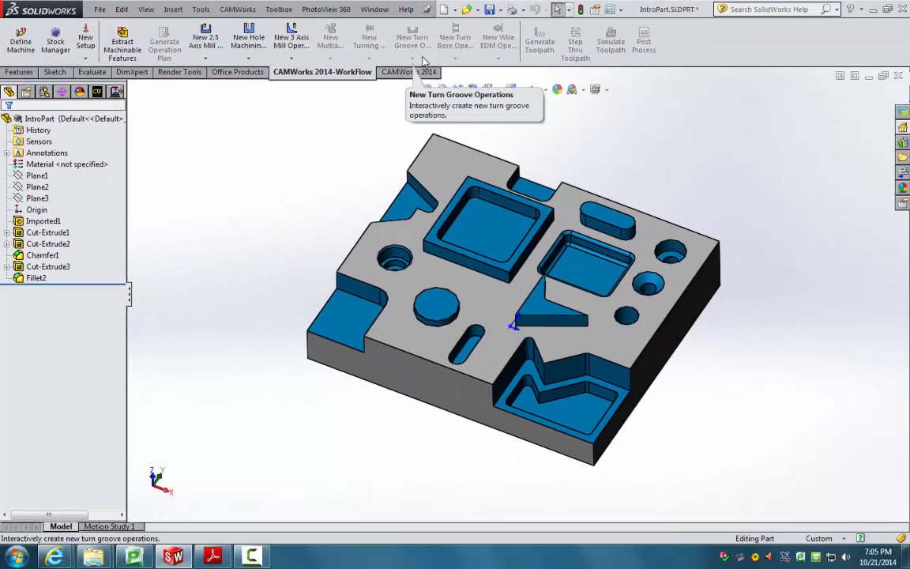
pyautogui.click(404, 72)
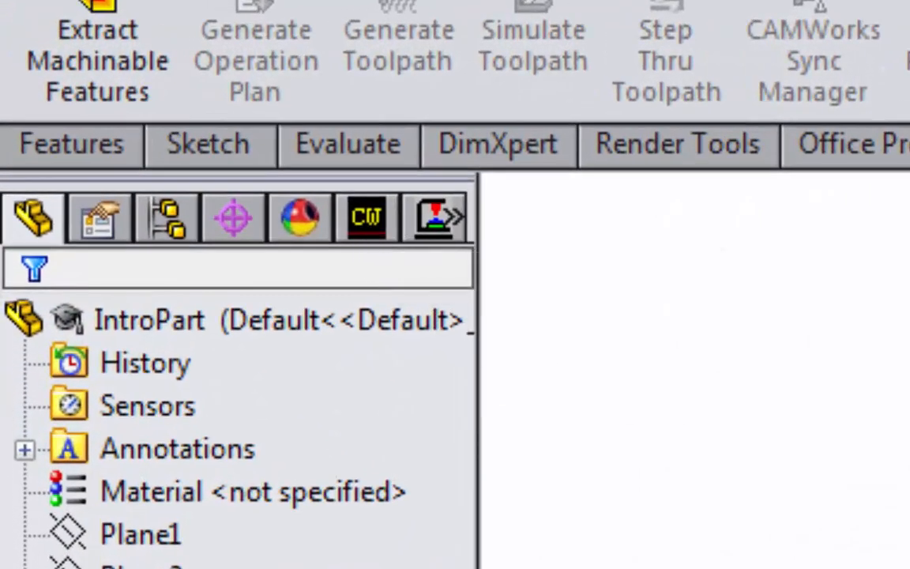
pyautogui.moveTo(477, 562); pyautogui.dragTo(531, 562)
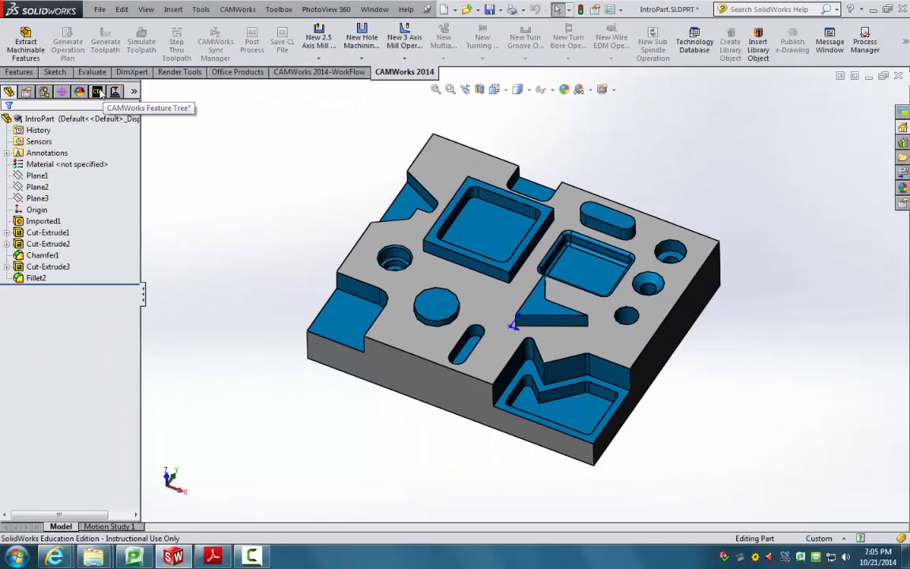
# Step: Switch to the CAMWorks feature tree and select Machine [Mill - inch]
pyautogui.click(224, 152)
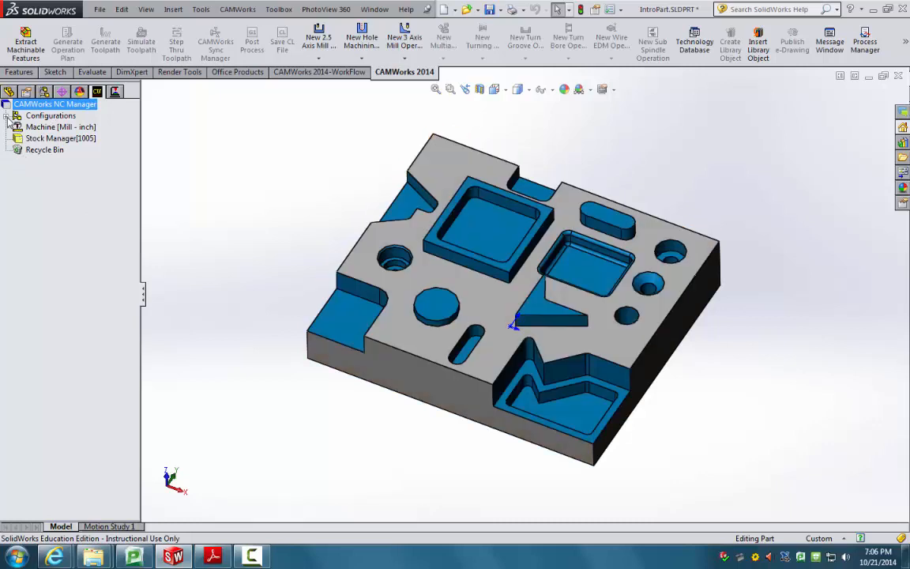
pyautogui.click(6, 116)
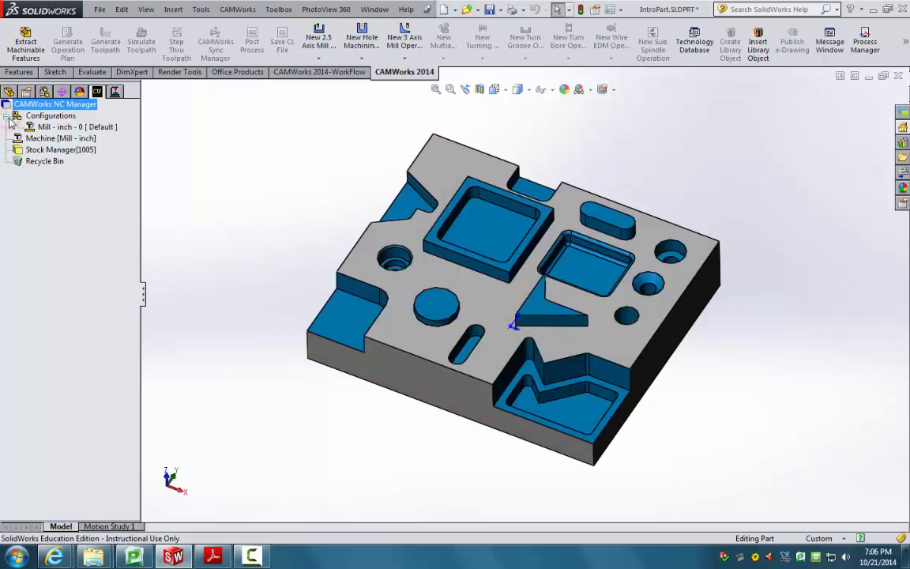
pyautogui.click(6, 116)
pyautogui.click(47, 127)
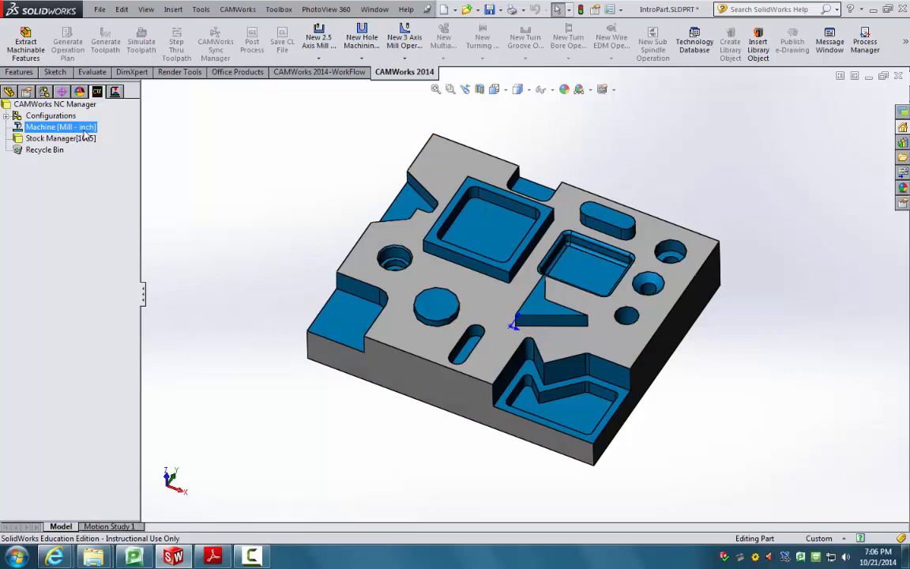
# Step: Preview Stock Manager's translucent stock block and orbit around IntroPart to compare heights
pyautogui.click(79, 138)
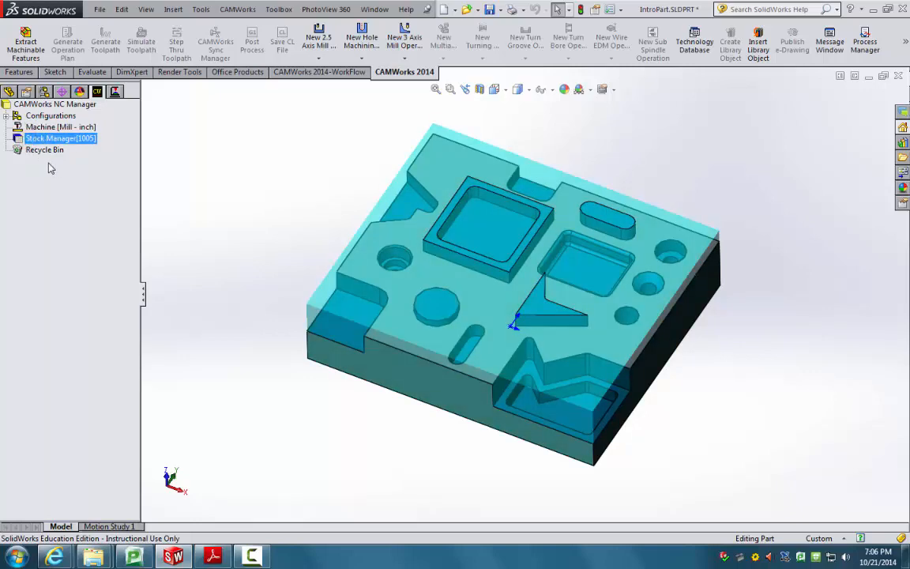
pyautogui.moveTo(175, 184); pyautogui.dragTo(214, 111, button='middle')
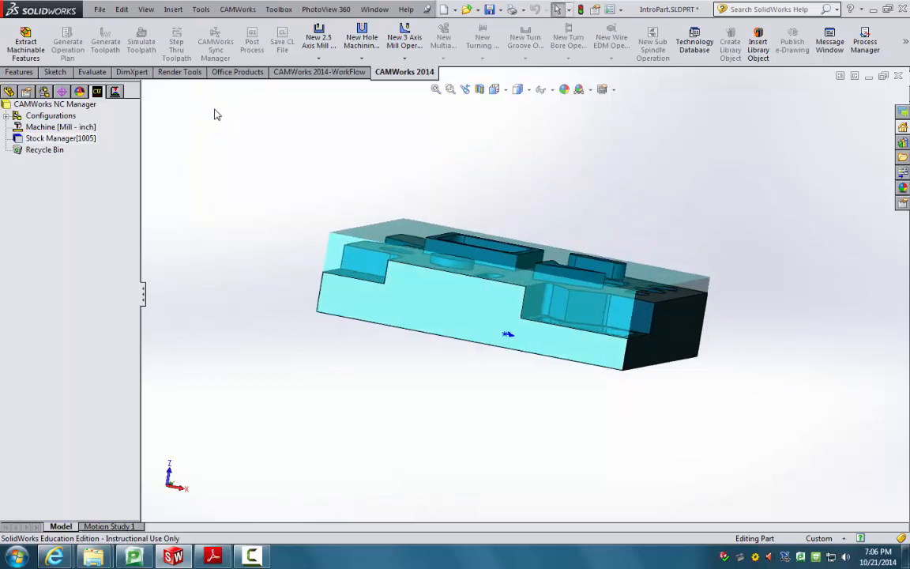
pyautogui.scroll(-5, 371, 229)
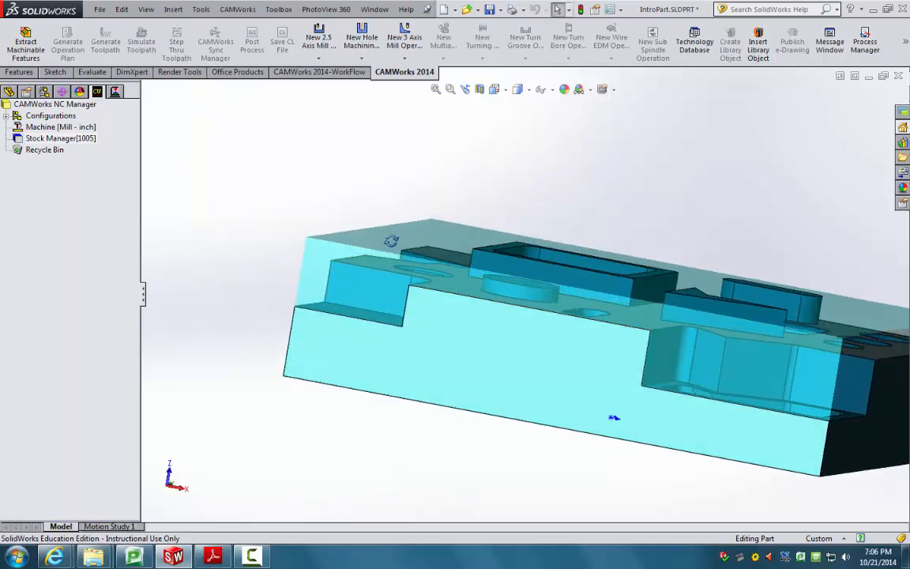
pyautogui.moveTo(391, 240); pyautogui.dragTo(532, 356, button='middle')
pyautogui.scroll(3, 532, 356)
pyautogui.scroll(-1, 600, 326)
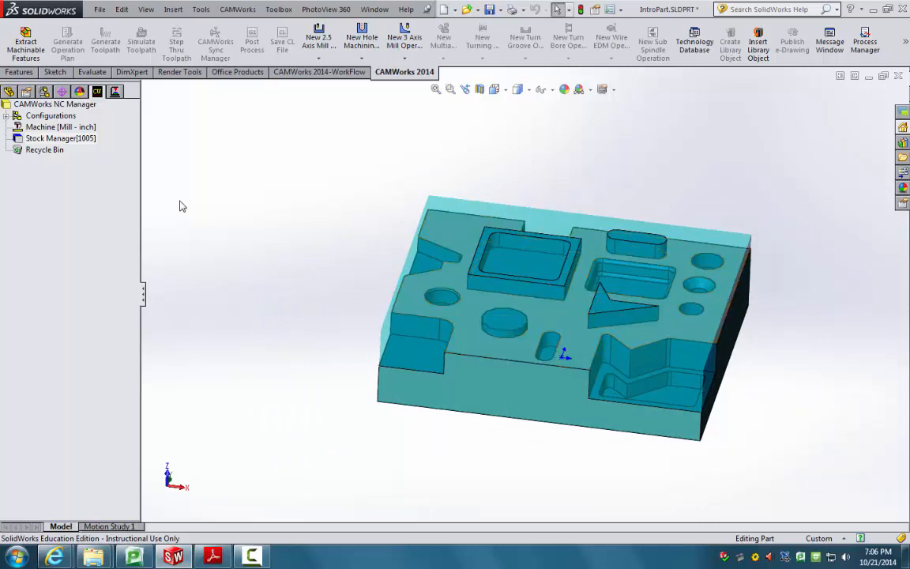
pyautogui.moveTo(180, 207)
pyautogui.mouseDown(button='middle')
pyautogui.moveTo(203, 229)
pyautogui.moveTo(199, 245)
pyautogui.moveTo(186, 225)
pyautogui.mouseUp(button='middle')
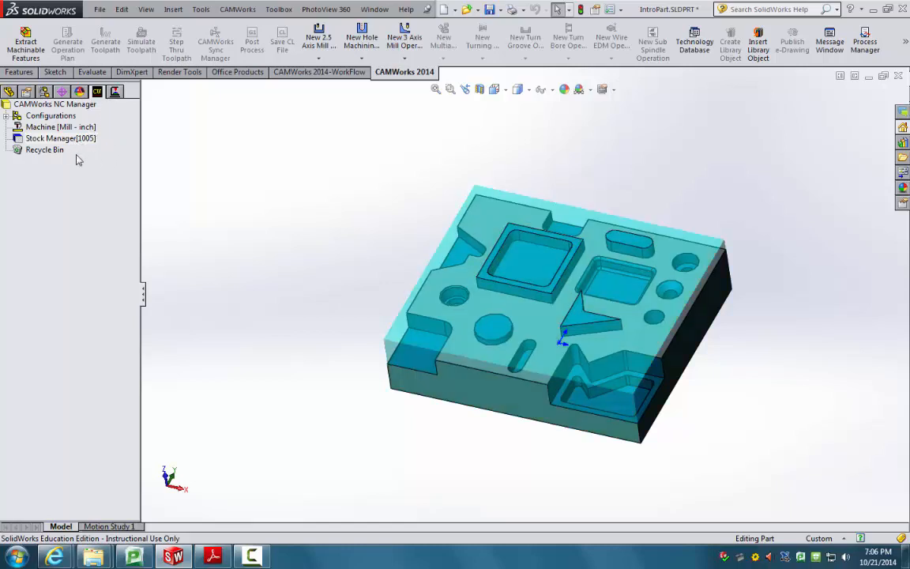
pyautogui.click(114, 93)
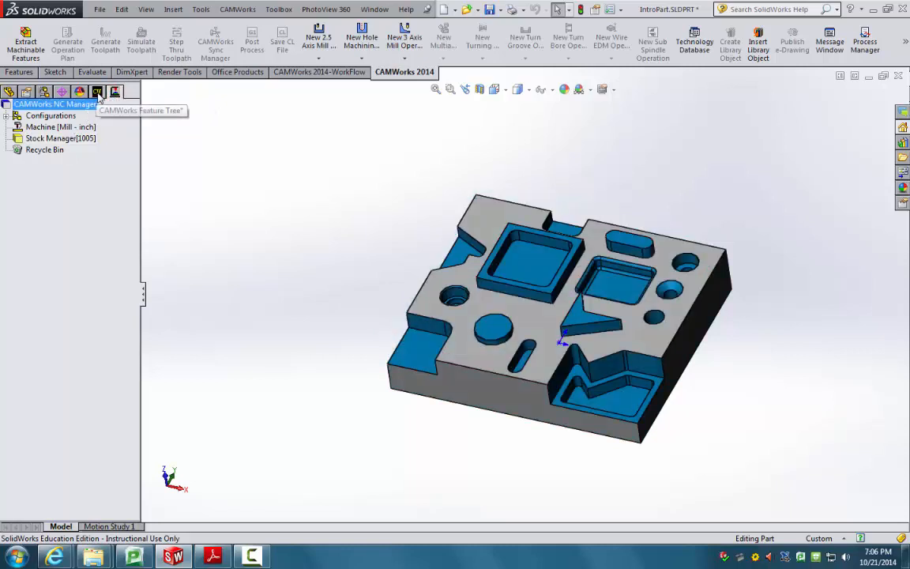
pyautogui.click(54, 116)
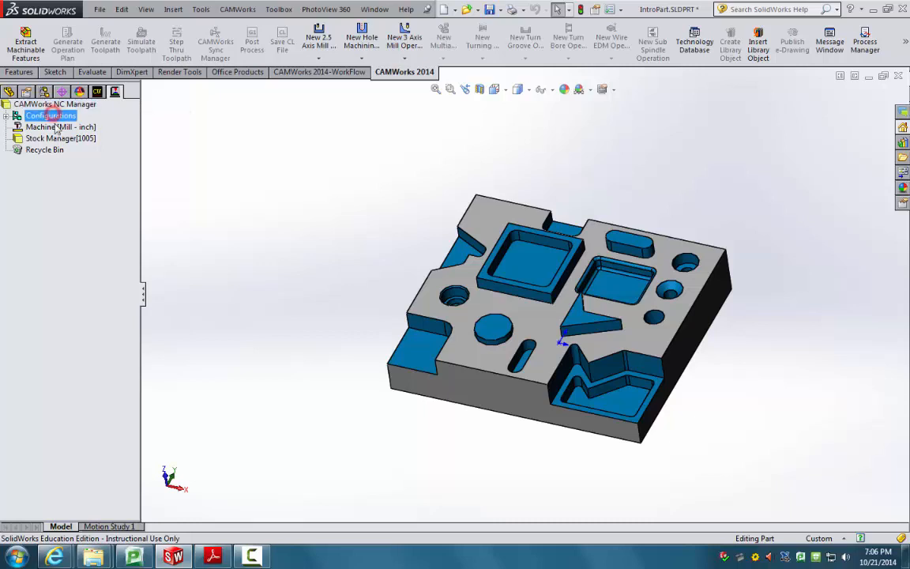
pyautogui.click(56, 127)
pyautogui.doubleClick(64, 139)
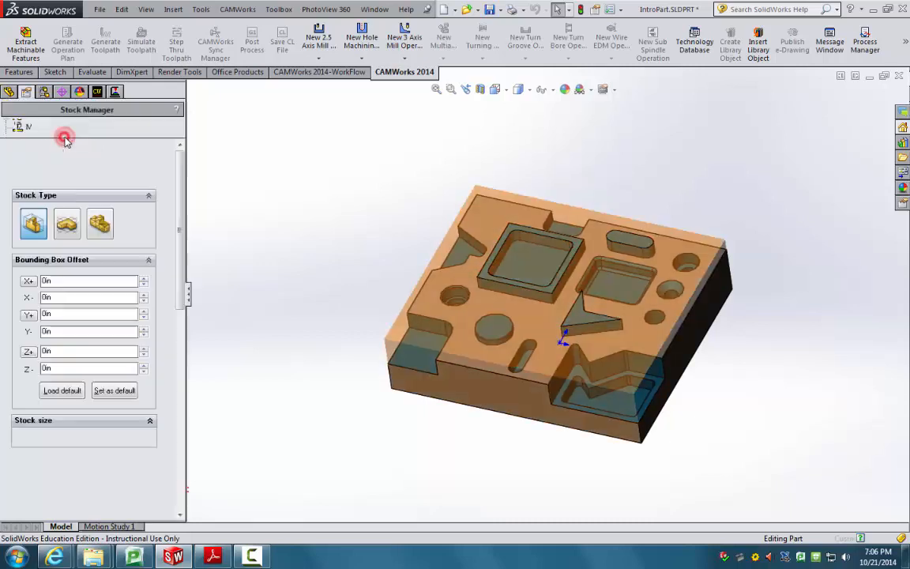
pyautogui.click(18, 118)
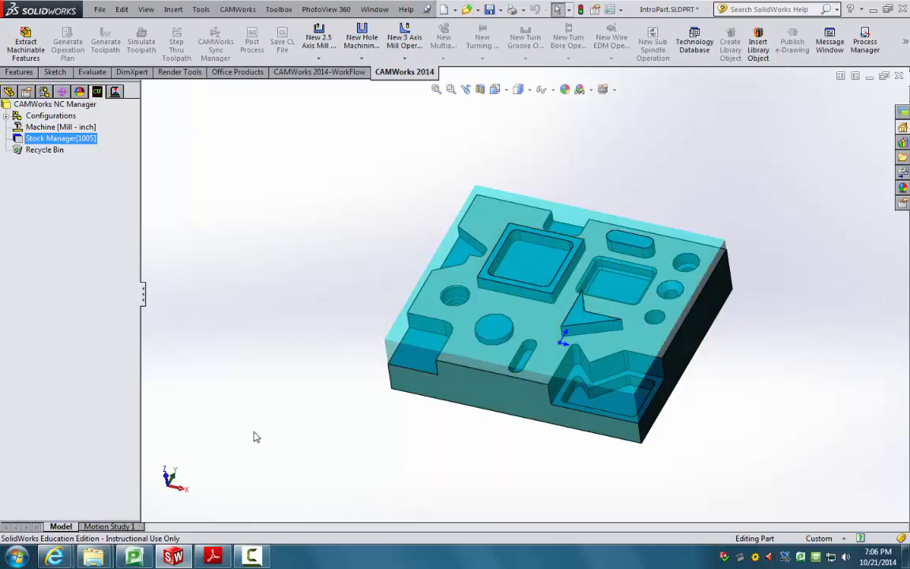
pyautogui.moveTo(212, 557)
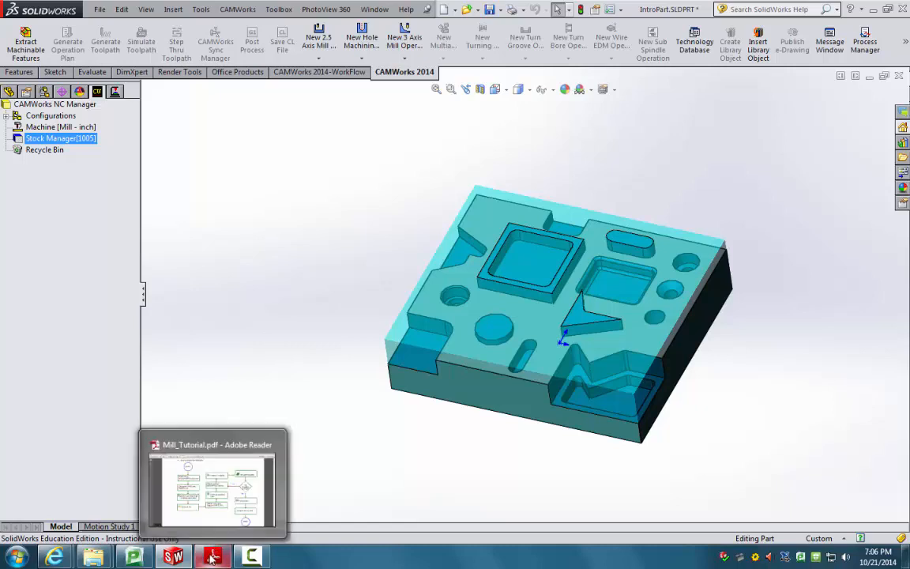
# Step: Switch to Mill_Tutorial.pdf in Adobe Reader to view the milling workflow flowchart
pyautogui.click(305, 397)
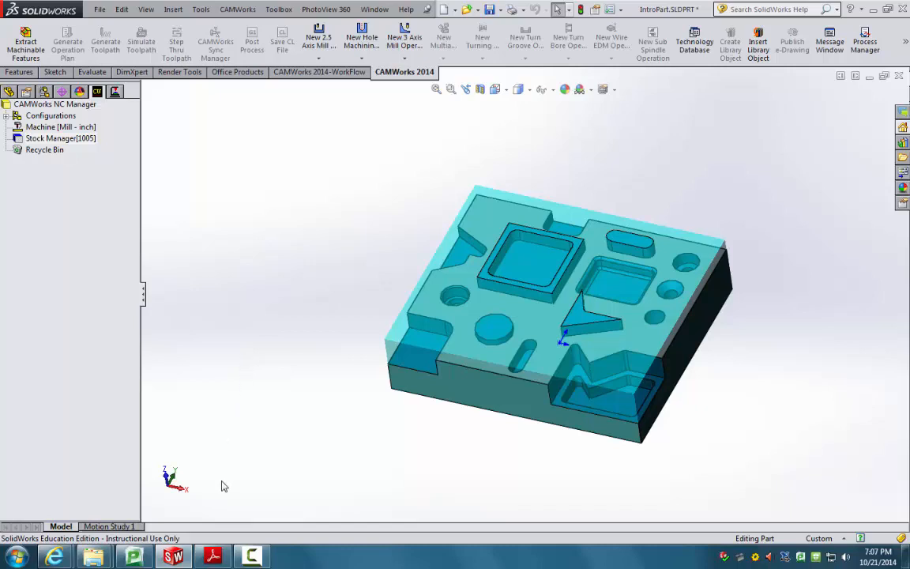
pyautogui.hotkey('alt', 'Tab')
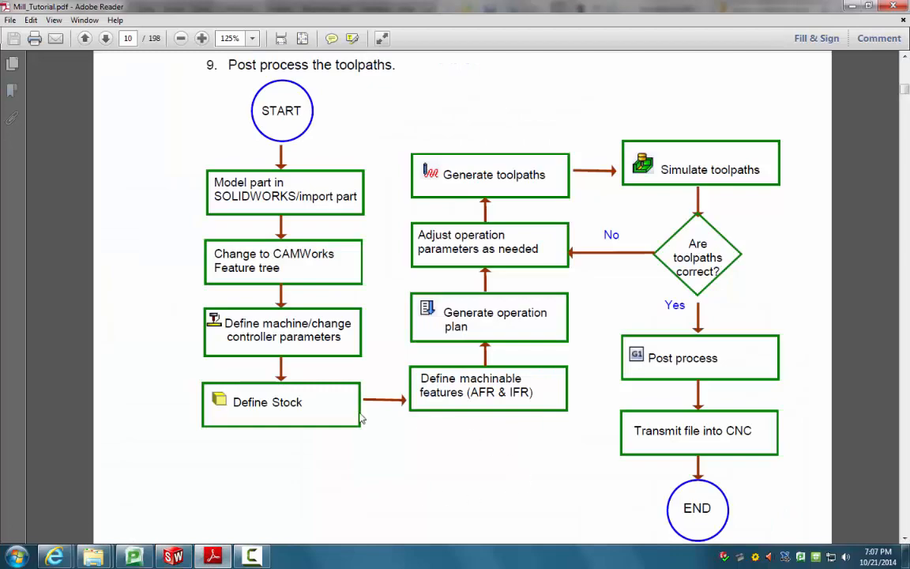
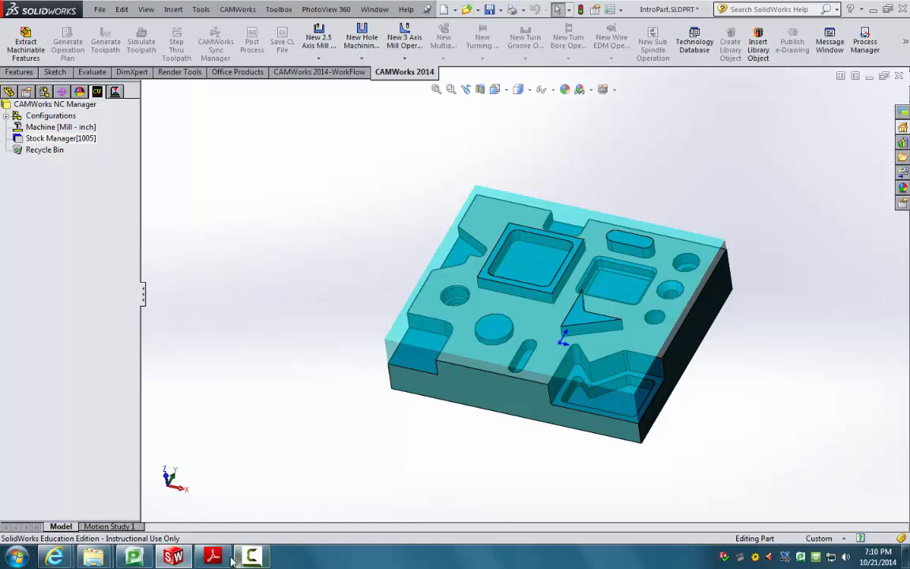
# Step: Glance at the Mill_Tutorial flowchart in Adobe Reader, then go back to IntroPart in SolidWorks
pyautogui.click(209, 557)
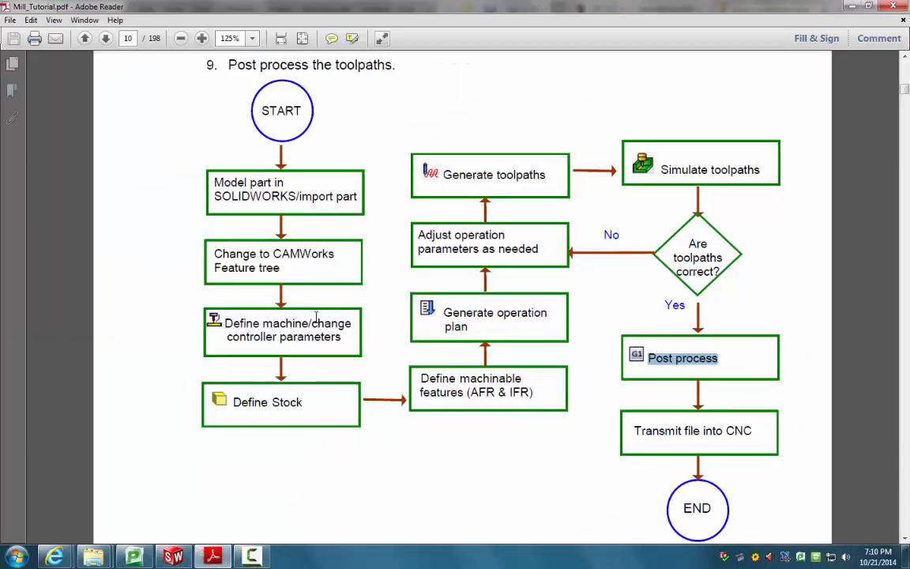
pyautogui.click(176, 554)
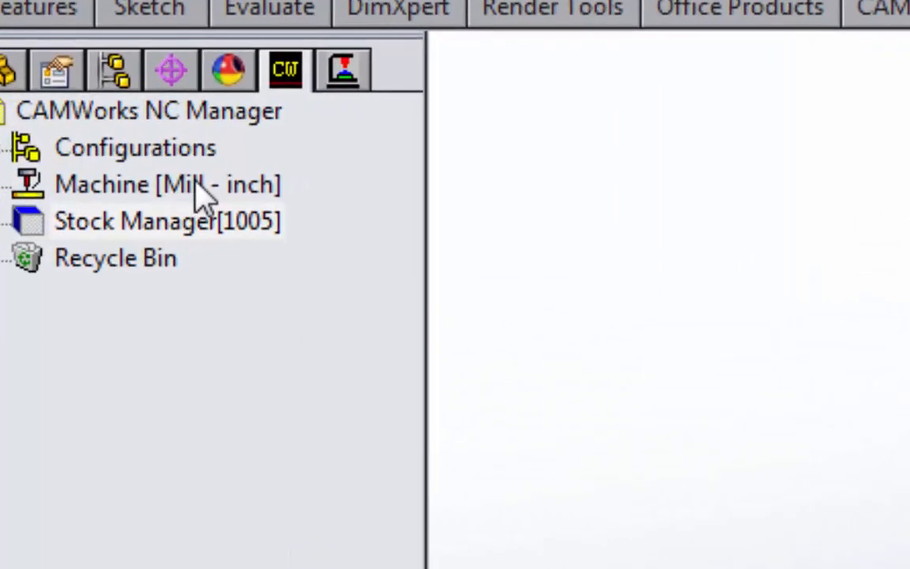
# Step: Open Machine [Mill - inch] settings and select Mill - inch from Mill Machines
pyautogui.click(157, 165)
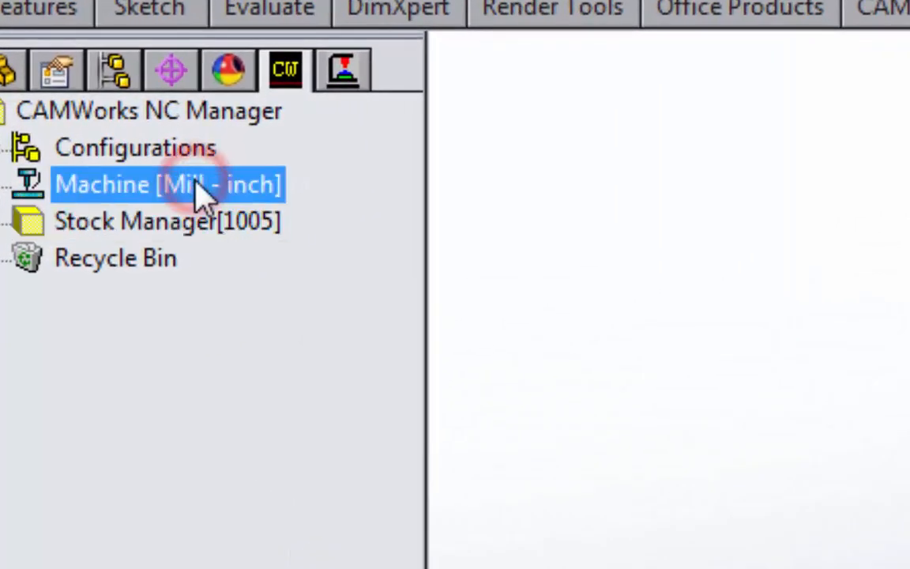
pyautogui.doubleClick(196, 182)
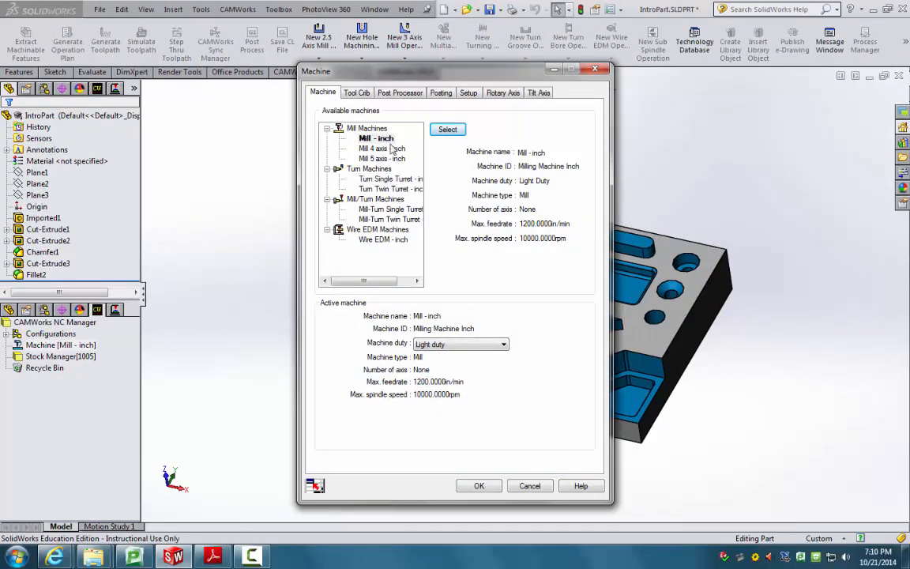
pyautogui.click(378, 139)
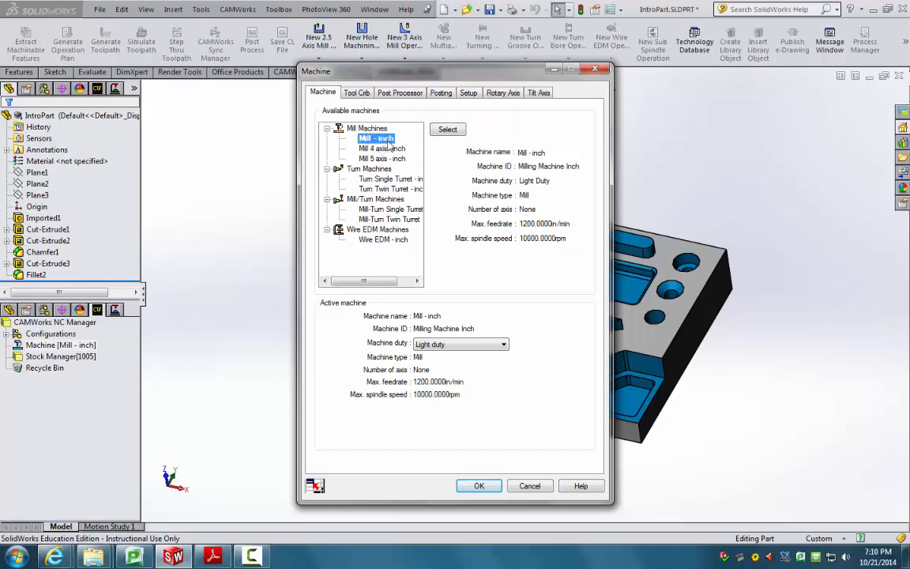
pyautogui.click(453, 136)
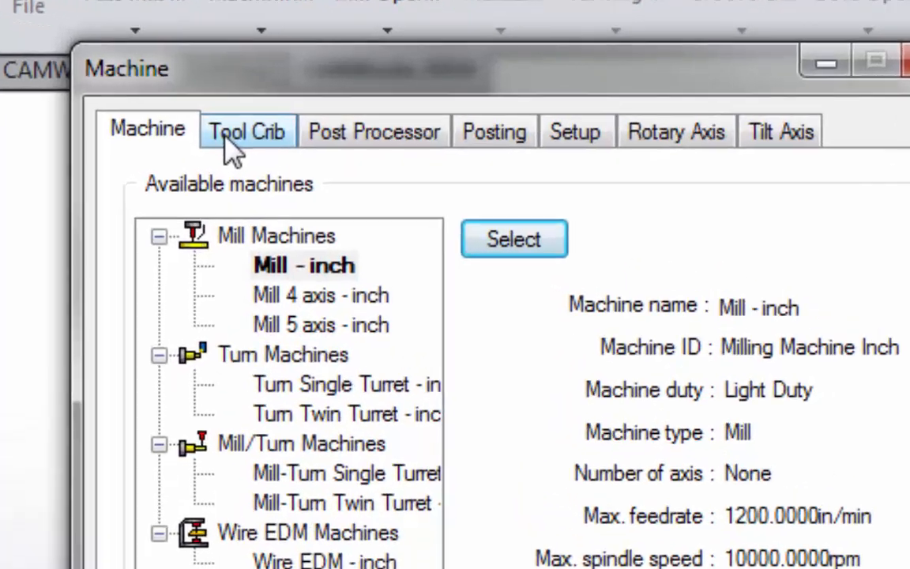
# Step: Make Crib 4 (english) the active tool crib, then view the post processor settings
pyautogui.click(356, 94)
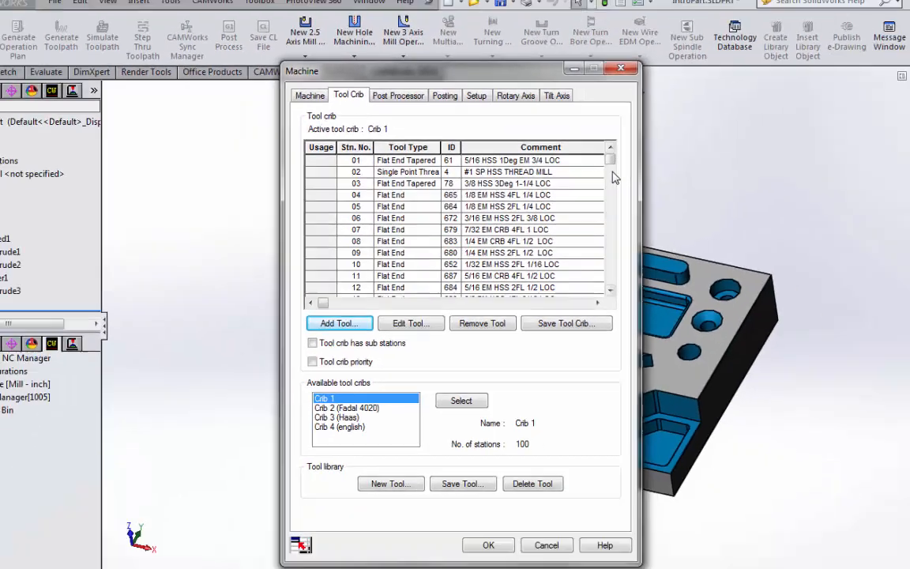
pyautogui.moveTo(589, 150)
pyautogui.mouseDown()
pyautogui.moveTo(585, 219)
pyautogui.moveTo(584, 149)
pyautogui.mouseUp()
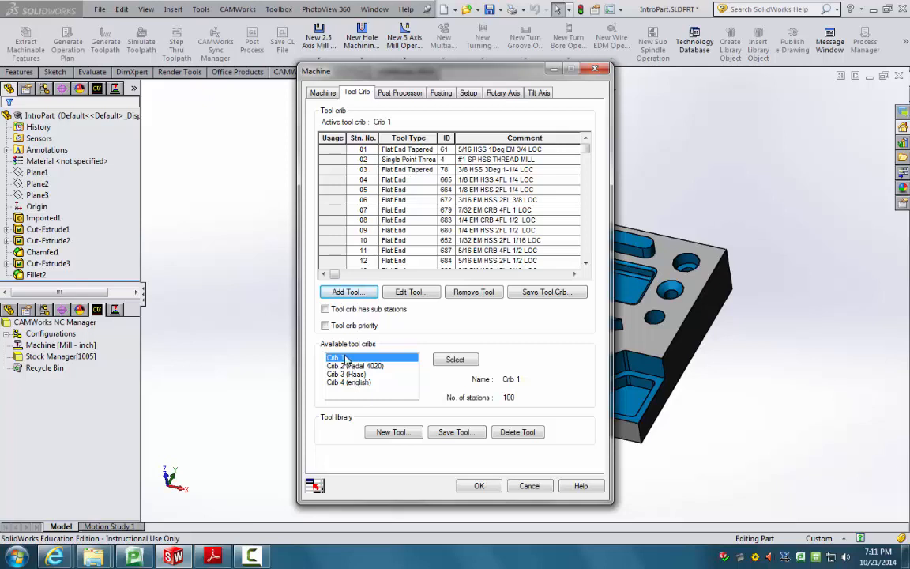
pyautogui.click(339, 383)
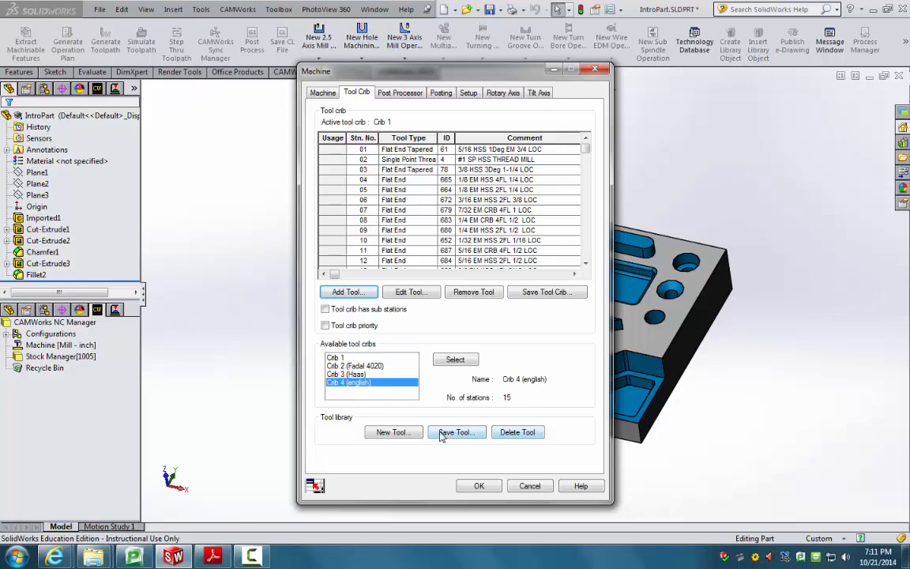
pyautogui.click(455, 361)
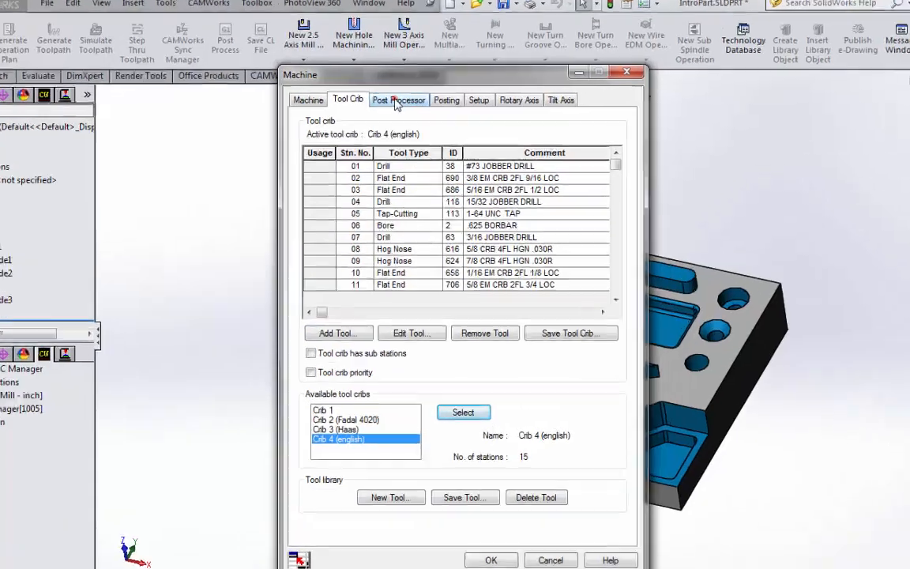
pyautogui.click(399, 93)
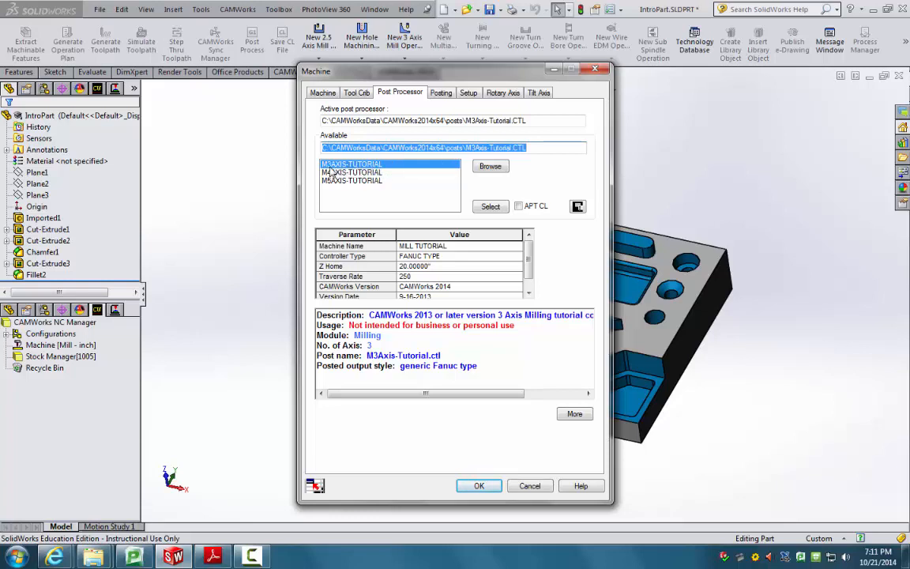
# Step: Keep M3AXIS-TUTORIAL as post processor and review the Posting, Setup, Rotary and Tilt Axis options
pyautogui.click(481, 209)
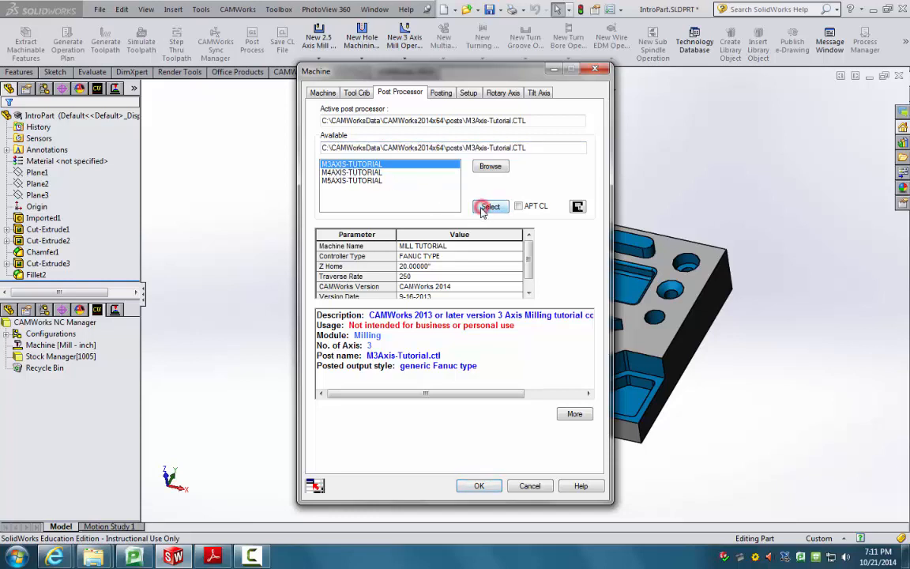
pyautogui.click(441, 93)
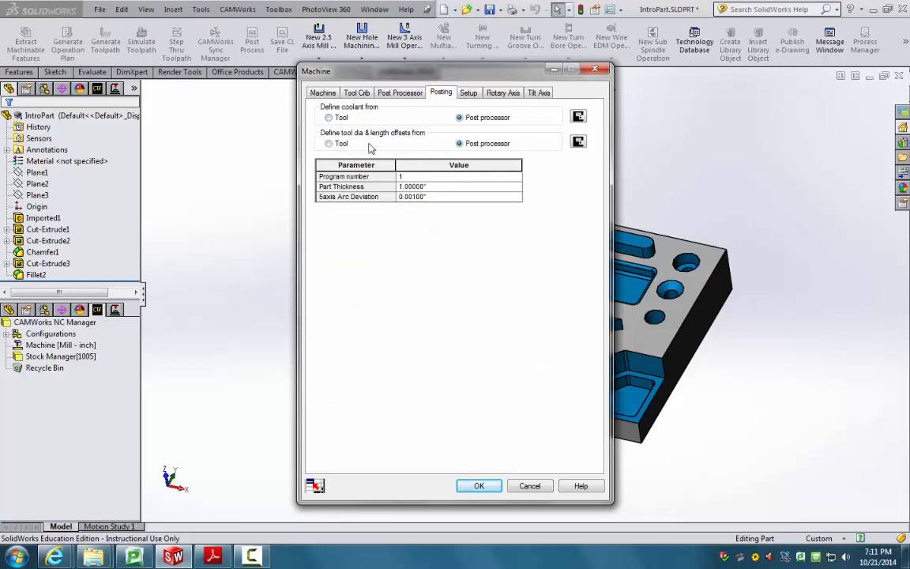
pyautogui.click(469, 93)
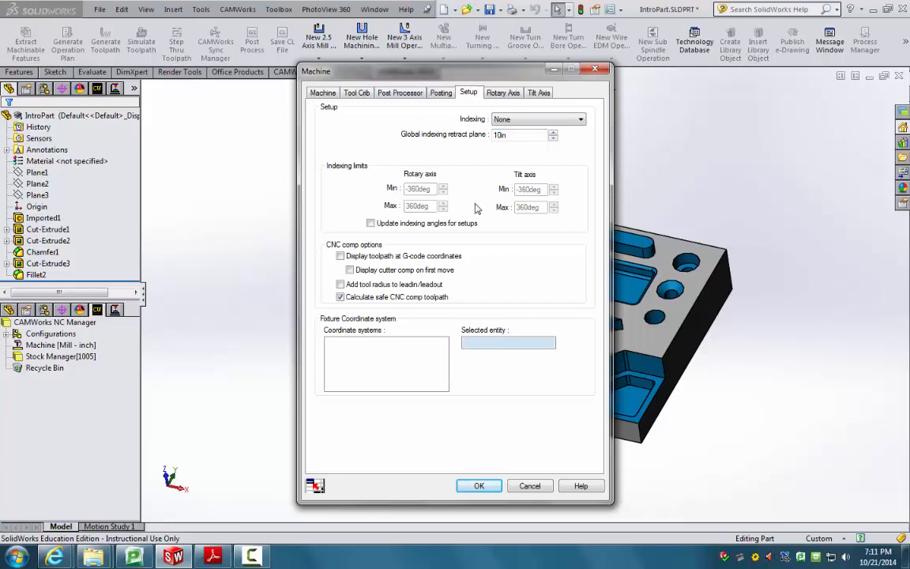
pyautogui.click(499, 93)
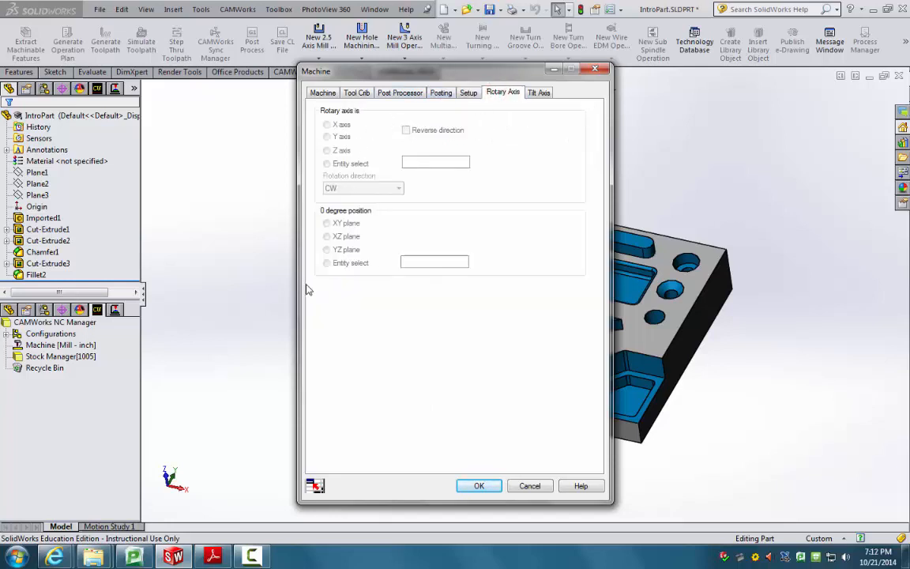
pyautogui.click(537, 93)
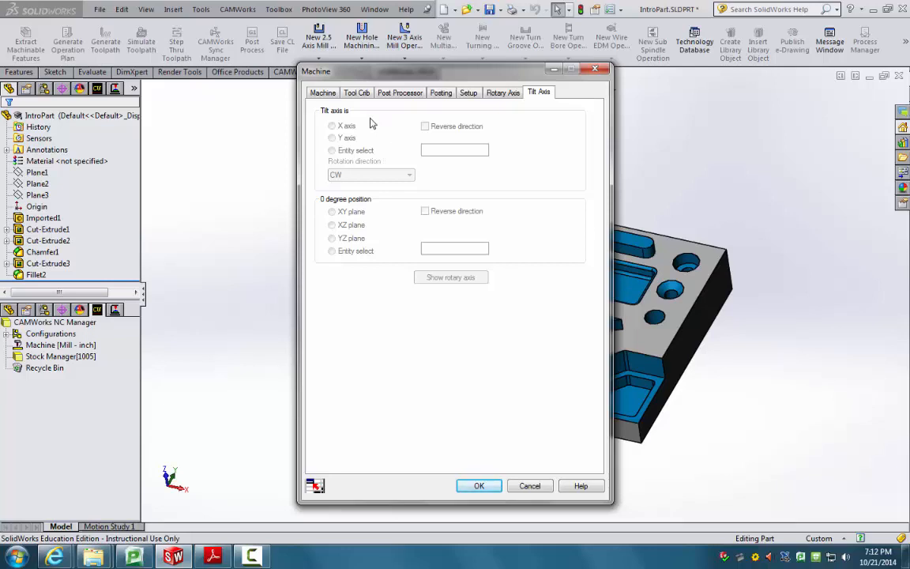
# Step: Recheck Mill - inch, Crib 4 (english) and the post processor, then apply the machine settings
pyautogui.click(320, 92)
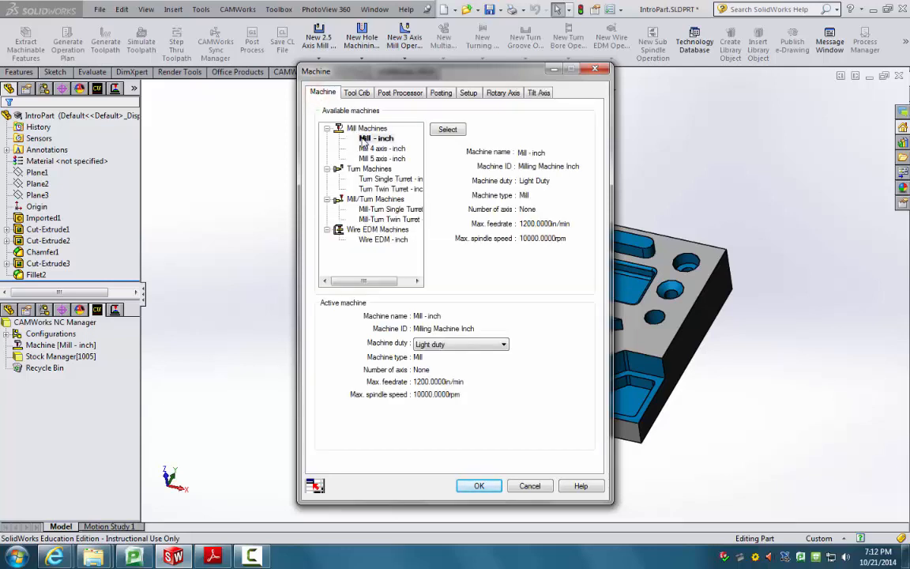
pyautogui.click(356, 92)
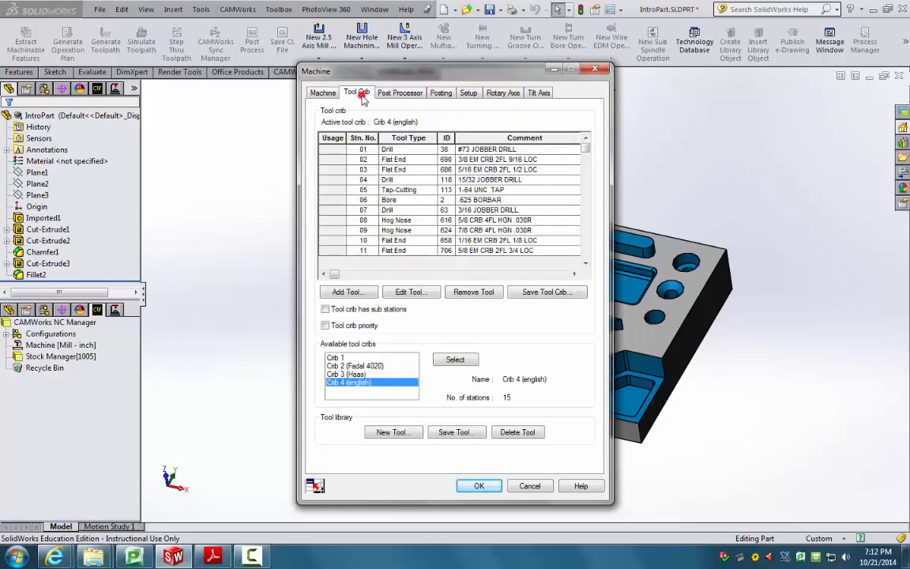
pyautogui.click(456, 360)
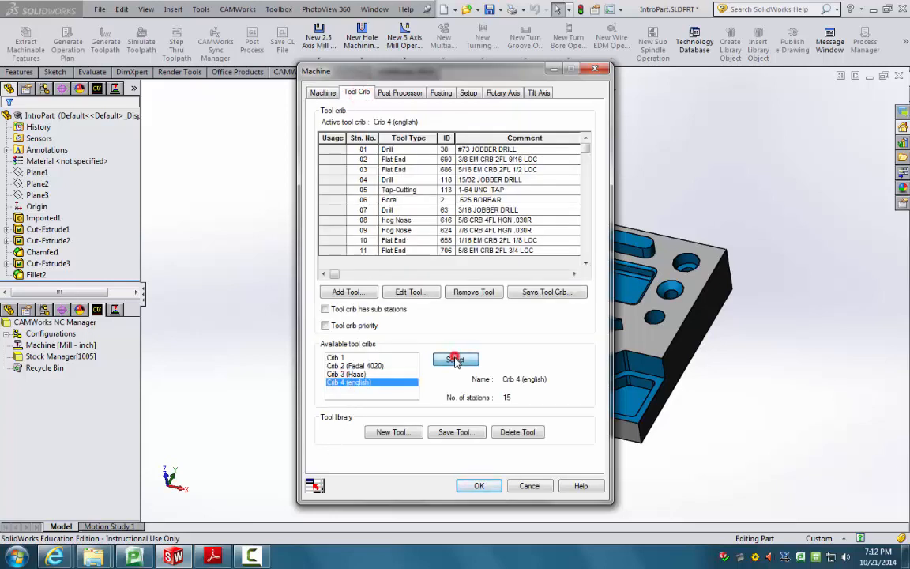
pyautogui.click(401, 93)
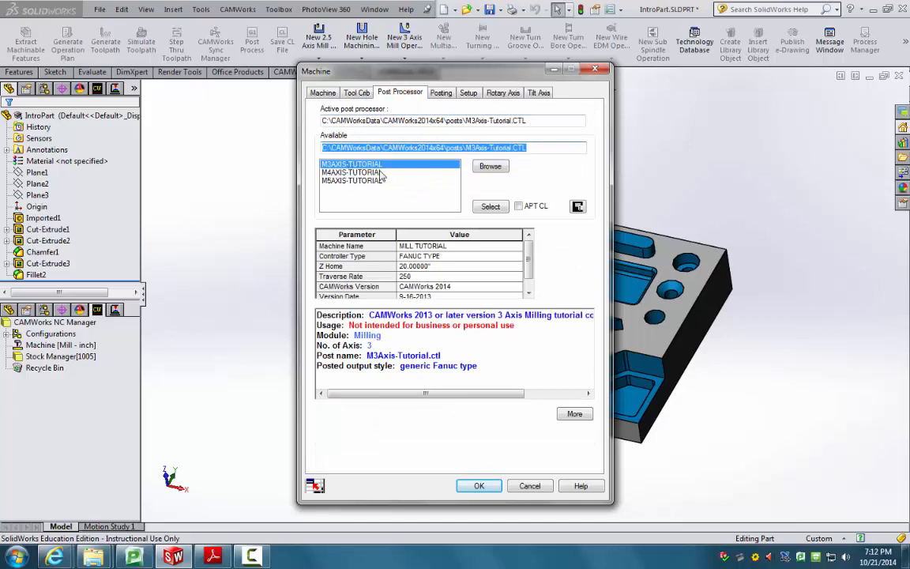
pyautogui.click(480, 486)
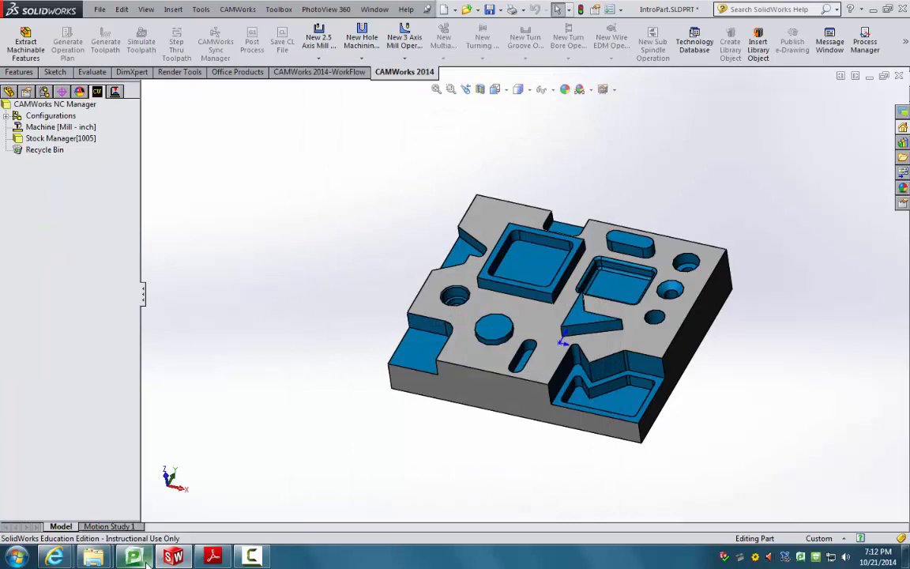
# Step: Check the flowchart's next step in Adobe Reader, then open Stock Manager for IntroPart
pyautogui.click(211, 556)
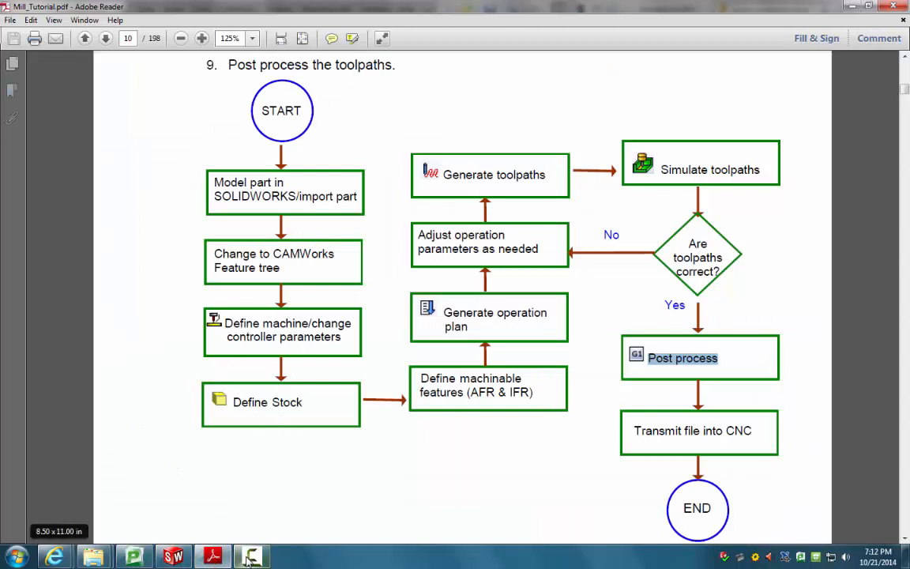
pyautogui.click(184, 559)
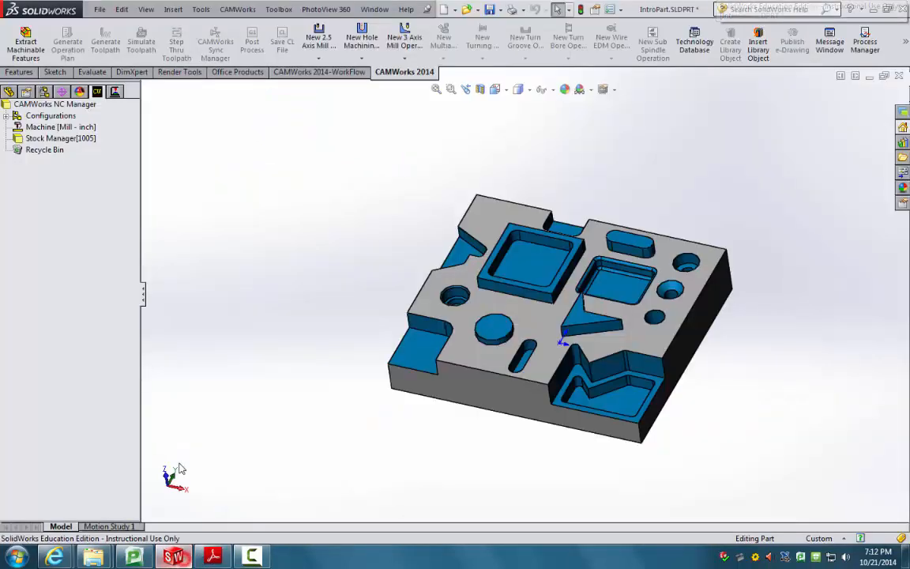
pyautogui.doubleClick(53, 139)
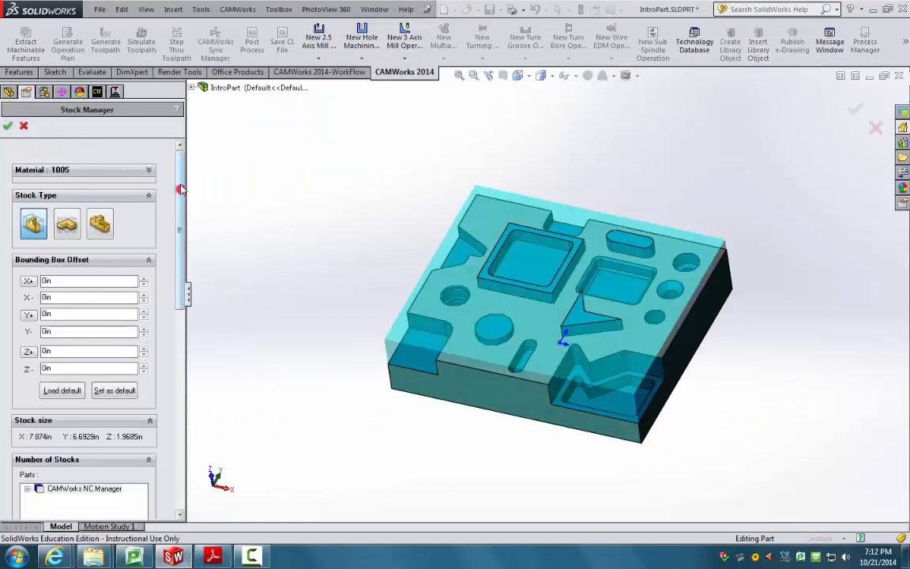
# Step: Choose 6061 (Aluminum Alloys) as the stock material in Stock Manager
pyautogui.click(95, 176)
pyautogui.click(94, 192)
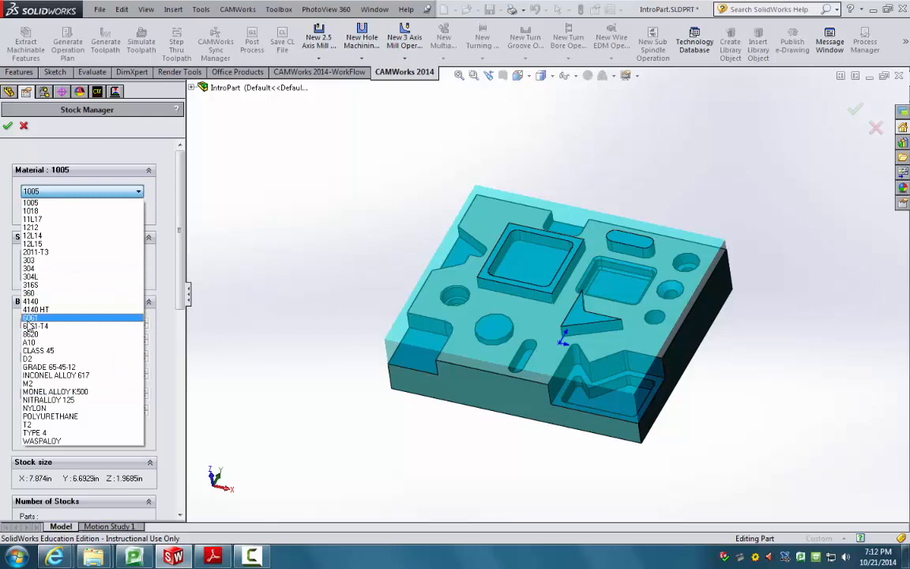
pyautogui.click(28, 319)
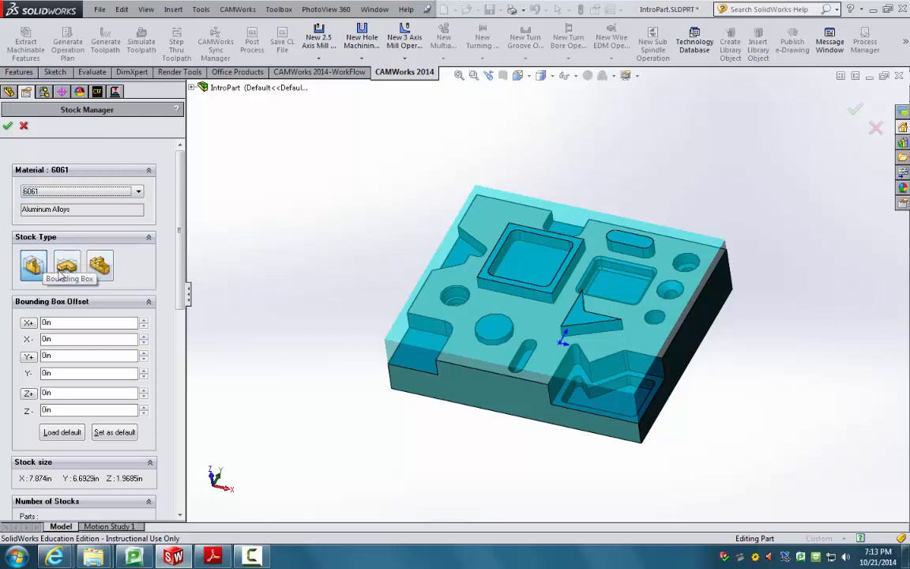
pyautogui.moveTo(324, 386); pyautogui.dragTo(345, 395, button='middle')
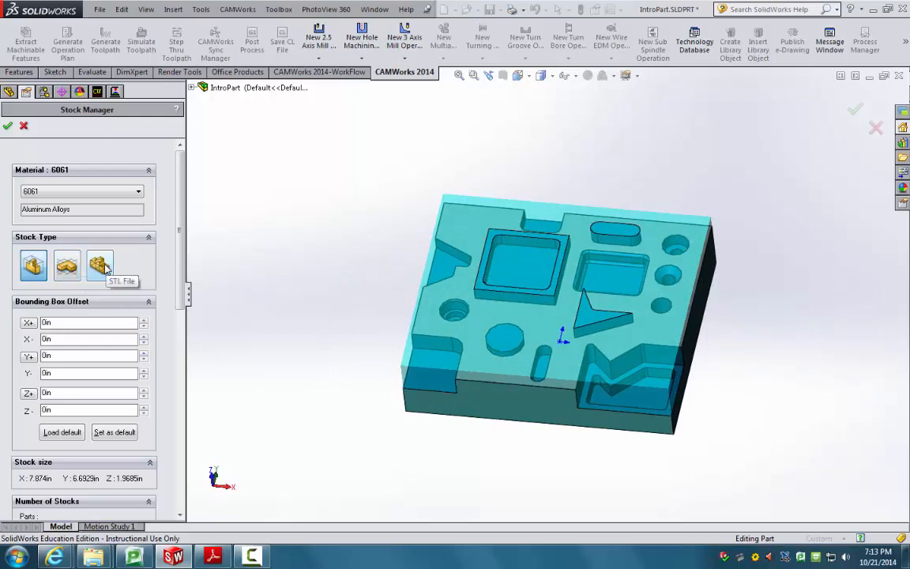
pyautogui.scroll(-3, 57, 241)
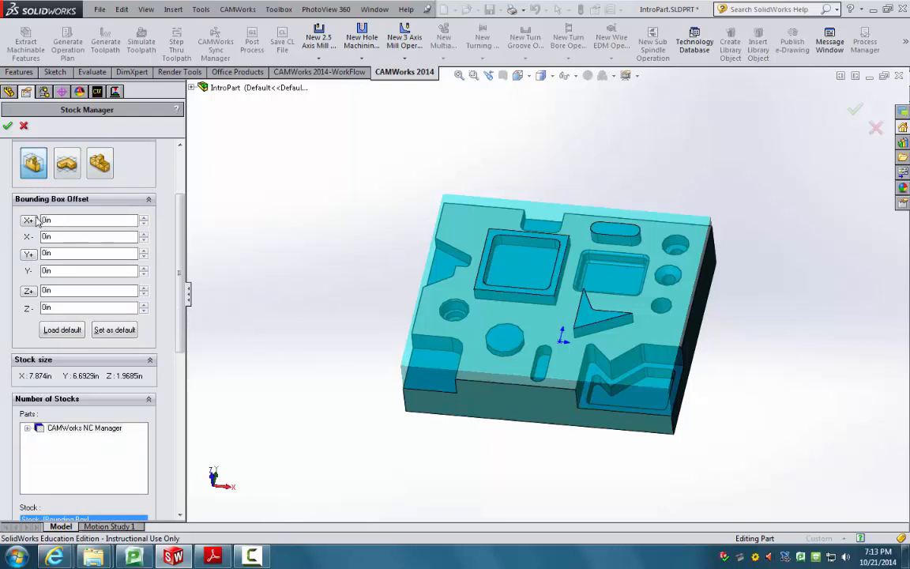
# Step: Adjust the X+ stock offset back to 0in so the stock is 7.874in wide
pyautogui.moveTo(300, 307); pyautogui.dragTo(343, 219, button='middle')
pyautogui.scroll(-2, 458, 311)
pyautogui.moveTo(458, 310); pyautogui.dragTo(448, 341, button='middle')
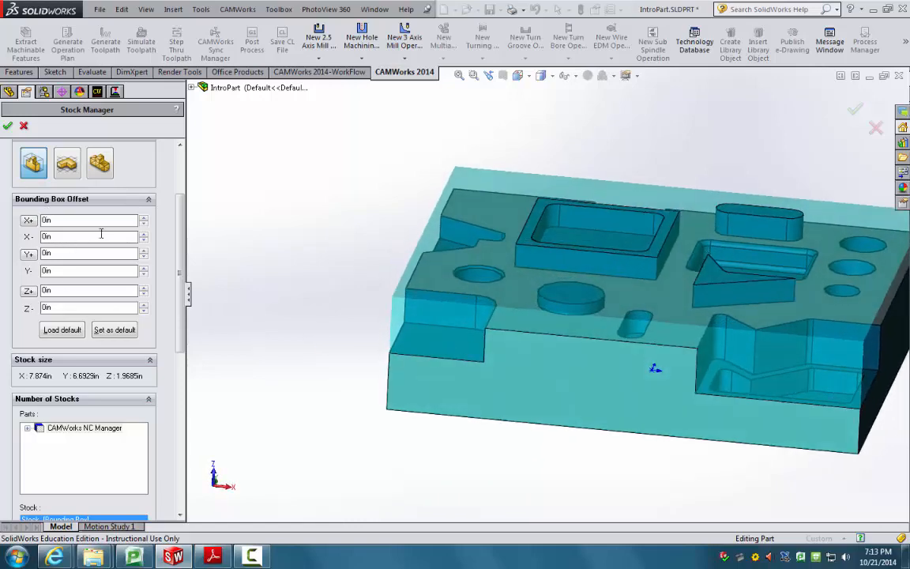
pyautogui.click(143, 218)
pyautogui.click(143, 218)
pyautogui.click(143, 218)
pyautogui.click(143, 218)
pyautogui.click(142, 218)
pyautogui.click(143, 218)
pyautogui.moveTo(631, 363); pyautogui.dragTo(701, 341, button='middle')
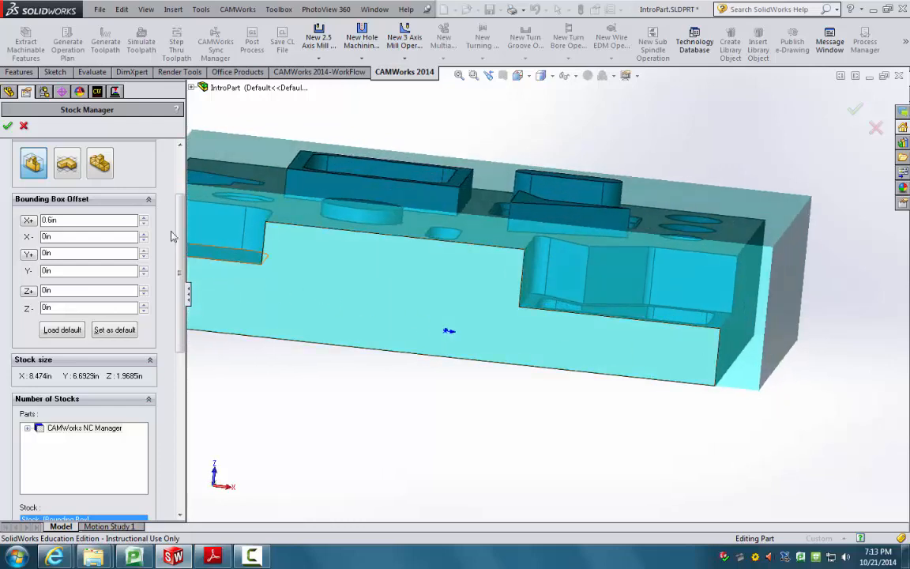
pyautogui.click(143, 225)
pyautogui.click(144, 225)
pyautogui.click(143, 225)
pyautogui.click(144, 224)
pyautogui.click(144, 224)
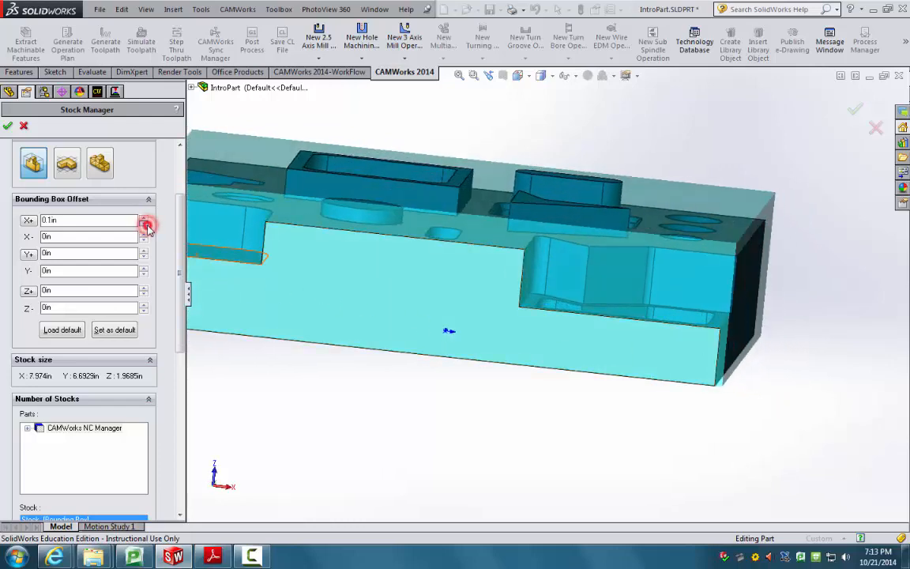
pyautogui.click(143, 225)
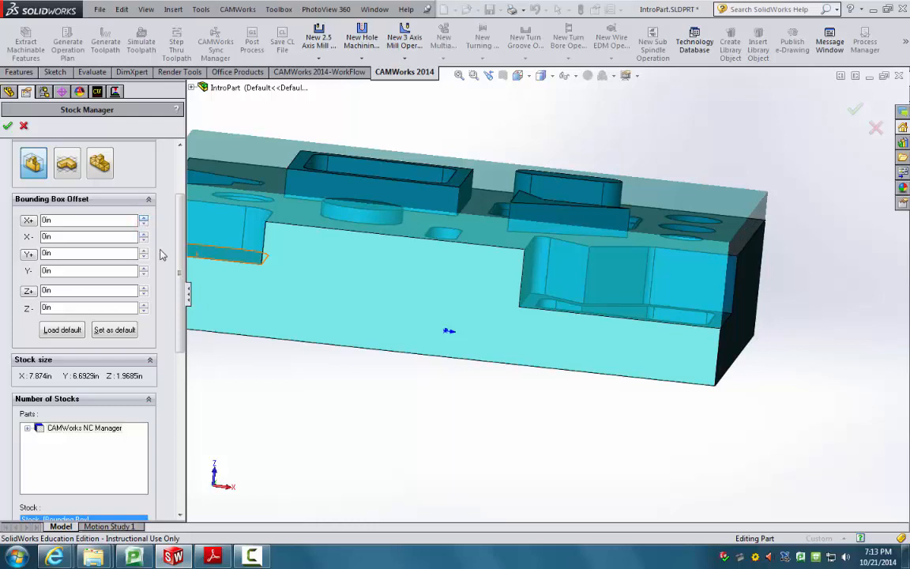
# Step: Select the part in the stock's parts list and apply the 6061 stock
pyautogui.scroll(1, 190, 300)
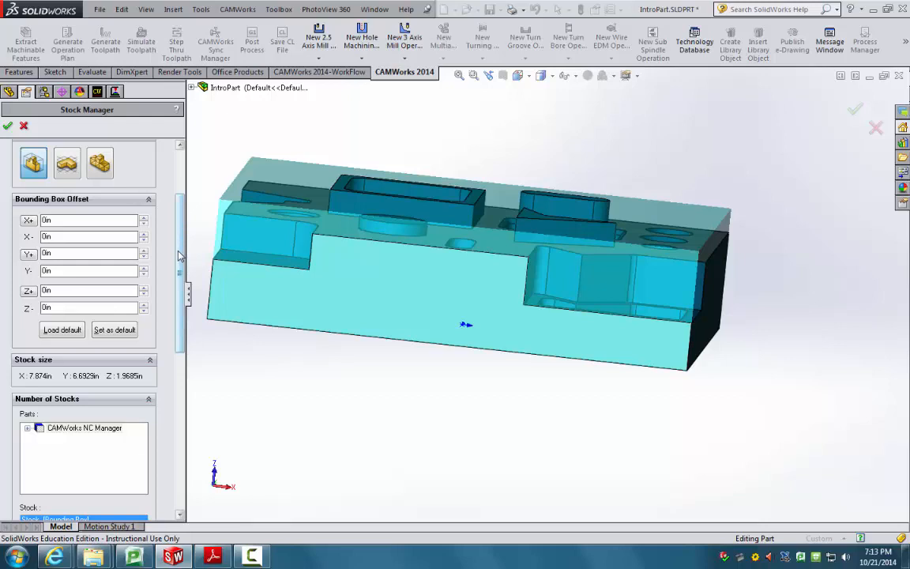
pyautogui.scroll(-5, 180, 254)
pyautogui.click(28, 270)
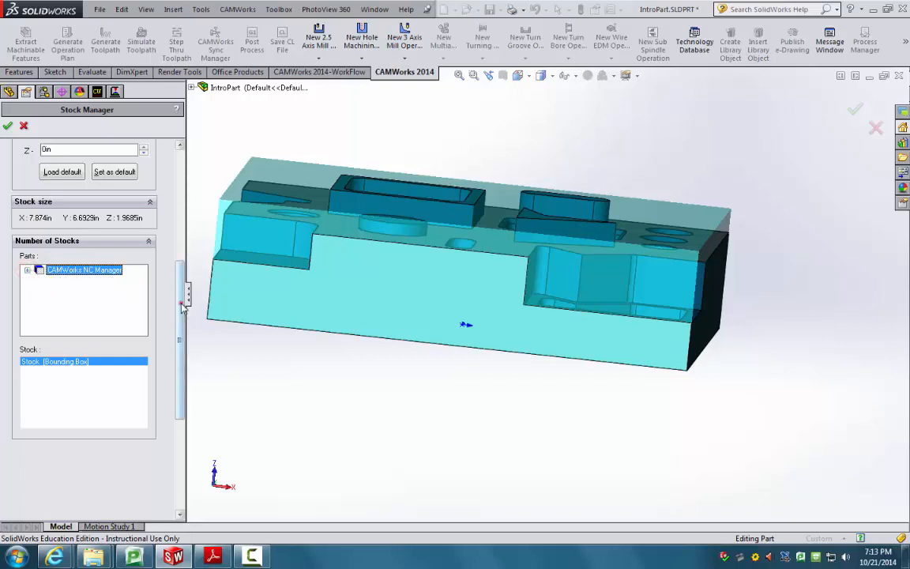
pyautogui.scroll(8, 32, 284)
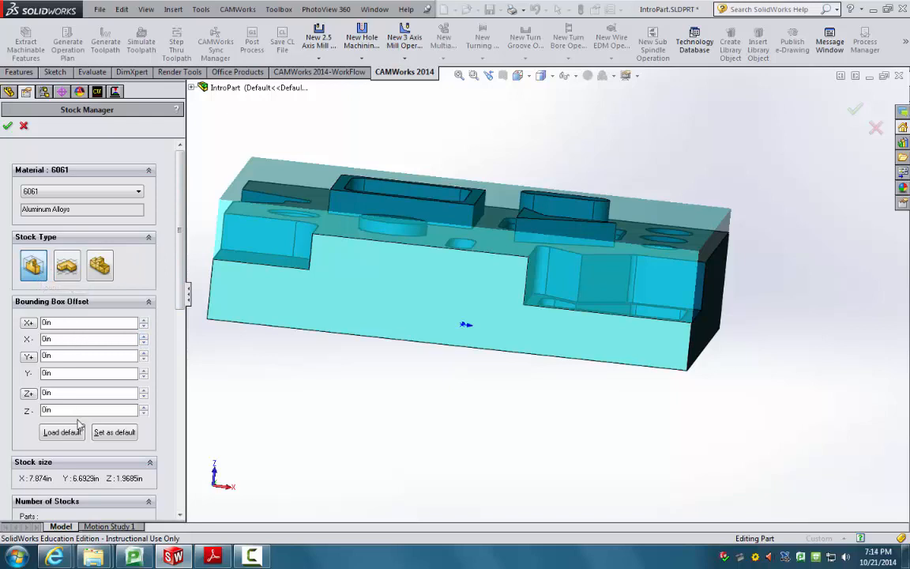
pyautogui.click(7, 126)
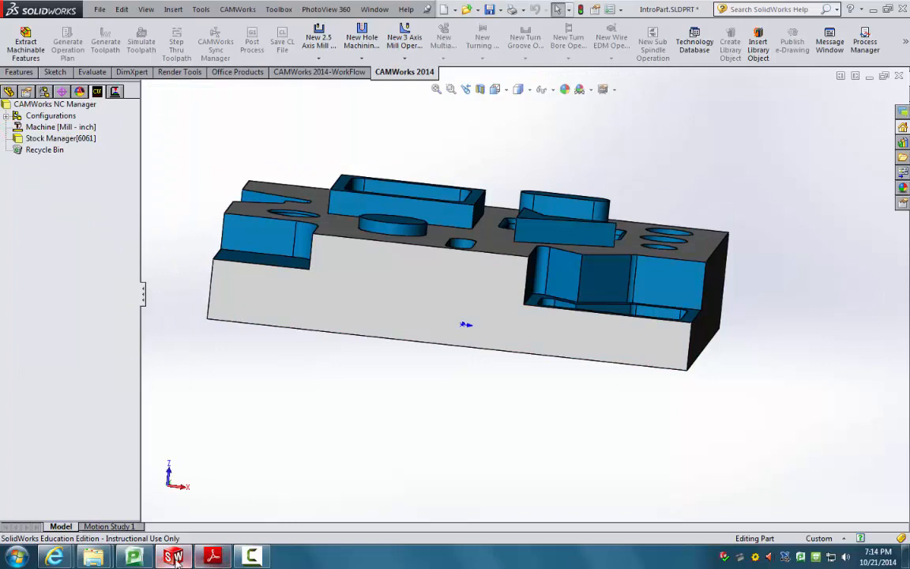
# Step: Switch to Adobe Reader to view the Mill_Tutorial.pdf workflow flowchart on page 10
pyautogui.click(212, 556)
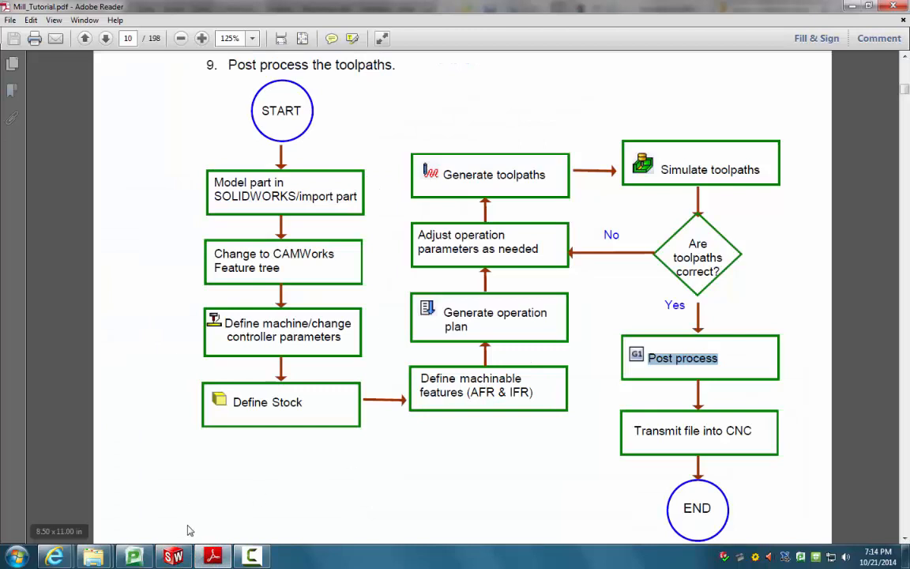
pyautogui.moveTo(189, 558)
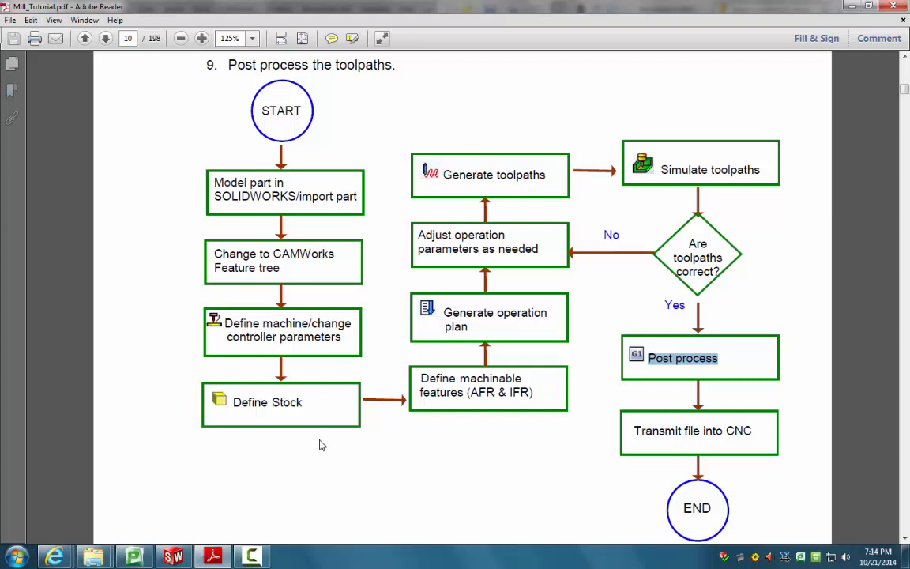
# Step: Back in SolidWorks, orbit to the top face and run Extract Machinable Features
pyautogui.click(175, 557)
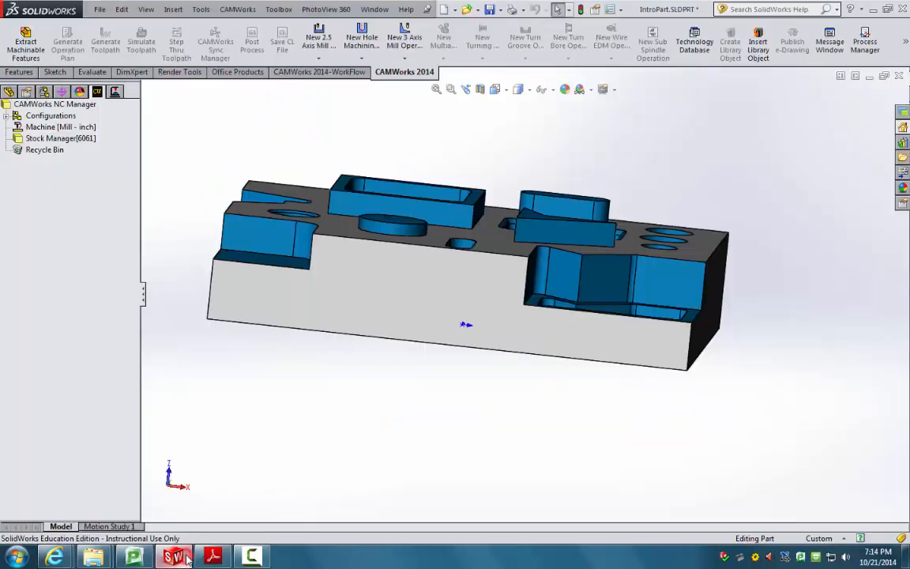
pyautogui.moveTo(324, 387); pyautogui.dragTo(405, 481, button='middle')
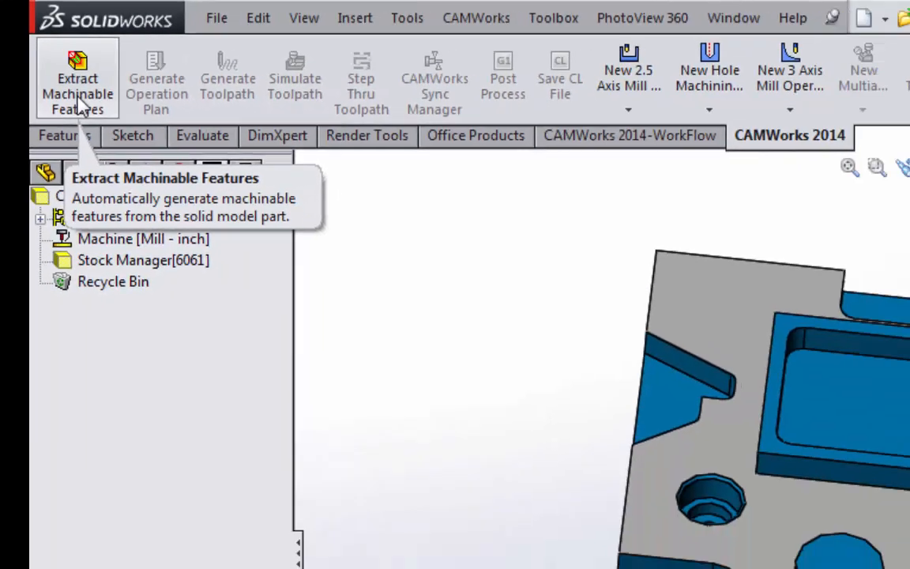
pyautogui.click(146, 166)
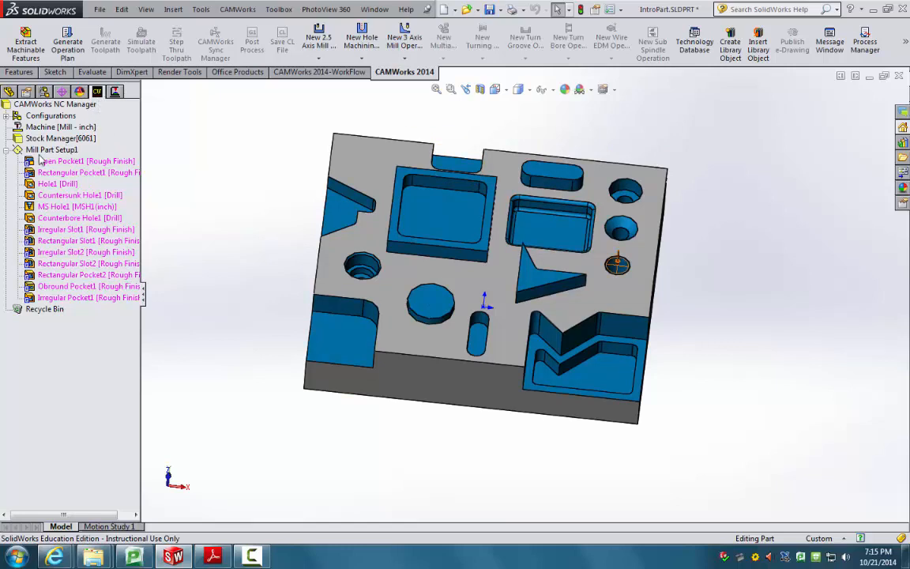
pyautogui.click(68, 151)
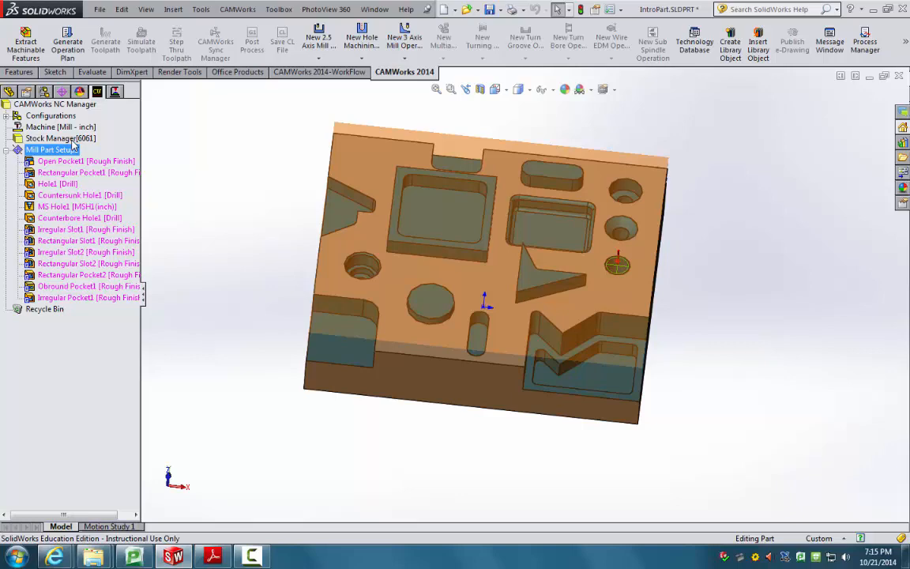
pyautogui.scroll(-6, 581, 244)
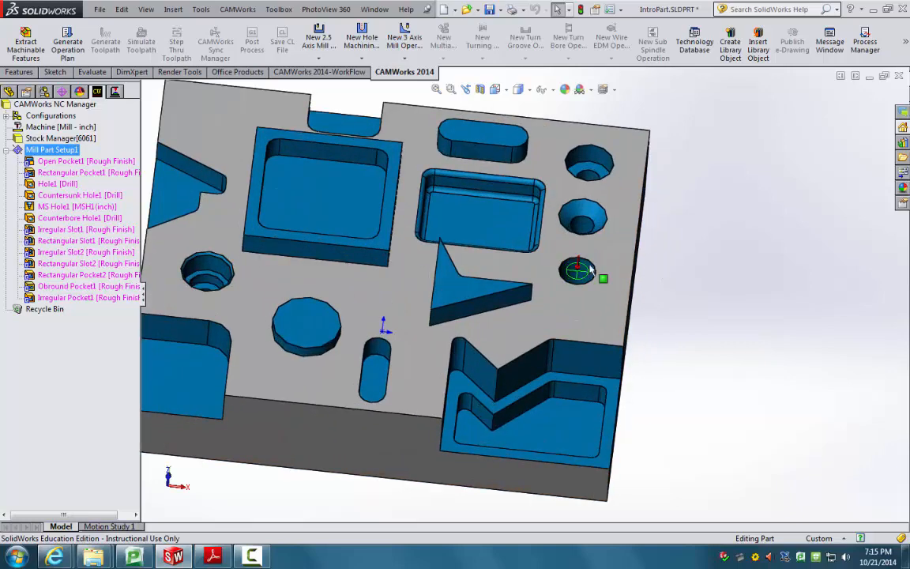
pyautogui.scroll(2, 580, 244)
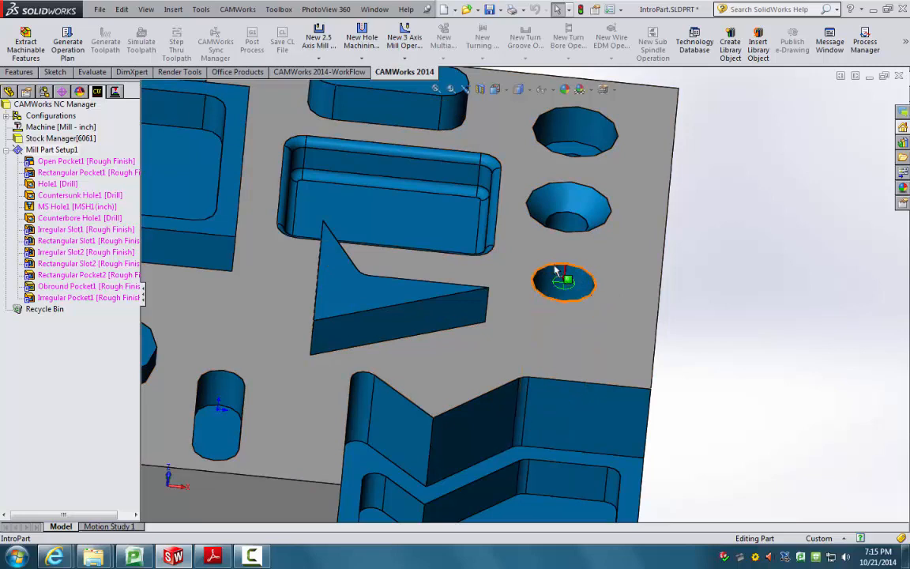
pyautogui.moveTo(556, 270); pyautogui.dragTo(516, 220, button='middle')
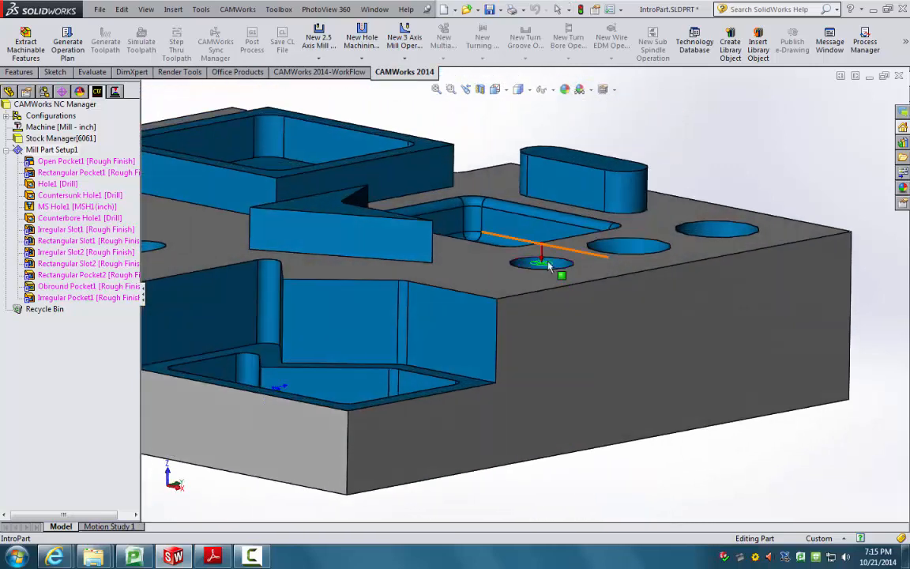
pyautogui.scroll(-3, 542, 265)
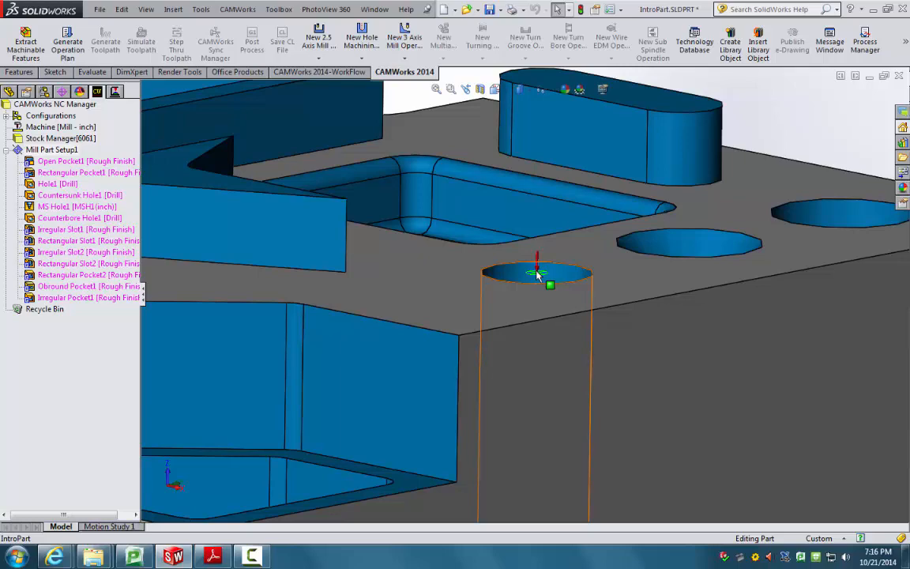
pyautogui.scroll(5, 537, 273)
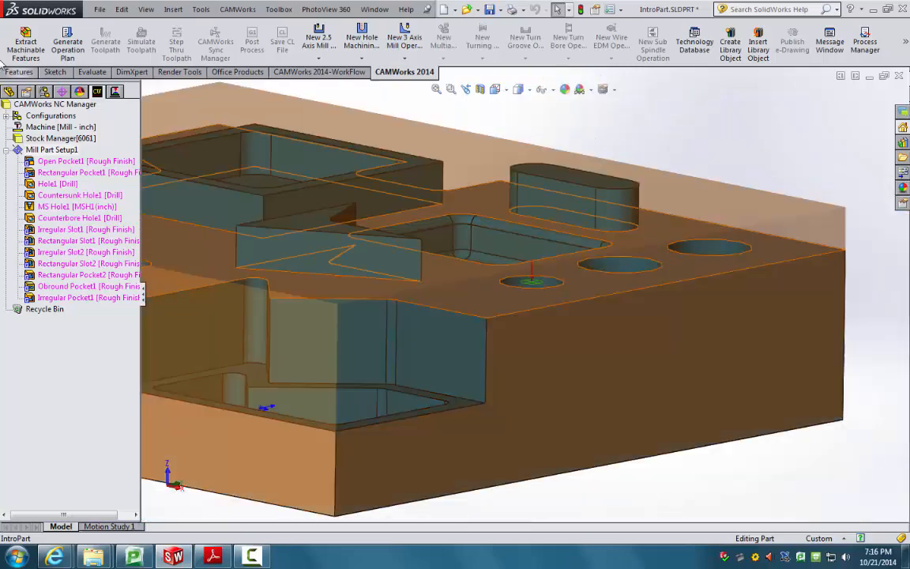
pyautogui.moveTo(166, 204); pyautogui.dragTo(544, 296, button='middle')
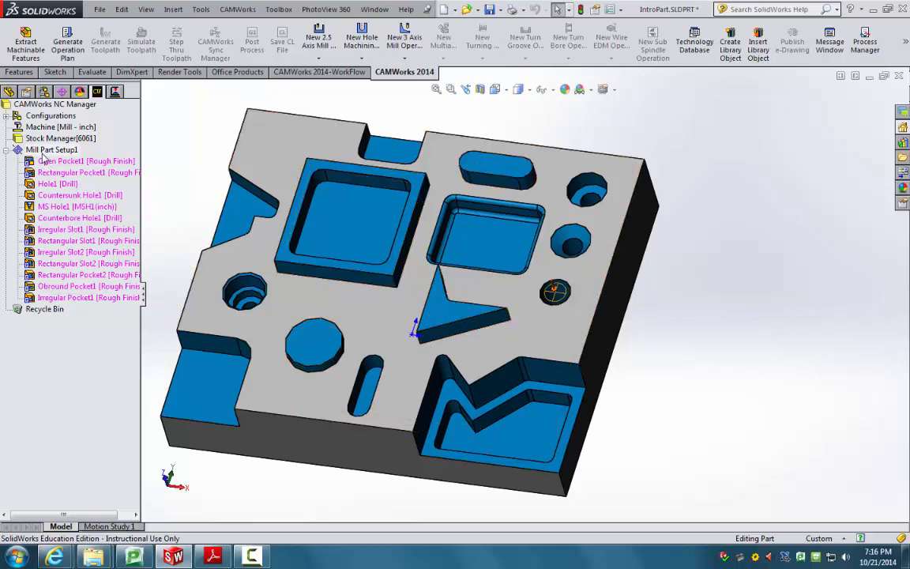
pyautogui.click(117, 161)
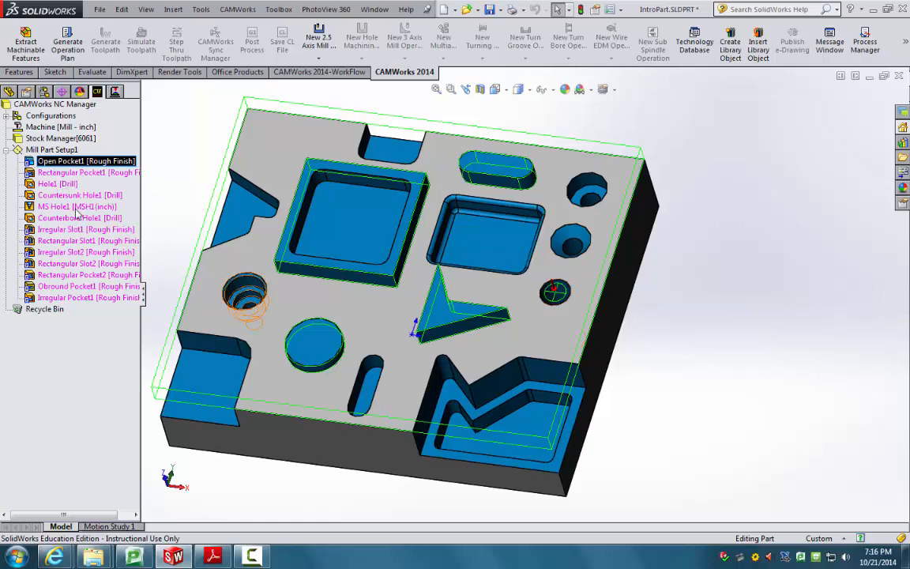
pyautogui.click(57, 207)
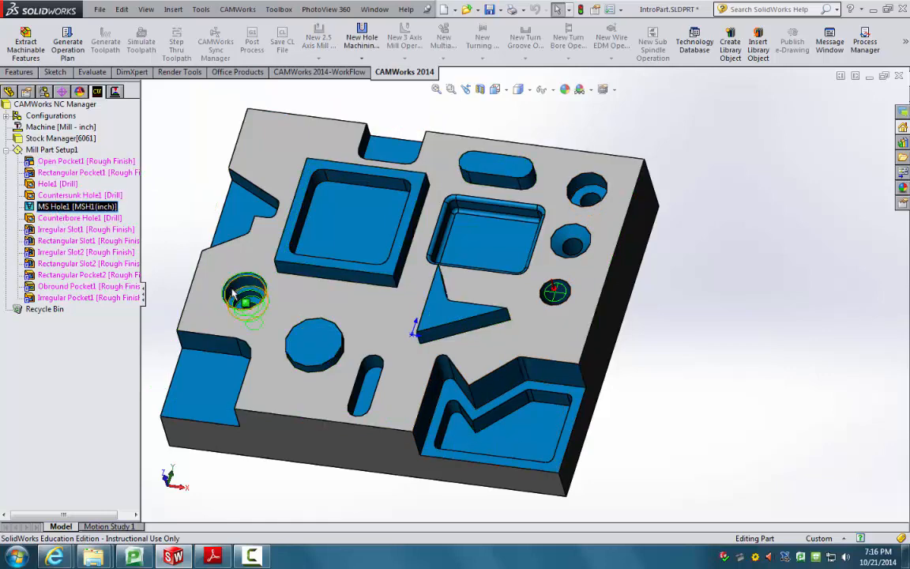
pyautogui.scroll(-4, 251, 306)
pyautogui.scroll(1, 251, 306)
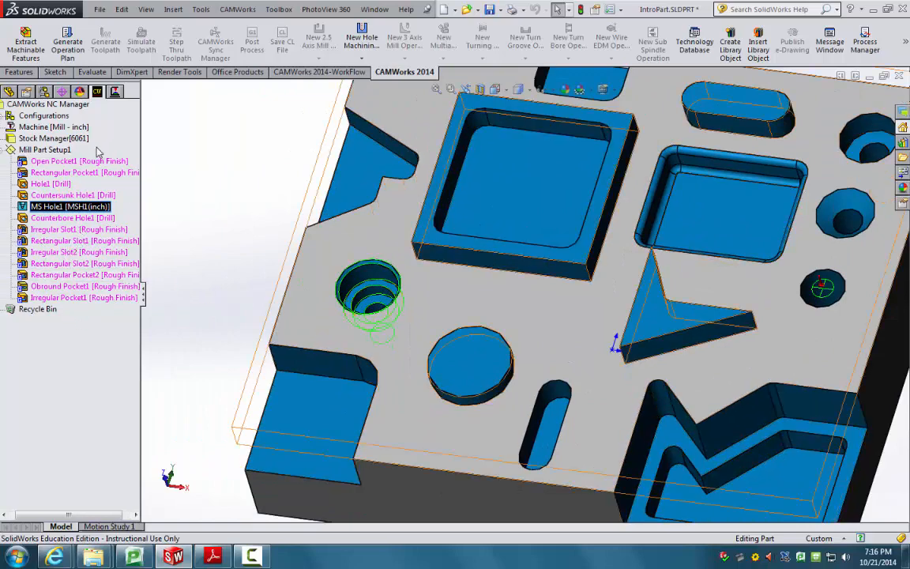
pyautogui.click(220, 232)
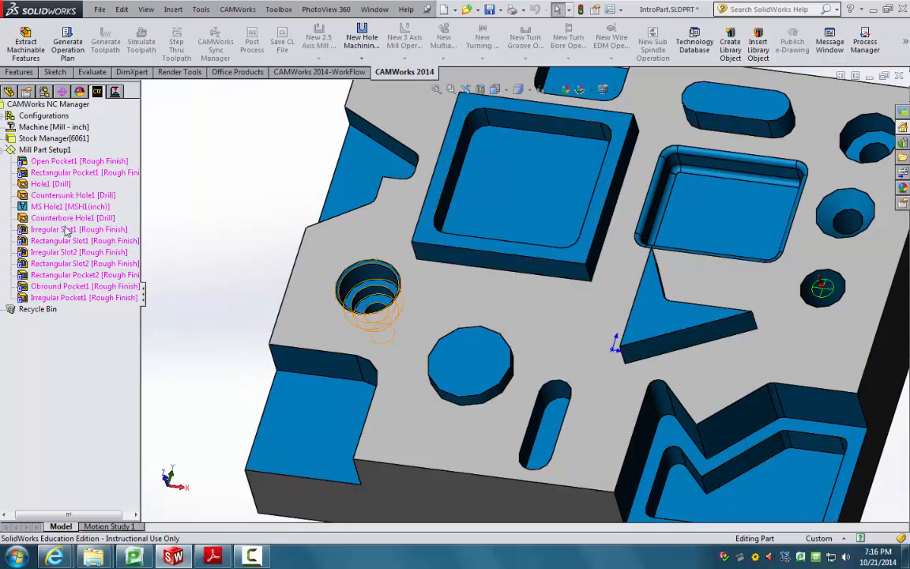
pyautogui.click(192, 246)
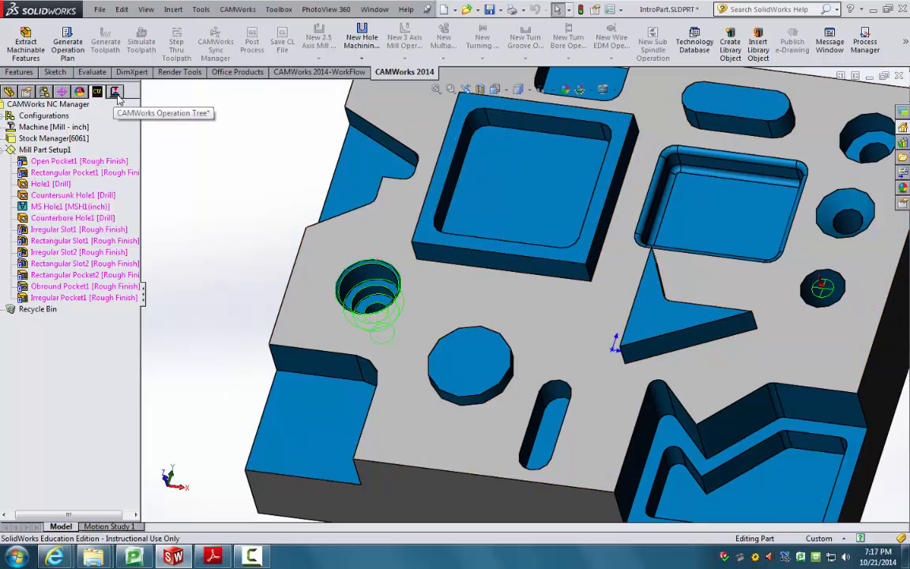
pyautogui.click(116, 94)
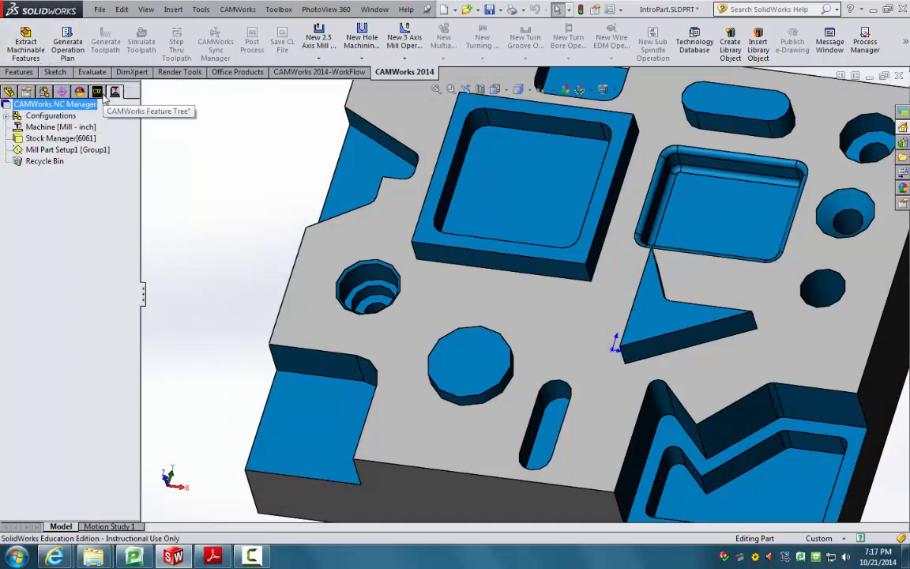
pyautogui.click(101, 94)
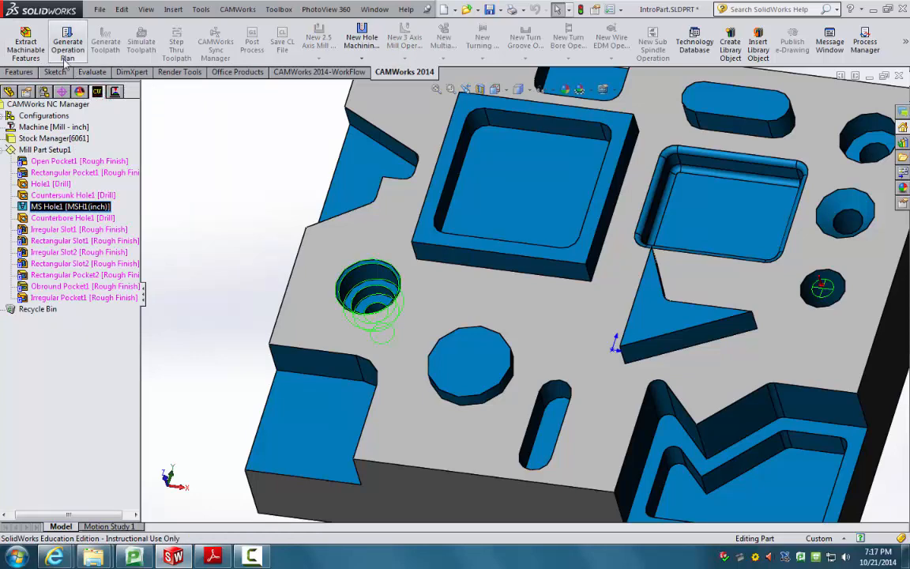
pyautogui.click(223, 557)
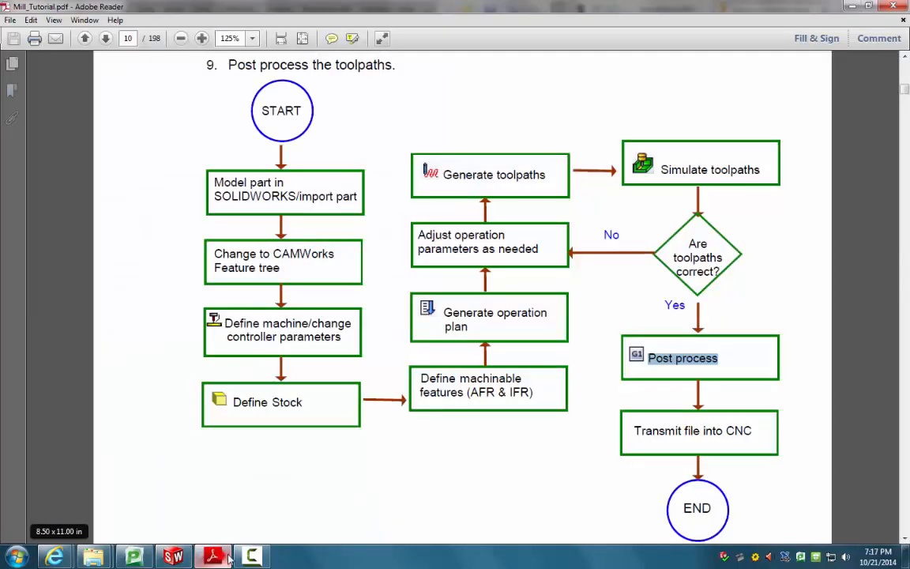
pyautogui.click(173, 557)
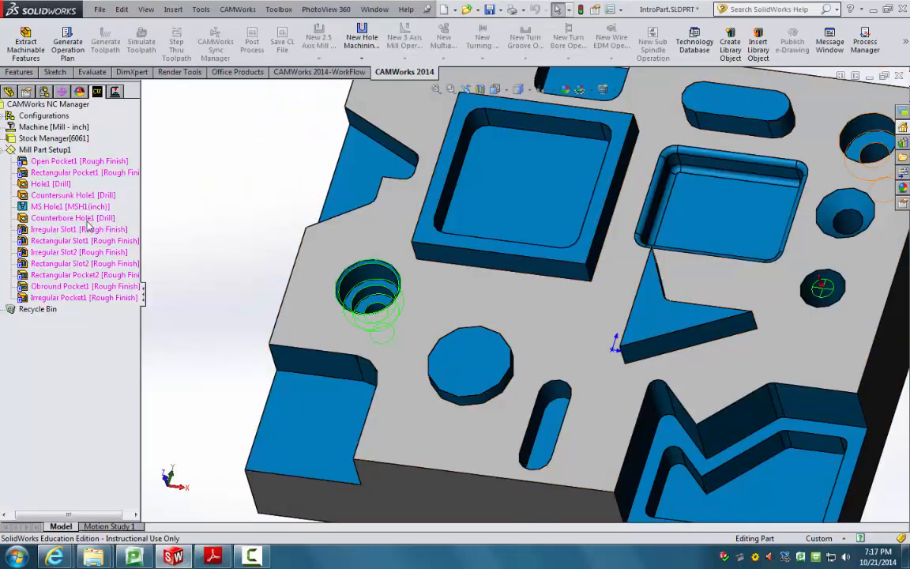
pyautogui.click(61, 162)
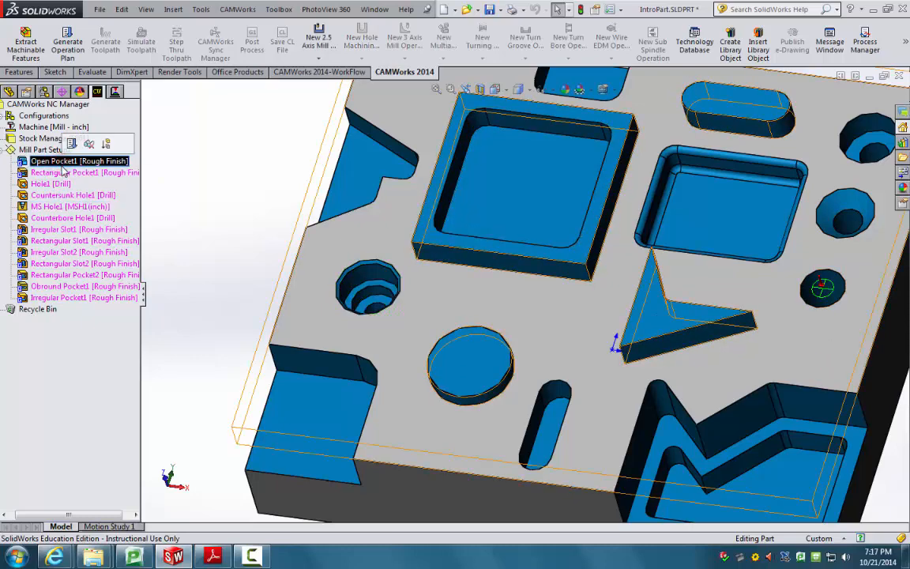
pyautogui.moveTo(468, 437); pyautogui.dragTo(572, 478, button='middle')
pyautogui.moveTo(472, 311); pyautogui.dragTo(305, 422, button='middle')
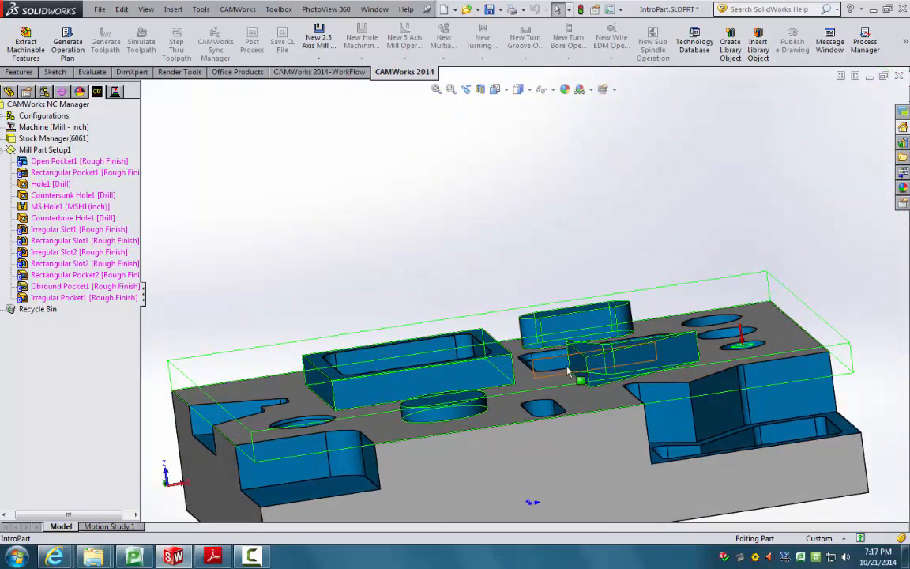
pyautogui.scroll(-5, 575, 371)
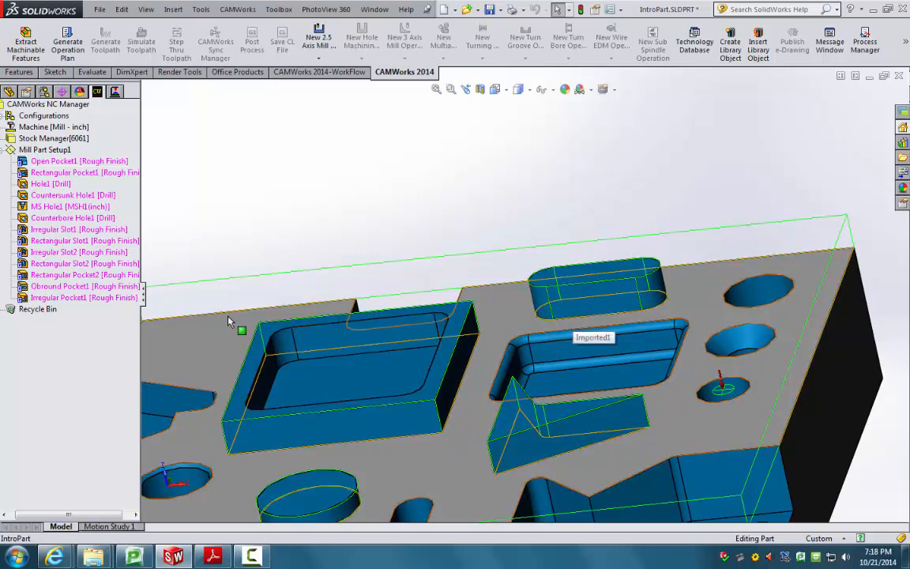
pyautogui.click(86, 196)
pyautogui.click(81, 216)
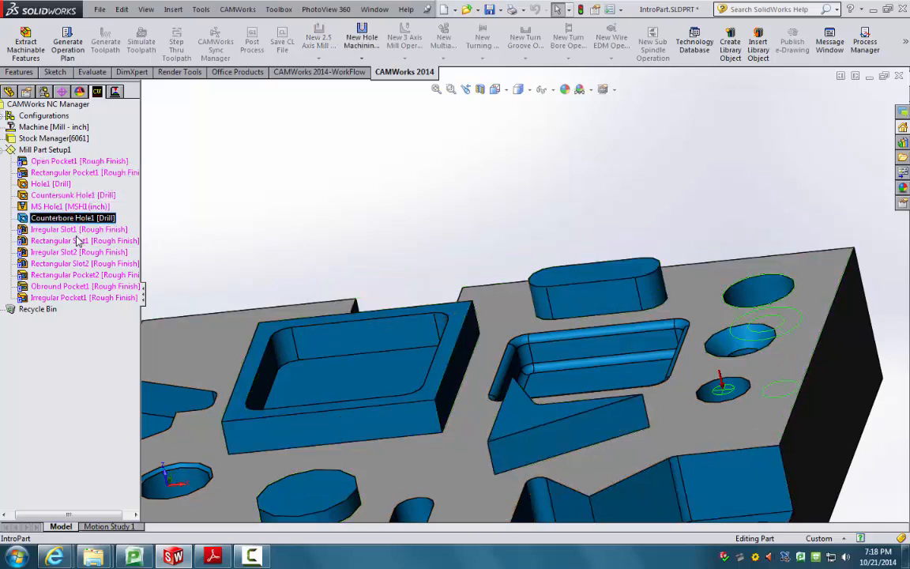
pyautogui.click(76, 239)
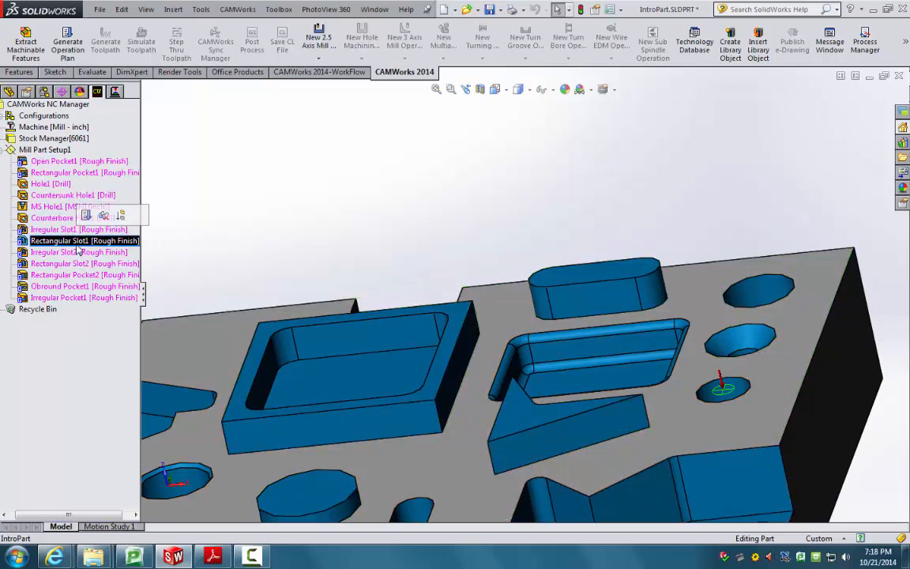
pyautogui.click(51, 183)
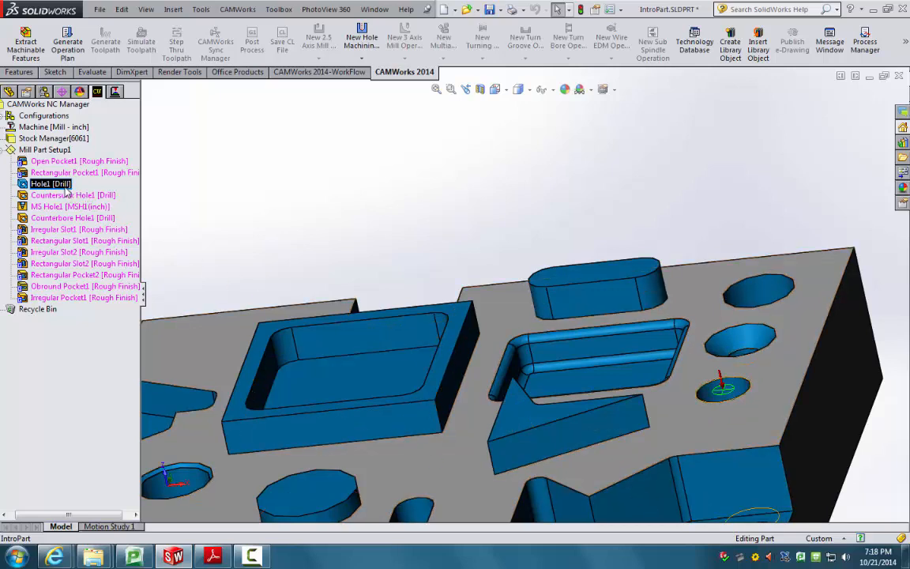
pyautogui.click(217, 197)
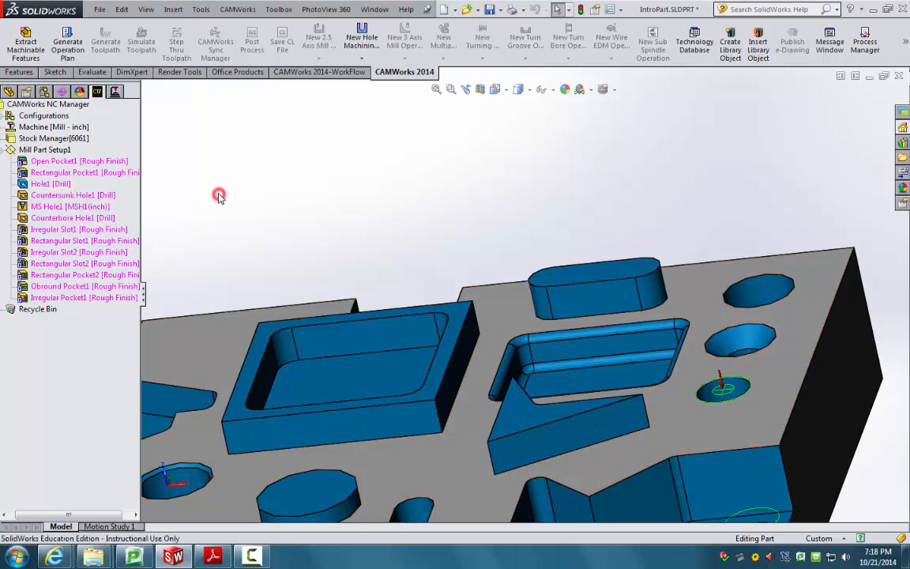
# Step: Generate the operation plan, producing Rough Mill1 through Contour Mill9 with assigned tools
pyautogui.click(69, 49)
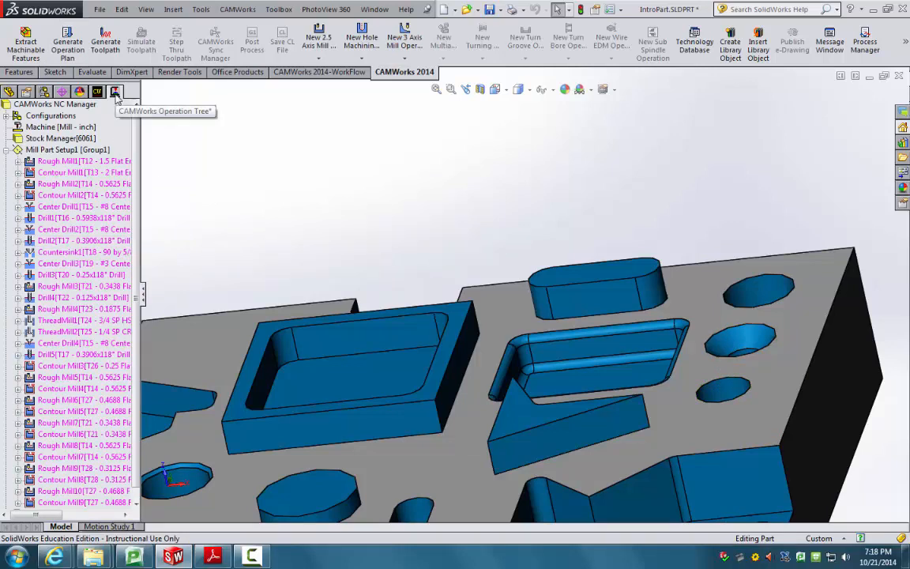
pyautogui.moveTo(137, 122); pyautogui.dragTo(138, 174)
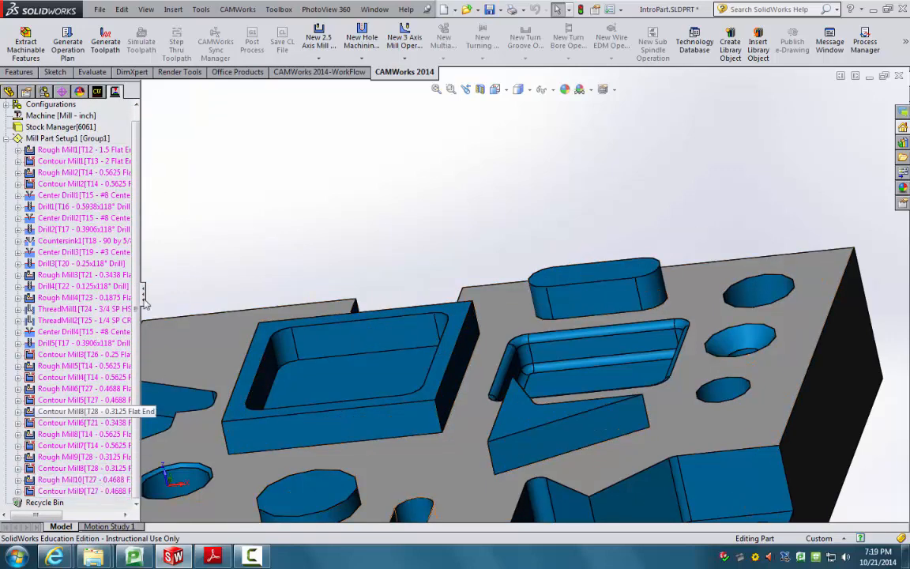
pyautogui.click(97, 92)
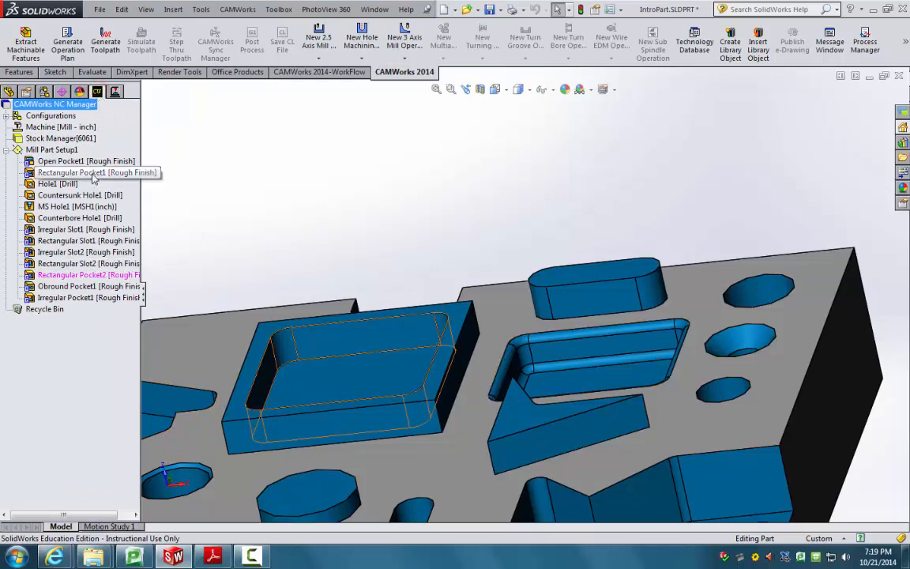
pyautogui.click(89, 275)
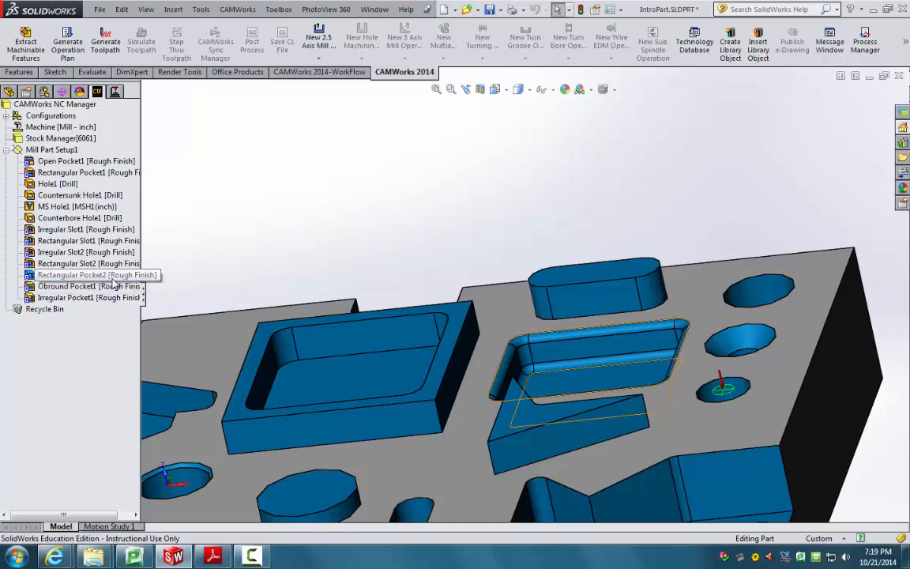
pyautogui.click(214, 256)
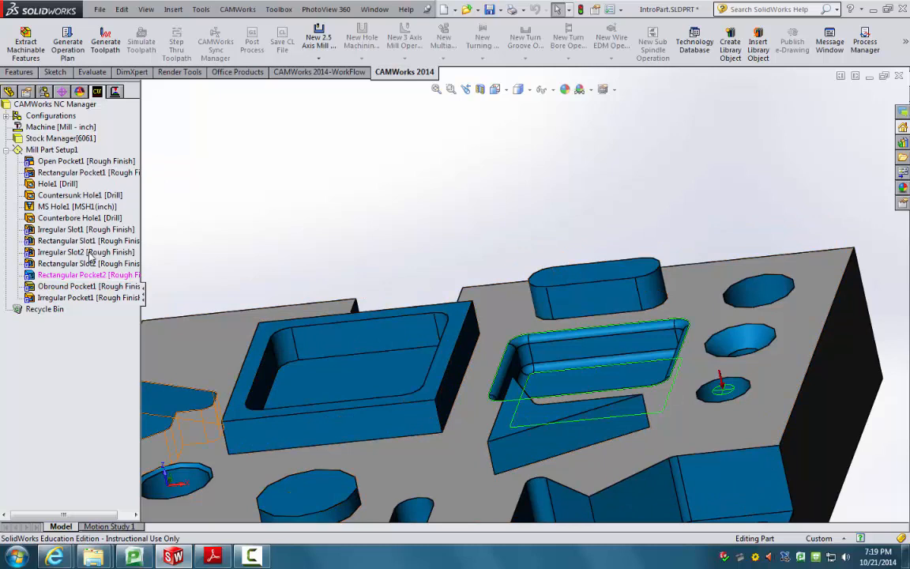
pyautogui.rightClick(87, 161)
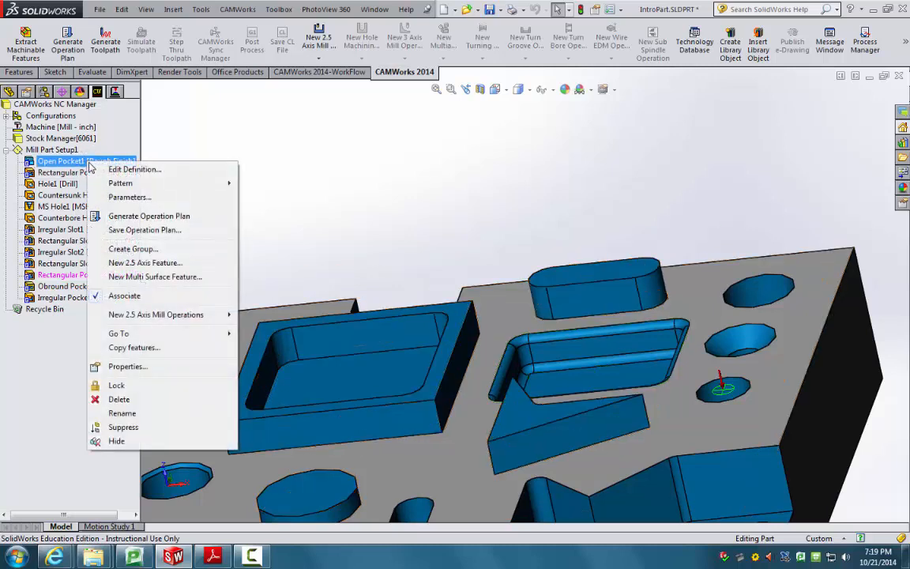
pyautogui.click(158, 144)
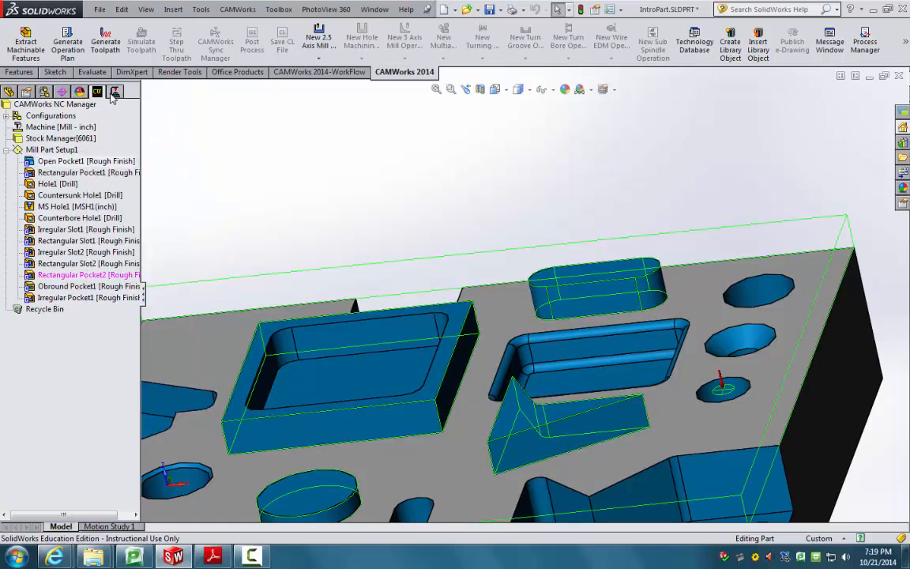
pyautogui.click(115, 92)
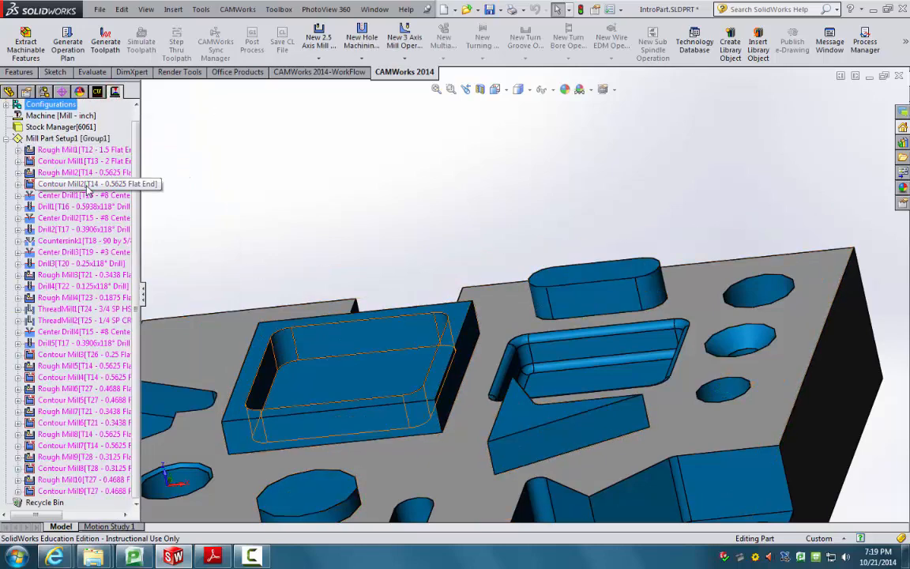
pyautogui.moveTo(302, 211); pyautogui.dragTo(366, 273, button='middle')
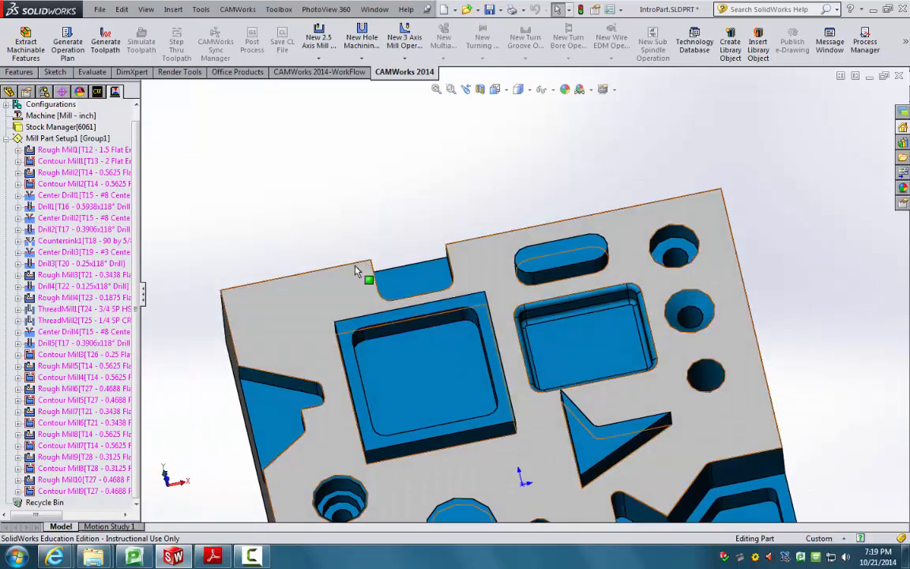
pyautogui.moveTo(290, 220); pyautogui.dragTo(438, 266, button='middle')
pyautogui.scroll(4, 636, 457)
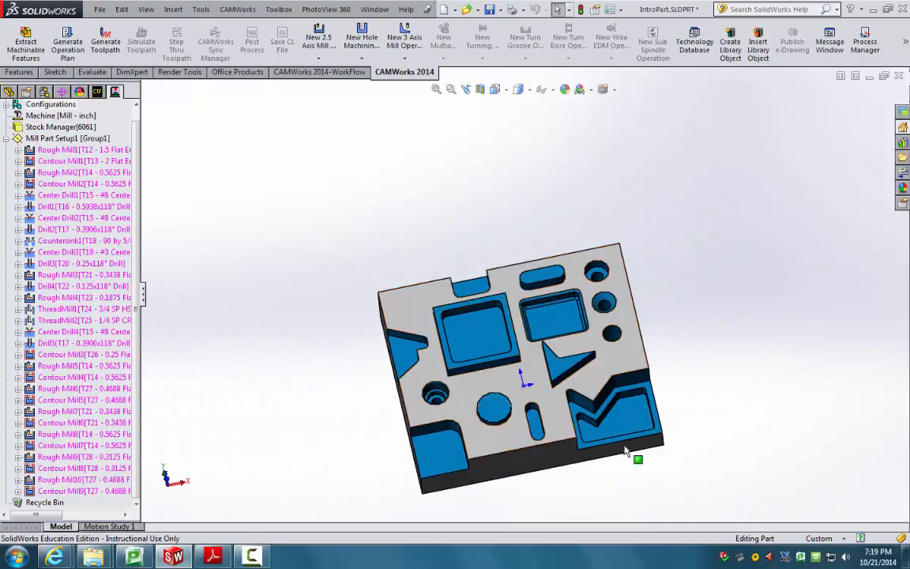
pyautogui.scroll(-2, 596, 453)
pyautogui.scroll(-1, 594, 448)
pyautogui.moveTo(594, 447); pyautogui.dragTo(560, 390, button='middle')
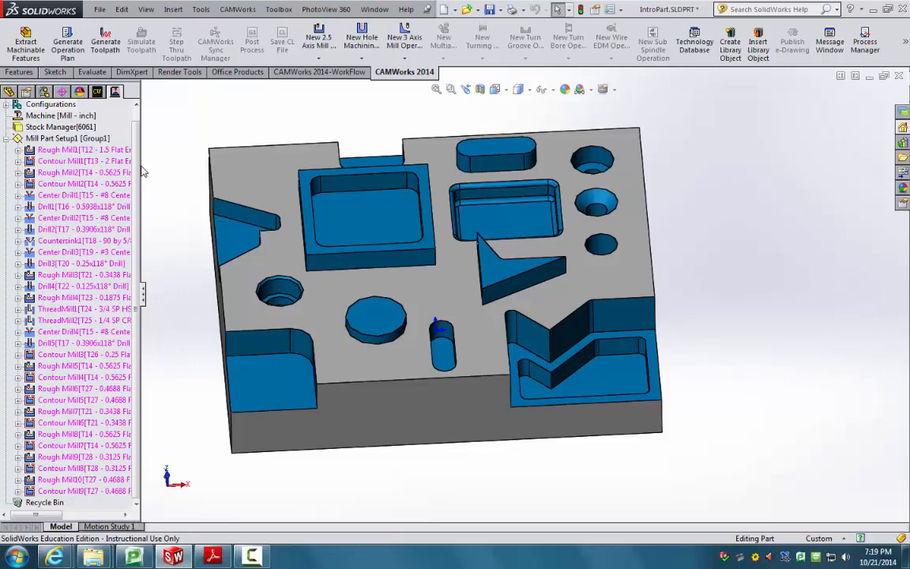
pyautogui.moveTo(317, 188); pyautogui.dragTo(356, 256, button='middle')
pyautogui.moveTo(518, 395); pyautogui.dragTo(487, 356, button='middle')
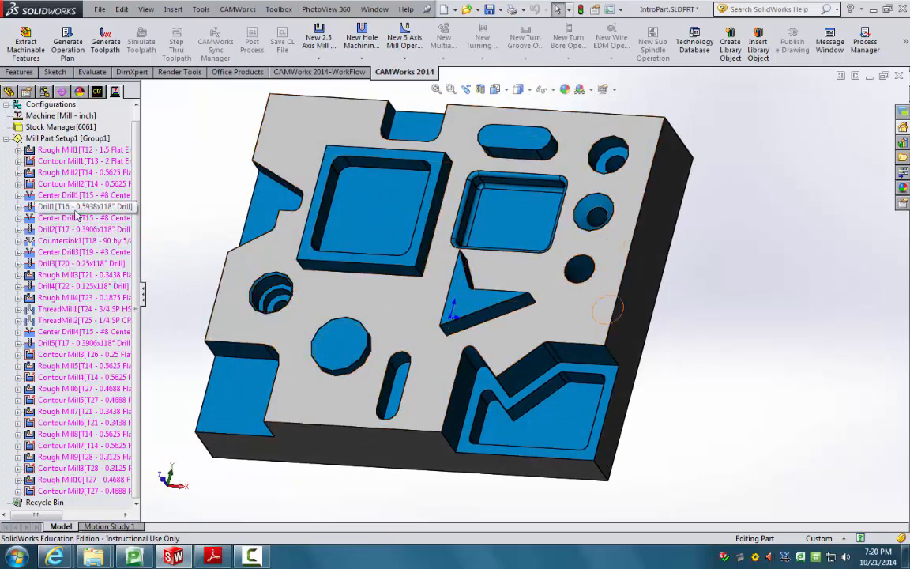
pyautogui.click(73, 197)
pyautogui.moveTo(182, 217); pyautogui.dragTo(236, 165, button='middle')
pyautogui.scroll(-5, 589, 252)
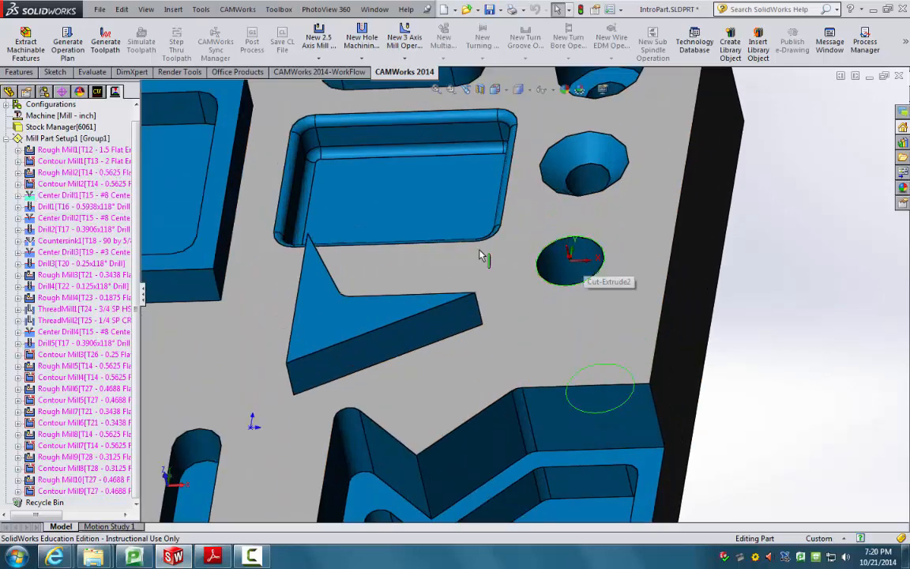
pyautogui.rightClick(71, 197)
pyautogui.click(71, 202)
pyautogui.scroll(5, 552, 284)
pyautogui.scroll(4, 549, 286)
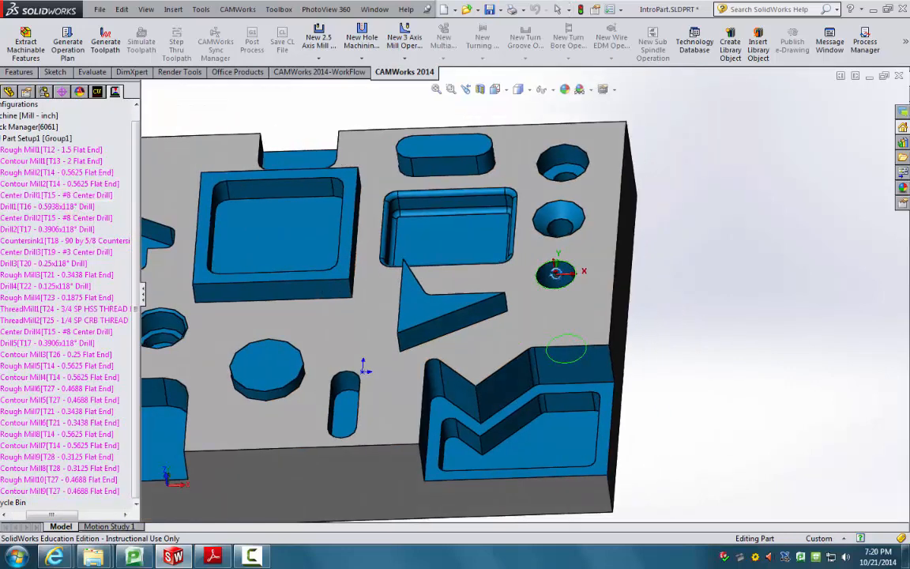
pyautogui.scroll(-4, 589, 291)
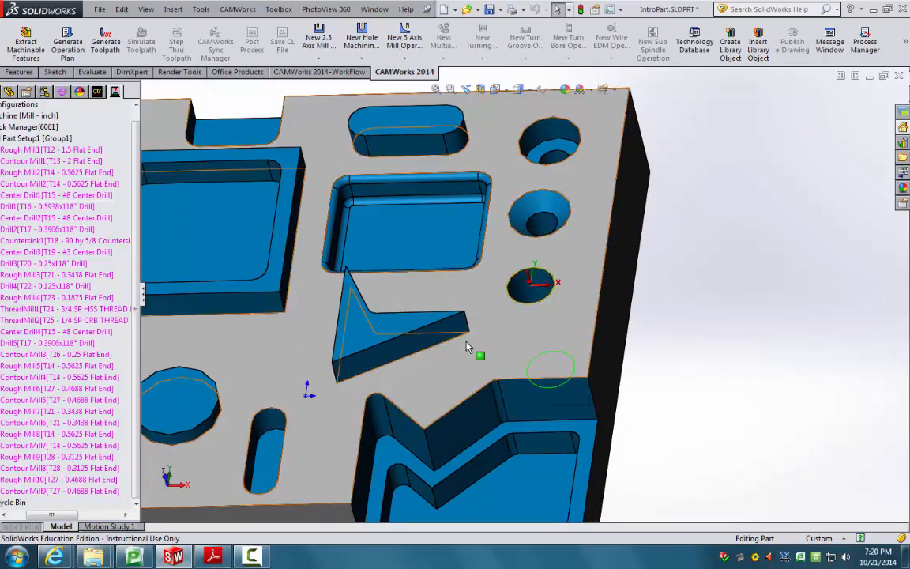
pyautogui.scroll(2, 182, 253)
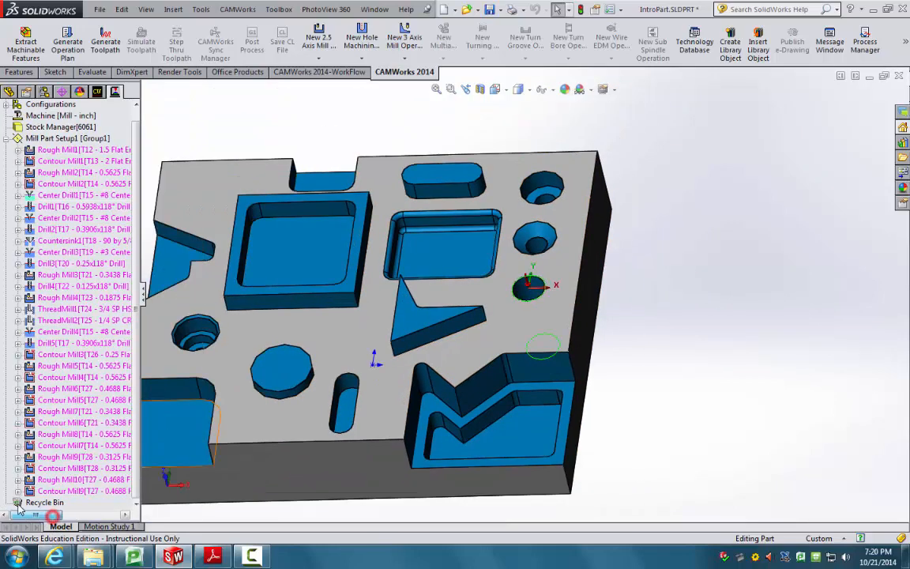
pyautogui.click(47, 149)
pyautogui.moveTo(288, 265); pyautogui.dragTo(192, 377, button='middle')
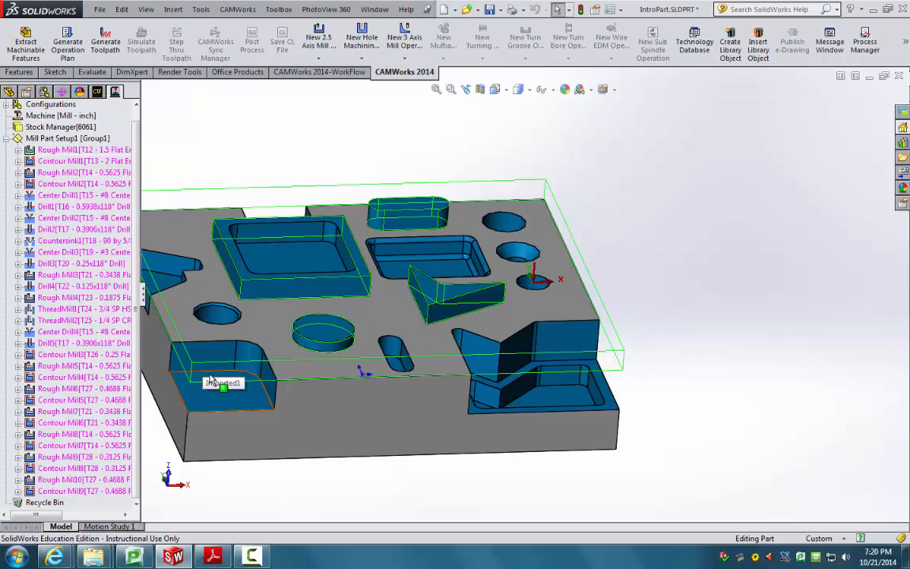
pyautogui.scroll(2, 187, 363)
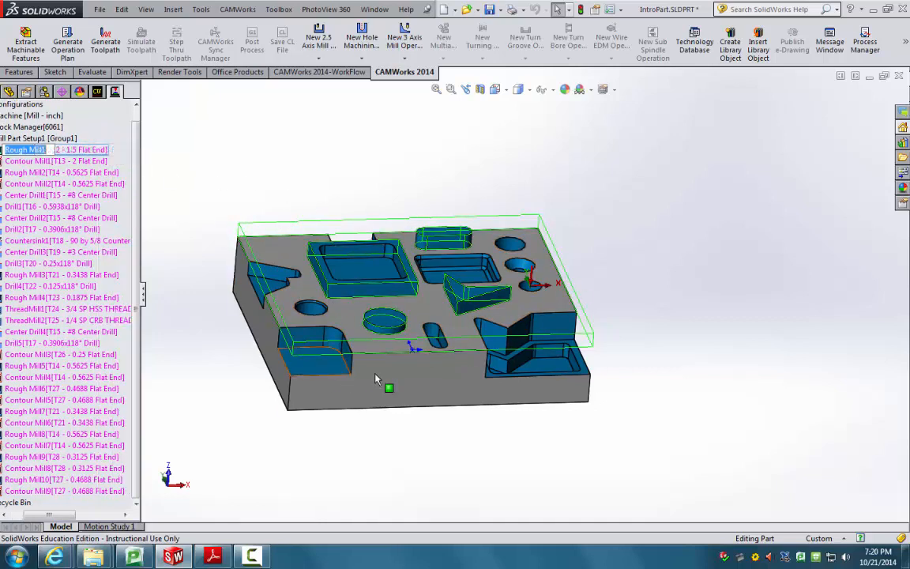
pyautogui.click(97, 92)
pyautogui.click(91, 162)
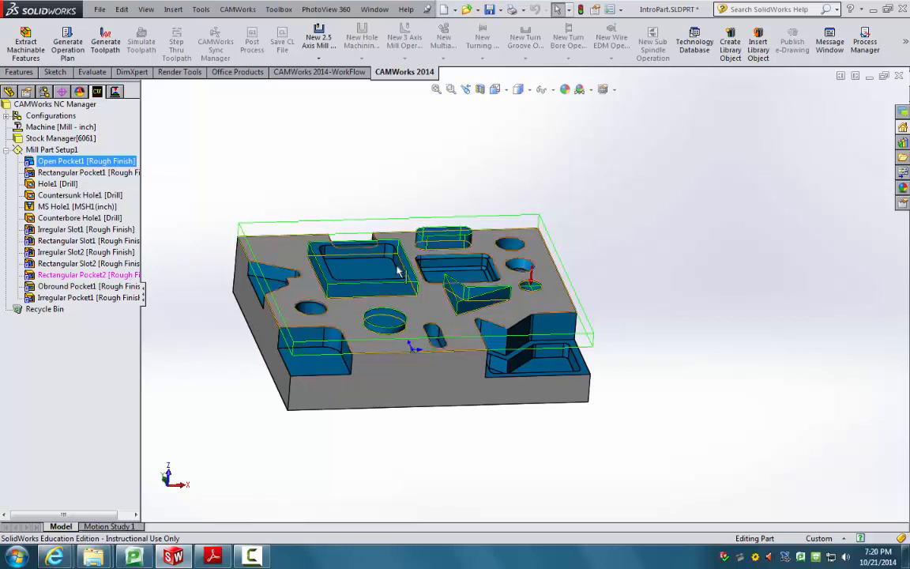
pyautogui.click(81, 298)
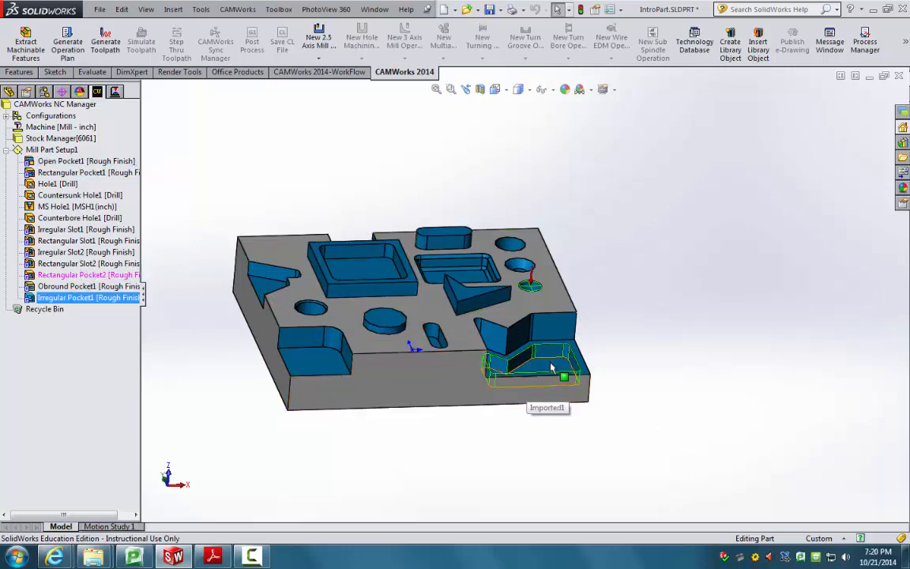
pyautogui.click(115, 90)
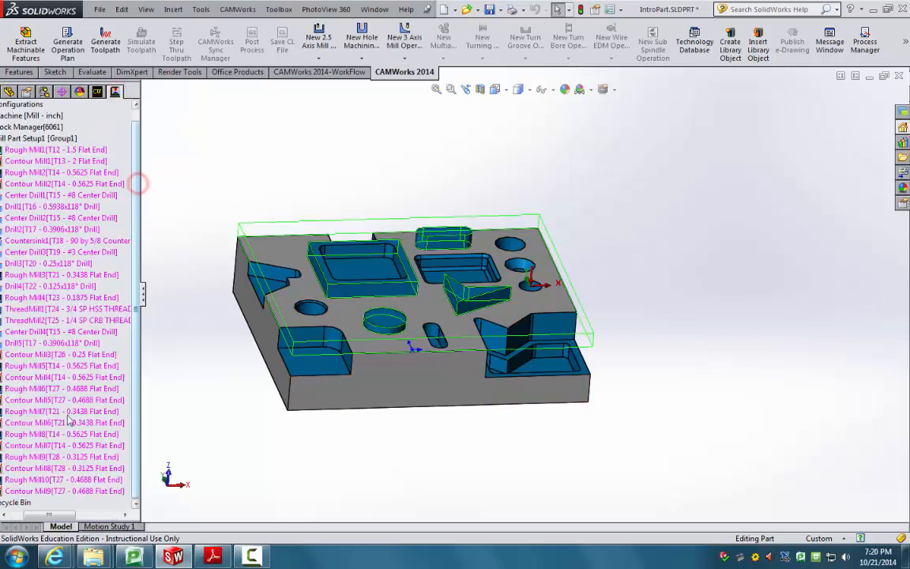
pyautogui.click(63, 490)
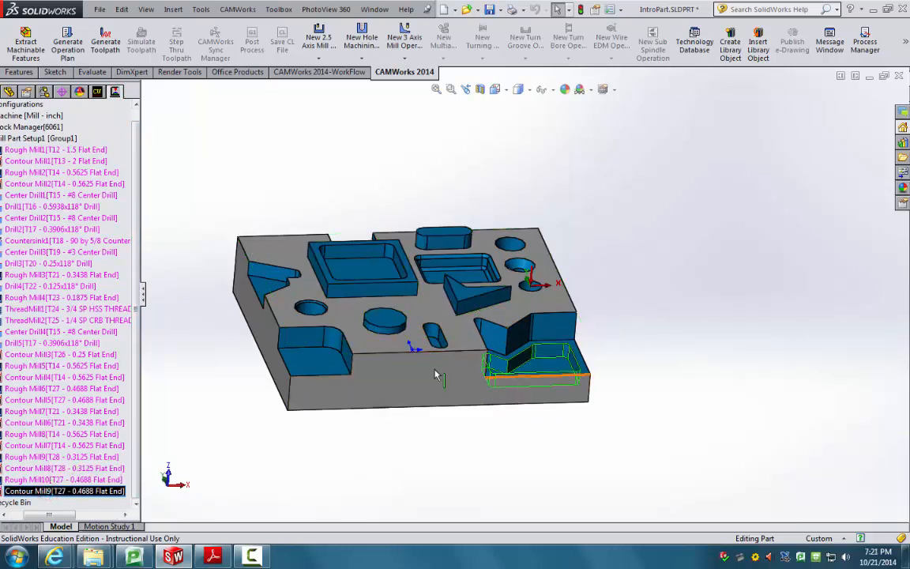
pyautogui.click(33, 479)
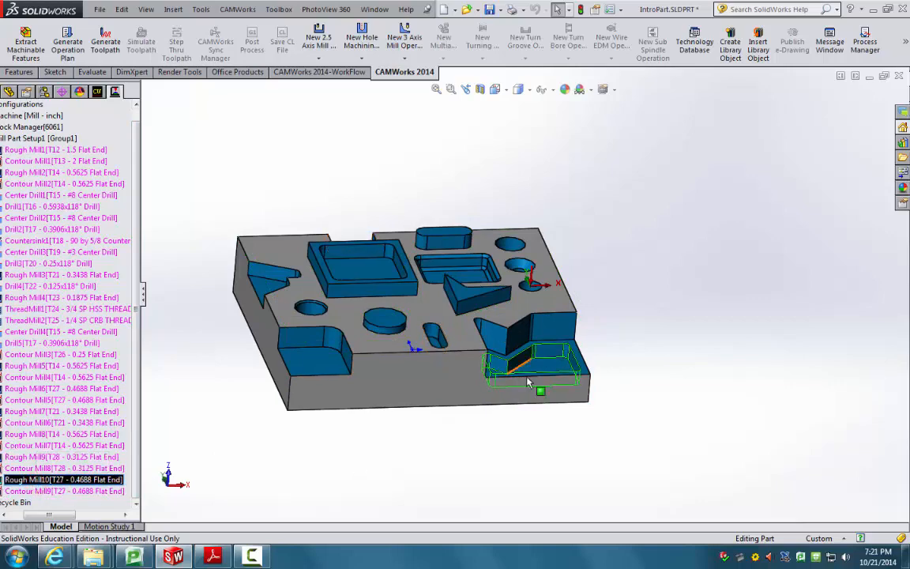
pyautogui.moveTo(49, 517); pyautogui.dragTo(36, 517)
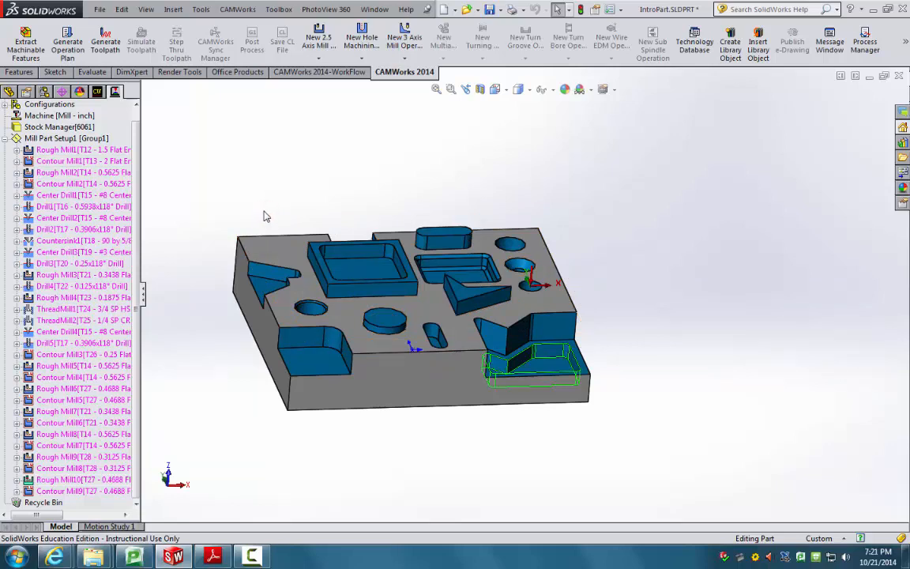
# Step: Glance at the Mill_Tutorial.pdf flowchart, then switch back to the IntroPart model in SolidWorks
pyautogui.moveTo(216, 563)
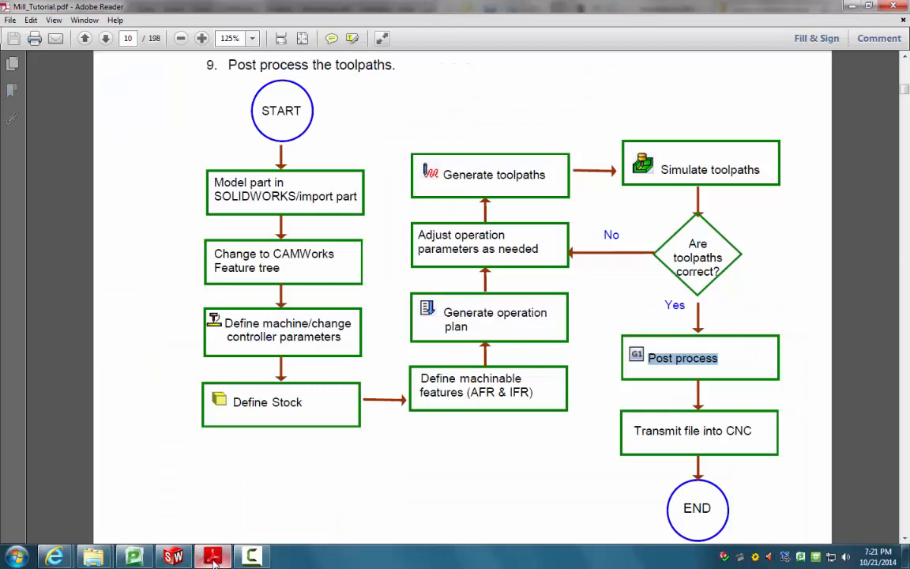
pyautogui.click(197, 499)
pyautogui.click(173, 558)
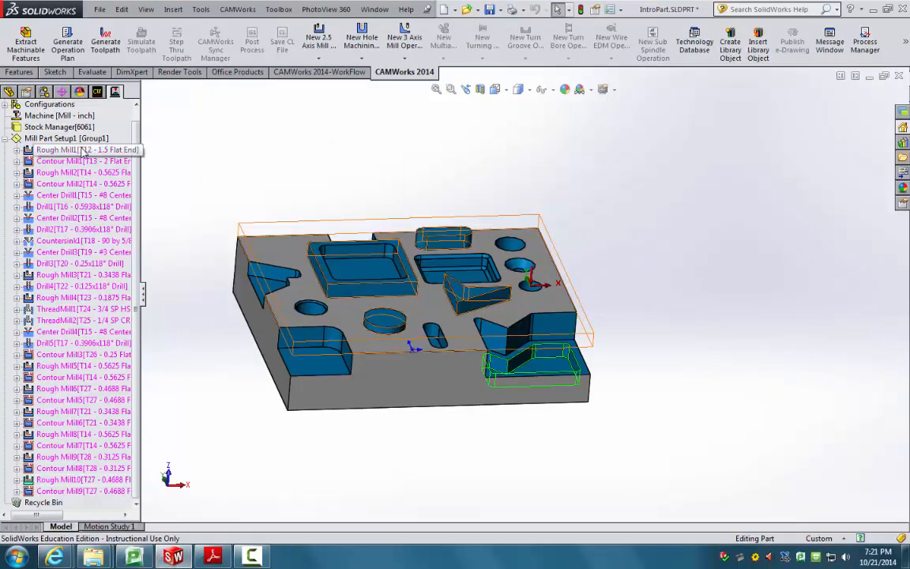
# Step: Widen the operation tree and preview the features machined by Rough Mill1, Contour Mill1 and Rough Mill2
pyautogui.click(143, 292)
pyautogui.moveTo(154, 294); pyautogui.dragTo(184, 274)
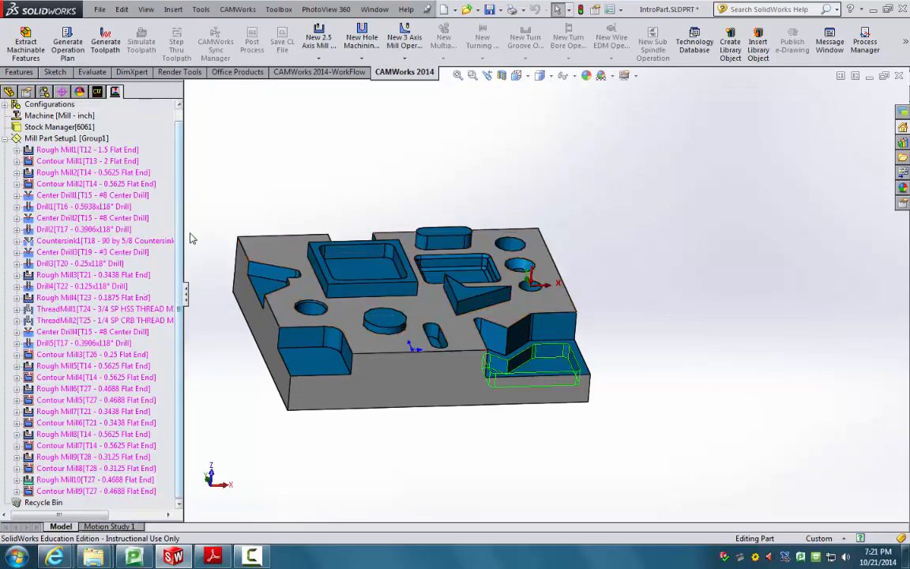
pyautogui.click(83, 152)
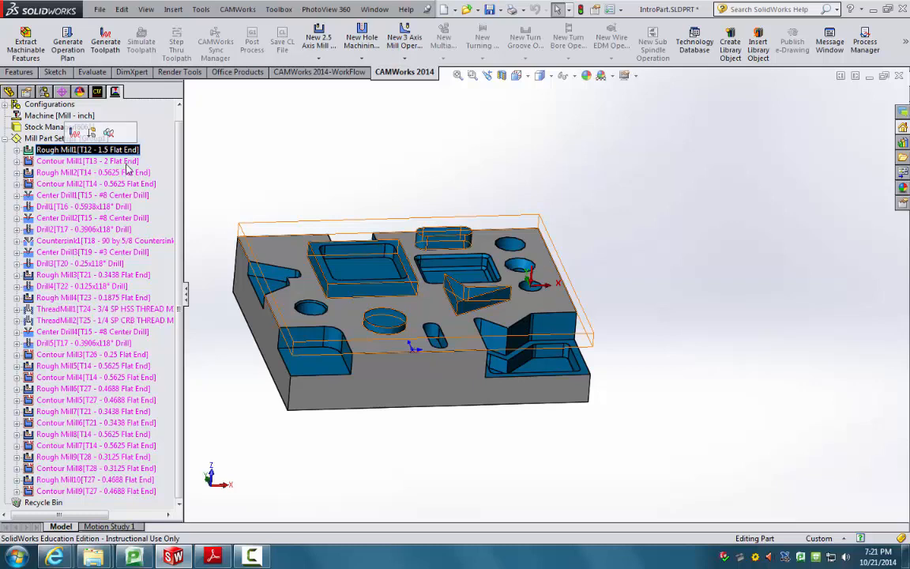
pyautogui.click(101, 161)
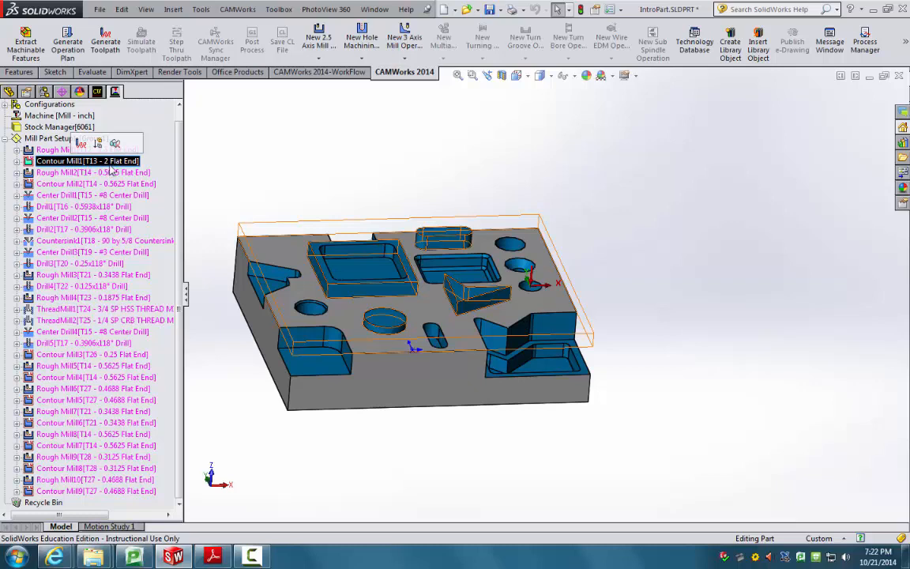
pyautogui.click(94, 171)
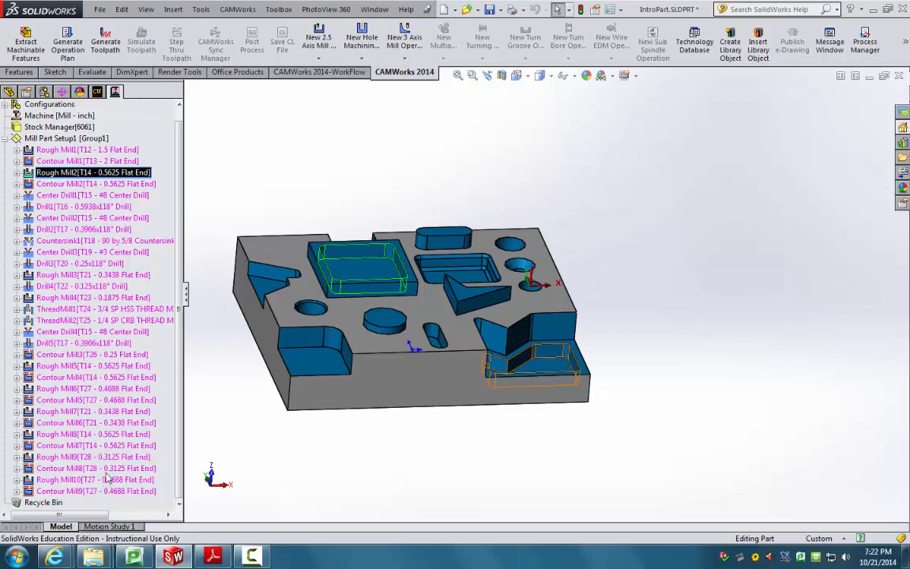
# Step: Preview the areas machined by Rough Mill6, Contour Mill5, Rough Mill10 and Contour Mill9, then clear the selection
pyautogui.click(81, 389)
pyautogui.click(87, 400)
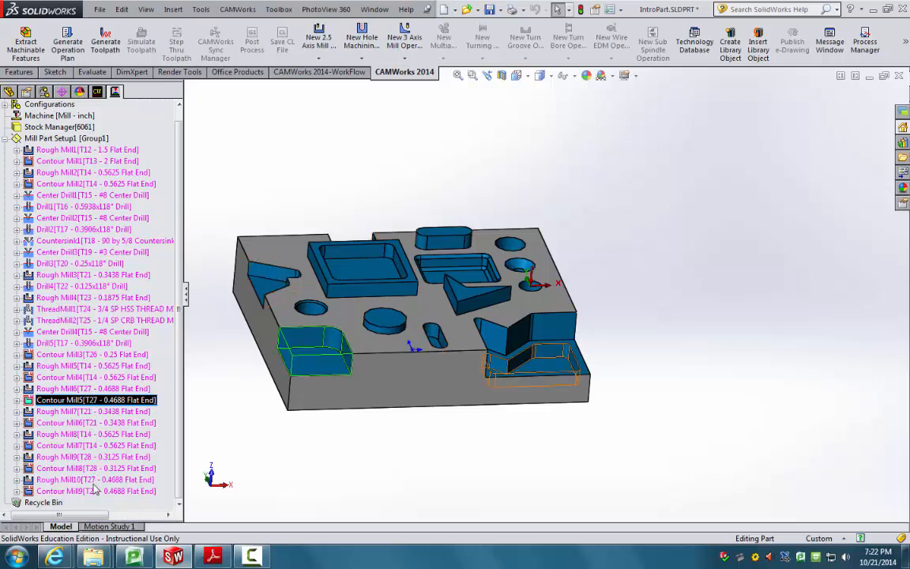
pyautogui.click(89, 479)
pyautogui.click(87, 491)
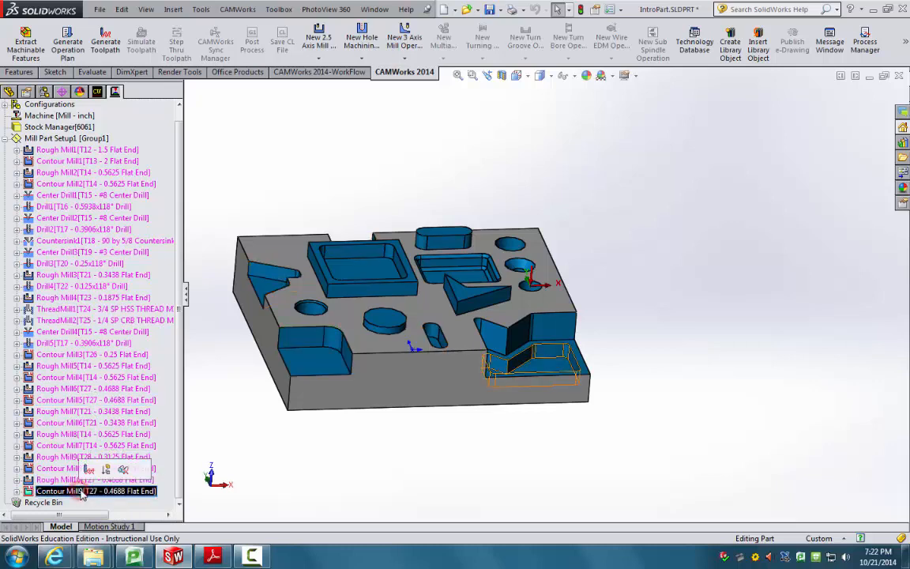
pyautogui.click(255, 479)
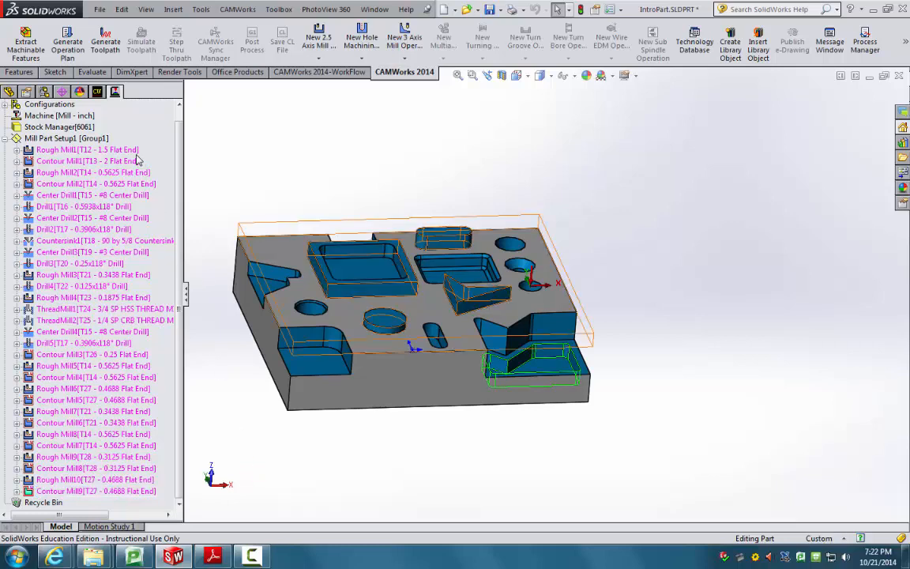
pyautogui.rightClick(92, 151)
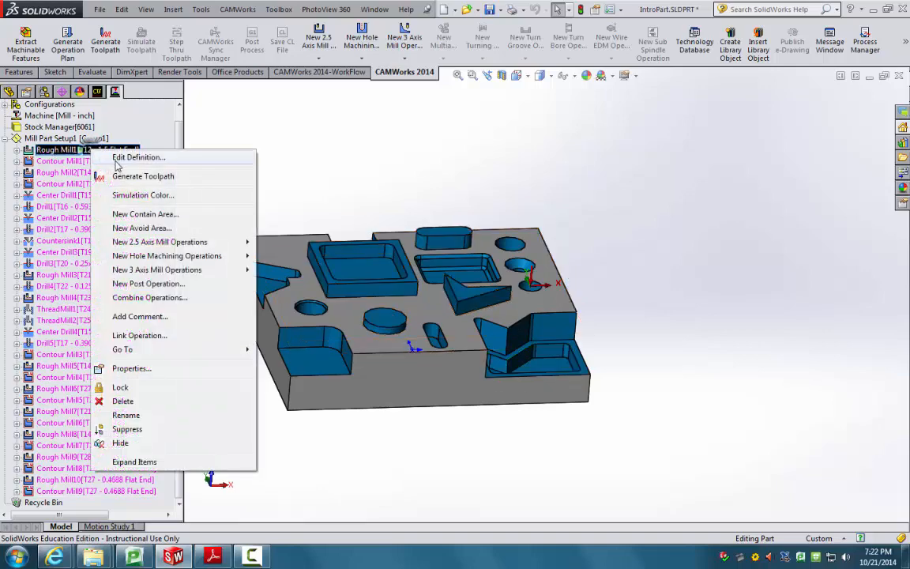
pyautogui.click(283, 139)
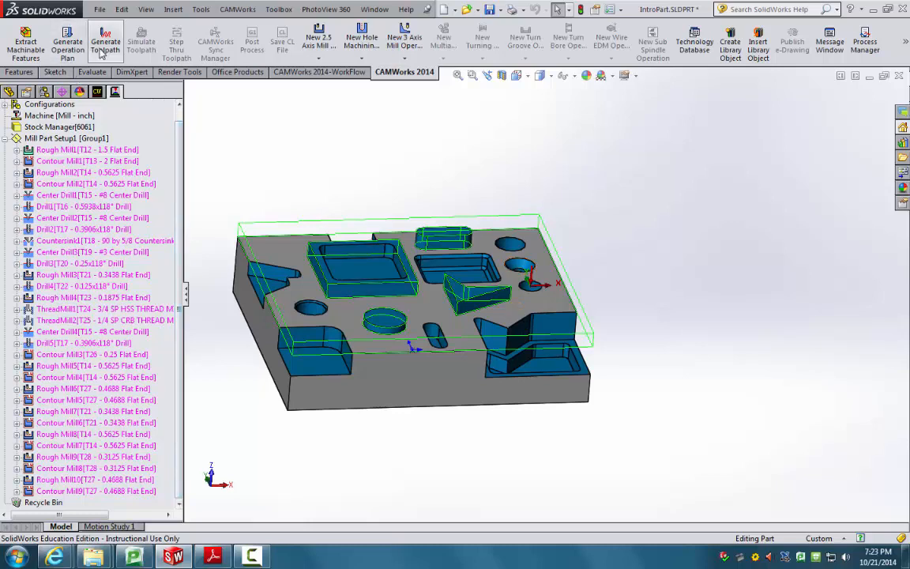
# Step: Check the tutorial flowchart, return to IntroPart, and generate toolpaths for all operations
pyautogui.click(212, 556)
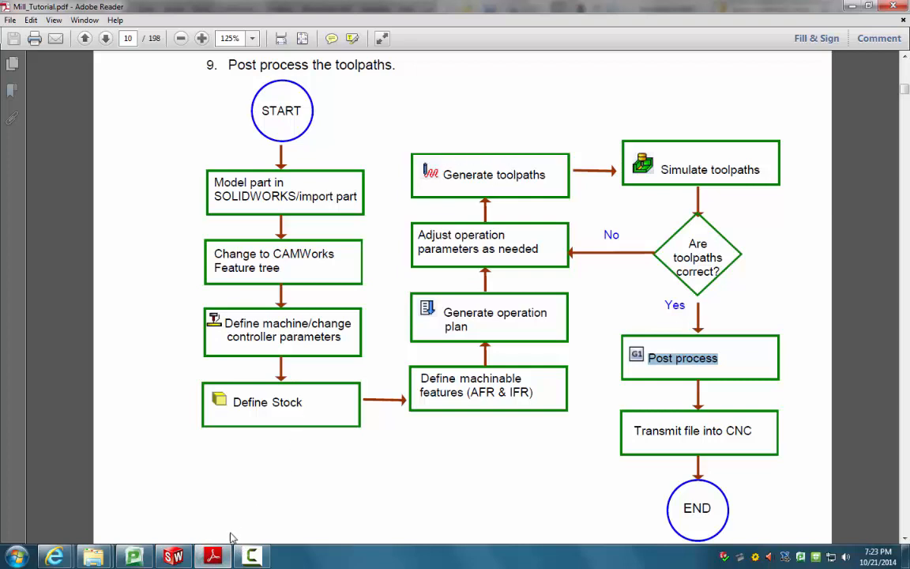
pyautogui.click(172, 557)
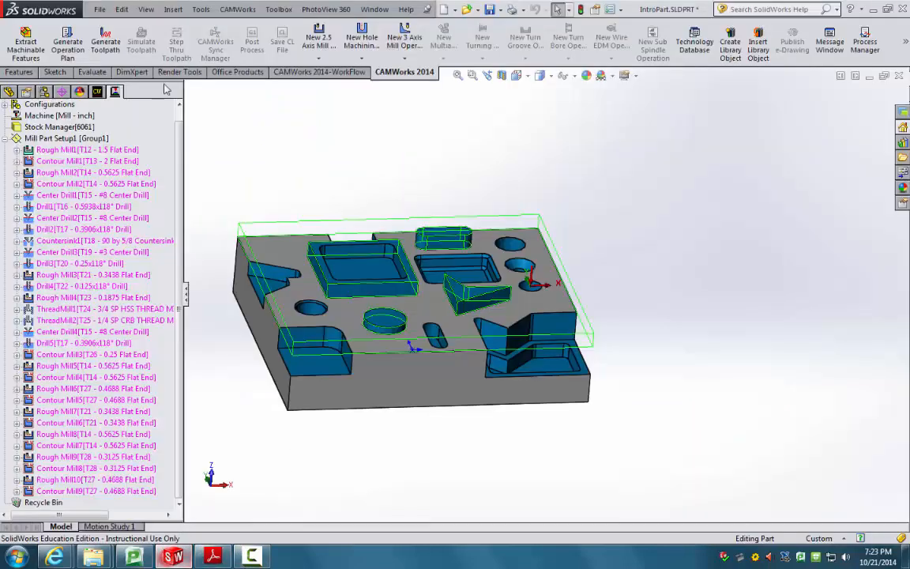
pyautogui.click(106, 48)
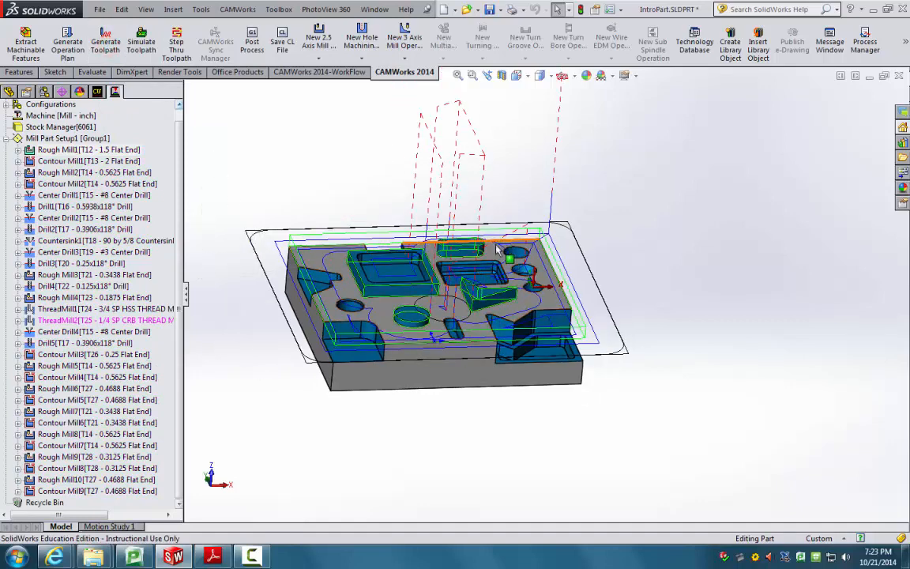
# Step: Orbit the part to a side view and display Rough Mill1's toolpath
pyautogui.scroll(1, 505, 262)
pyautogui.scroll(-2, 508, 266)
pyautogui.scroll(1, 512, 271)
pyautogui.moveTo(512, 271); pyautogui.dragTo(633, 303, button='middle')
pyautogui.click(669, 249)
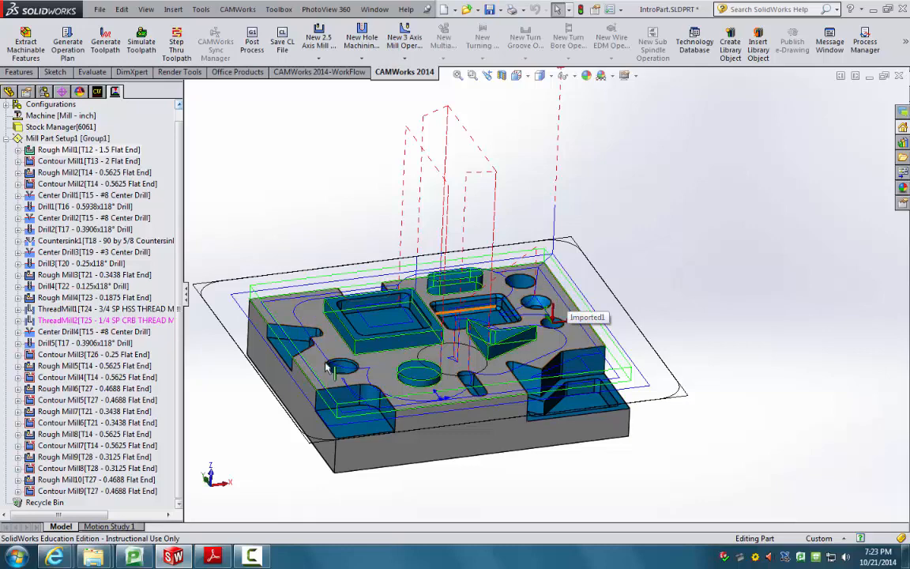
pyautogui.click(81, 149)
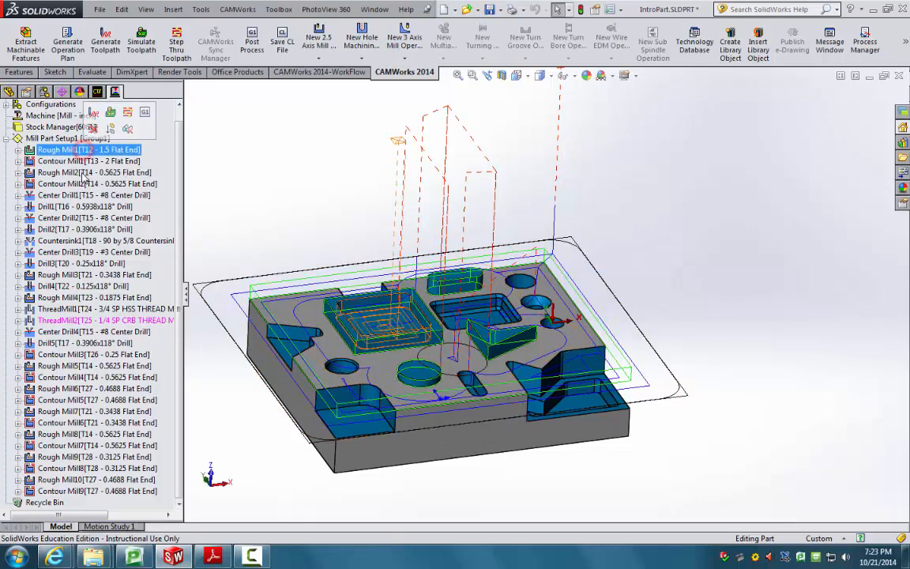
# Step: Display the Drill1, Drill2, Drill3 and Rough Mill6 toolpaths, then clear the selection
pyautogui.click(83, 206)
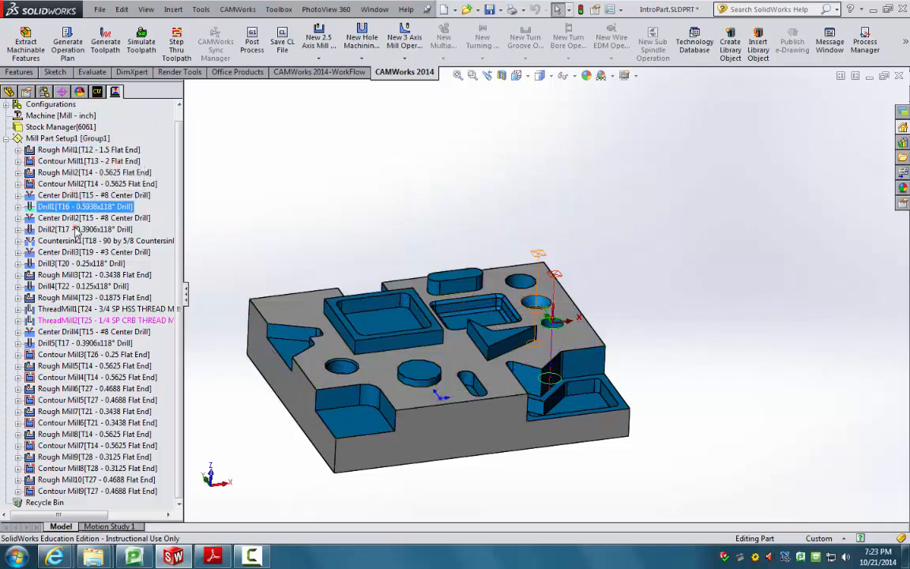
pyautogui.click(89, 227)
pyautogui.click(79, 263)
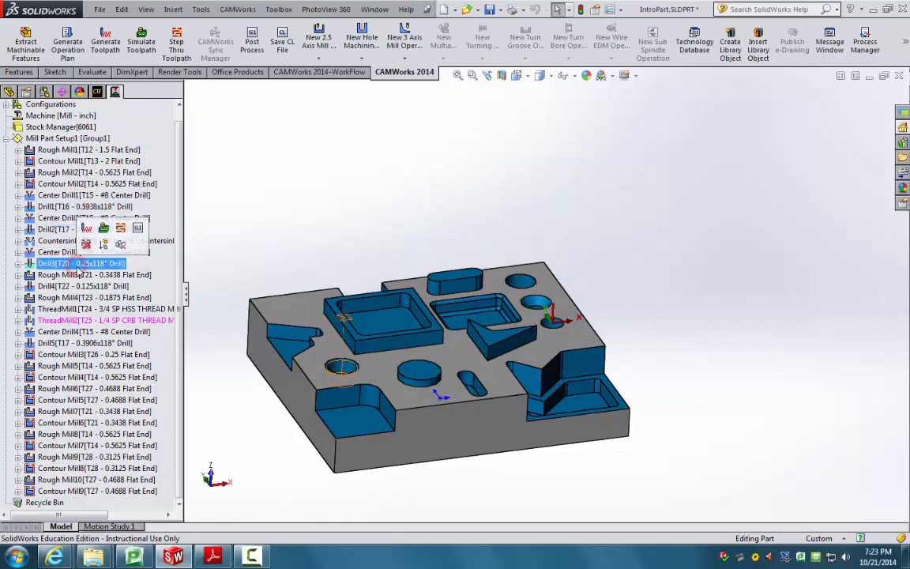
pyautogui.click(83, 206)
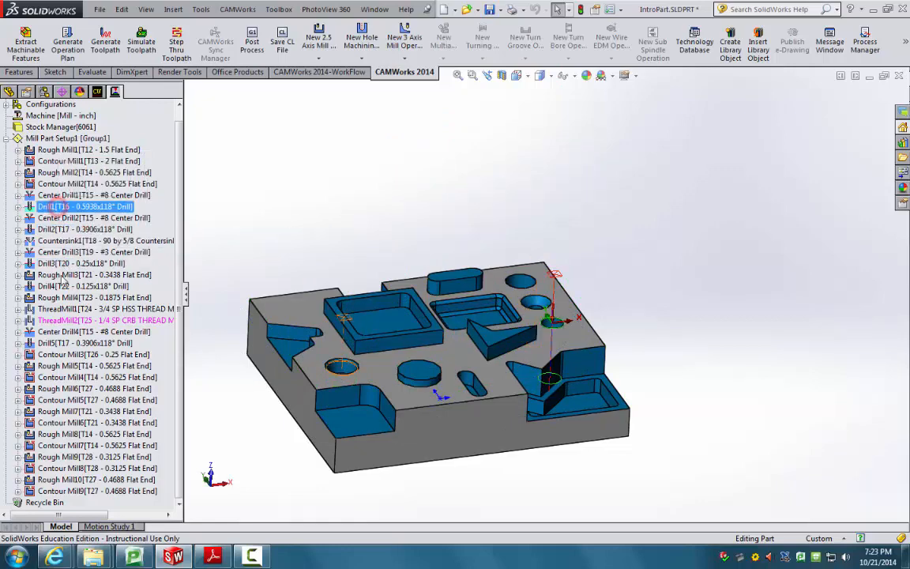
pyautogui.click(122, 387)
pyautogui.click(292, 231)
pyautogui.moveTo(293, 231); pyautogui.dragTo(318, 164, button='middle')
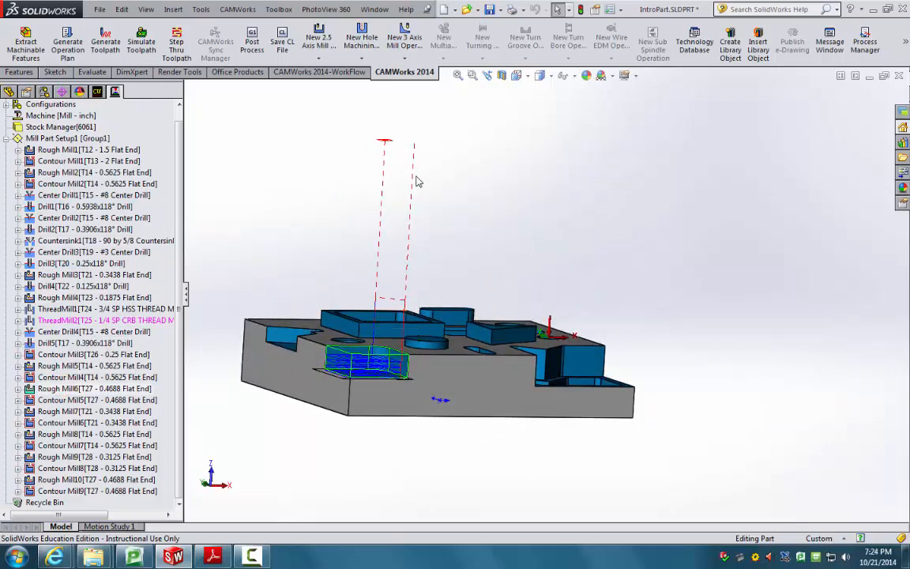
# Step: Zoom and orbit around the Rough Mill6 pocket toolpath to inspect it up close
pyautogui.scroll(-2, 387, 328)
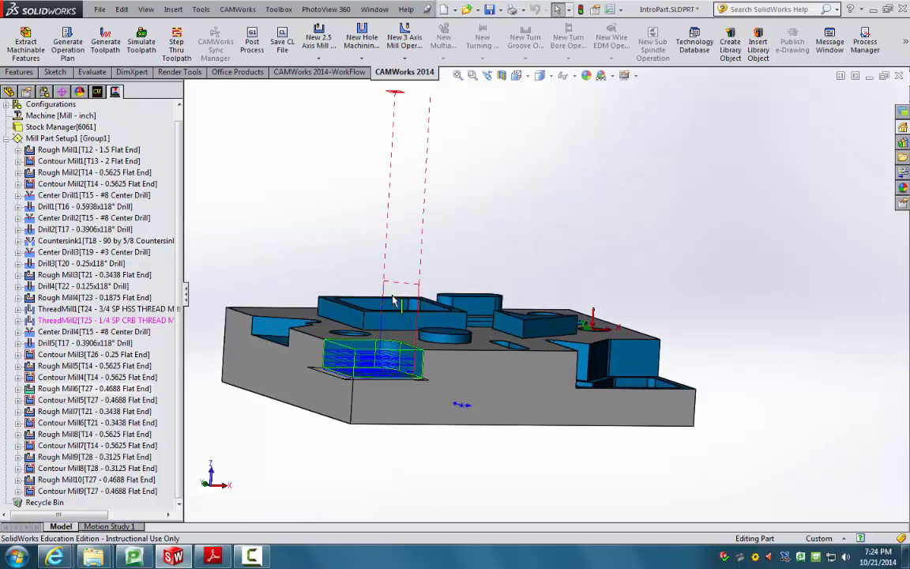
pyautogui.scroll(1, 378, 112)
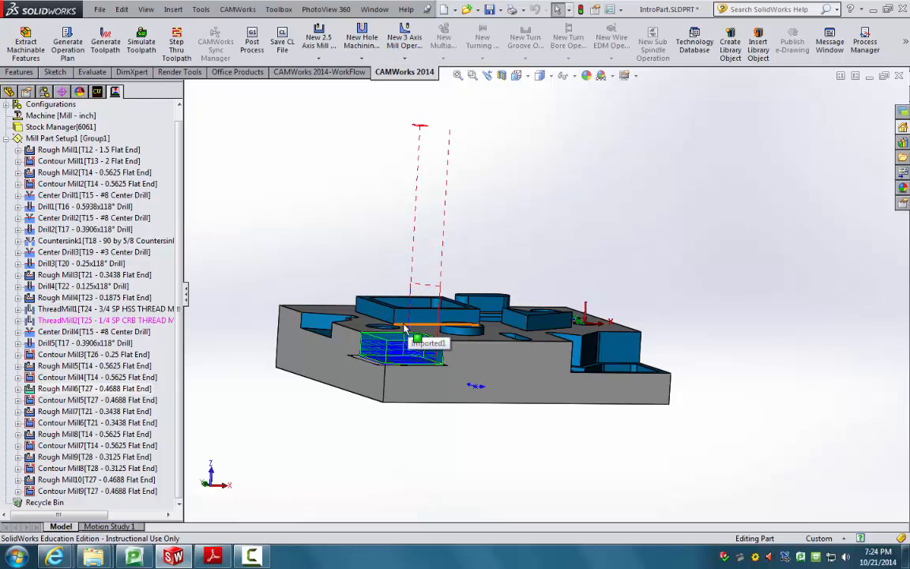
pyautogui.scroll(-5, 438, 281)
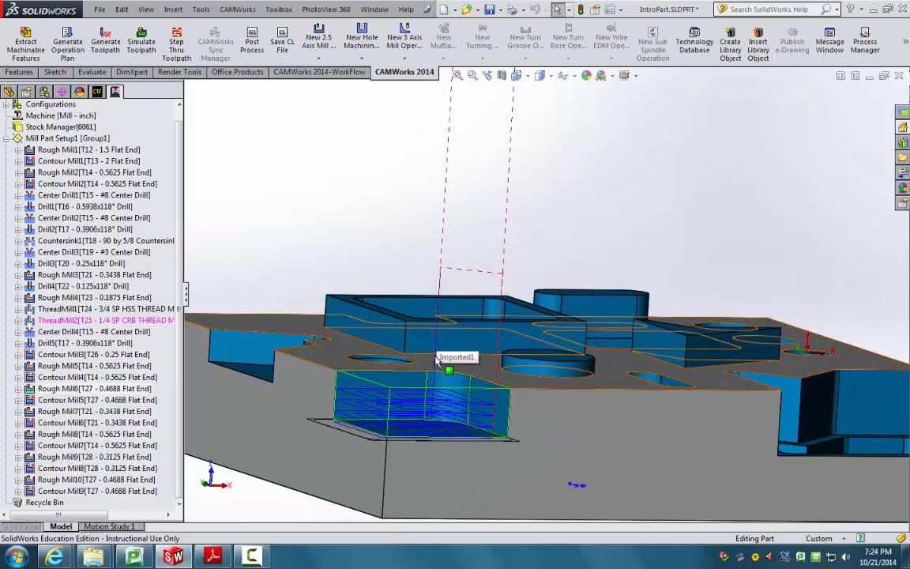
pyautogui.moveTo(439, 359); pyautogui.dragTo(343, 352, button='middle')
pyautogui.scroll(-8, 496, 410)
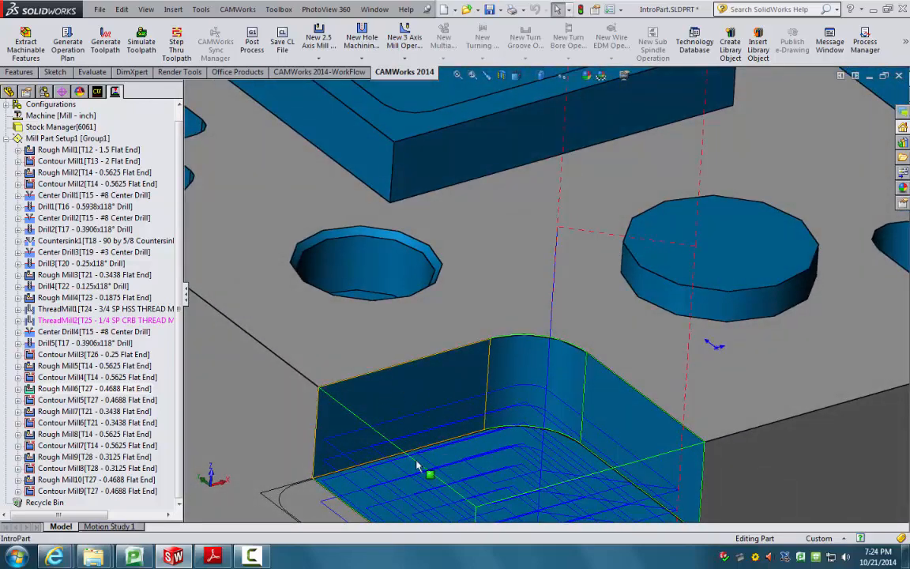
pyautogui.scroll(1, 442, 478)
pyautogui.scroll(-1, 452, 484)
pyautogui.moveTo(474, 477); pyautogui.dragTo(473, 434, button='middle')
pyautogui.scroll(1, 656, 440)
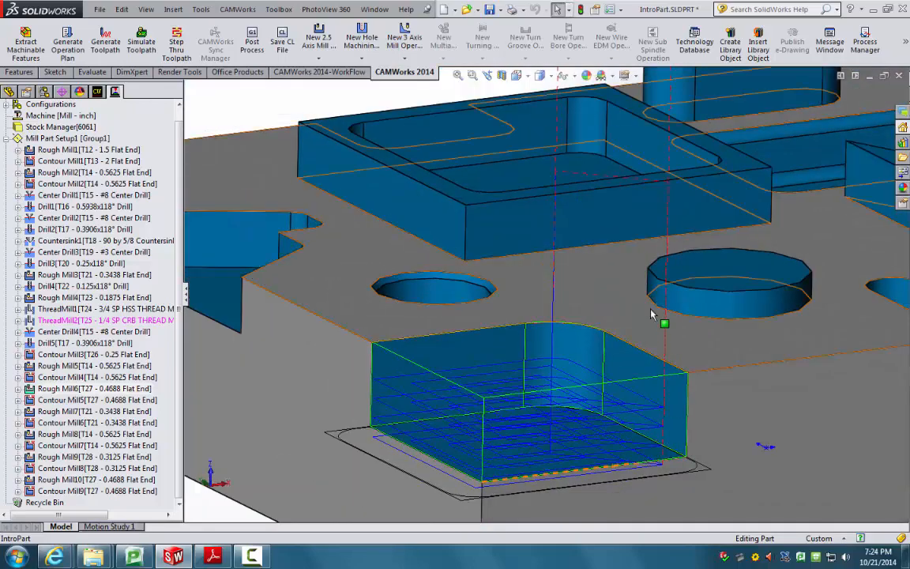
pyautogui.scroll(5, 530, 228)
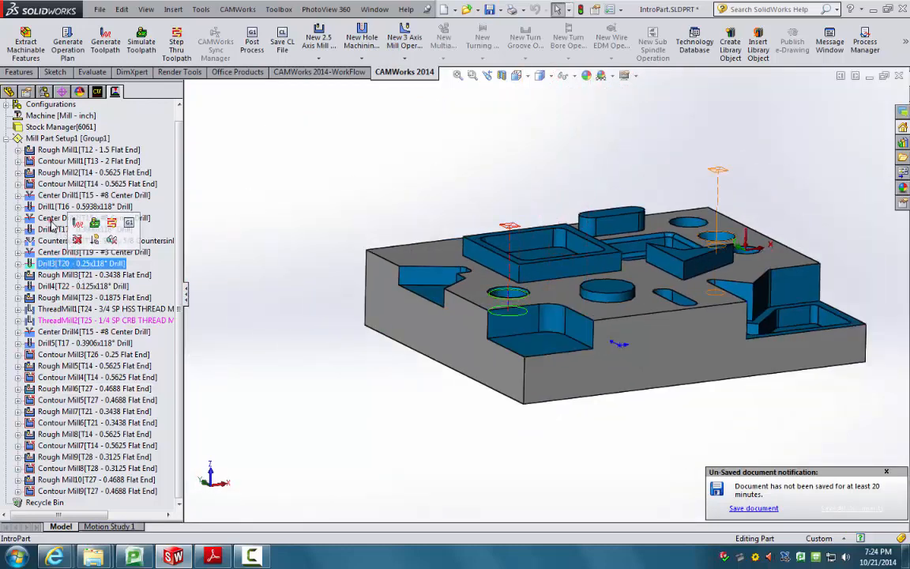
# Step: Show the Center Drill2 and Rough Mill7 toolpaths, check the flowchart, and switch to Front view
pyautogui.click(67, 217)
pyautogui.click(51, 412)
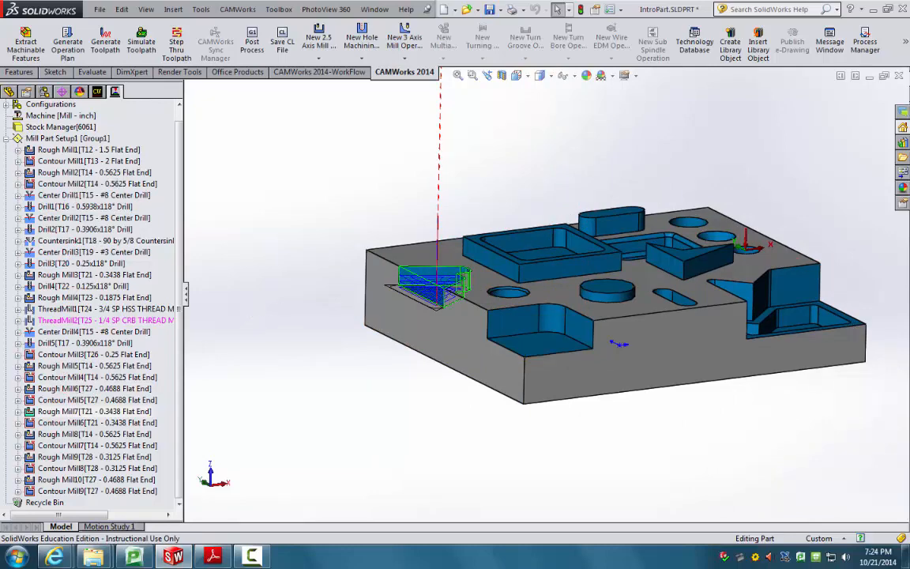
pyautogui.click(212, 557)
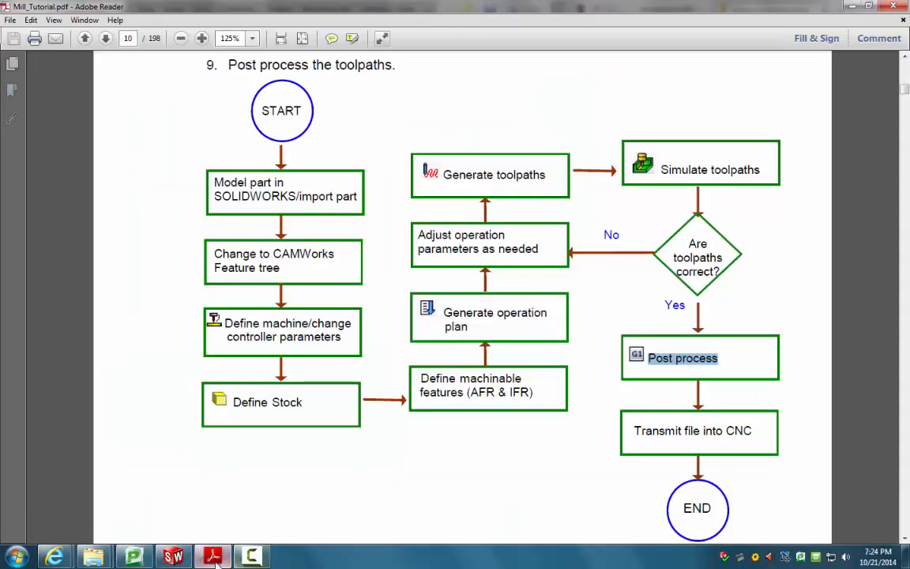
pyautogui.click(175, 558)
pyautogui.hotkey('ctrl', '1')
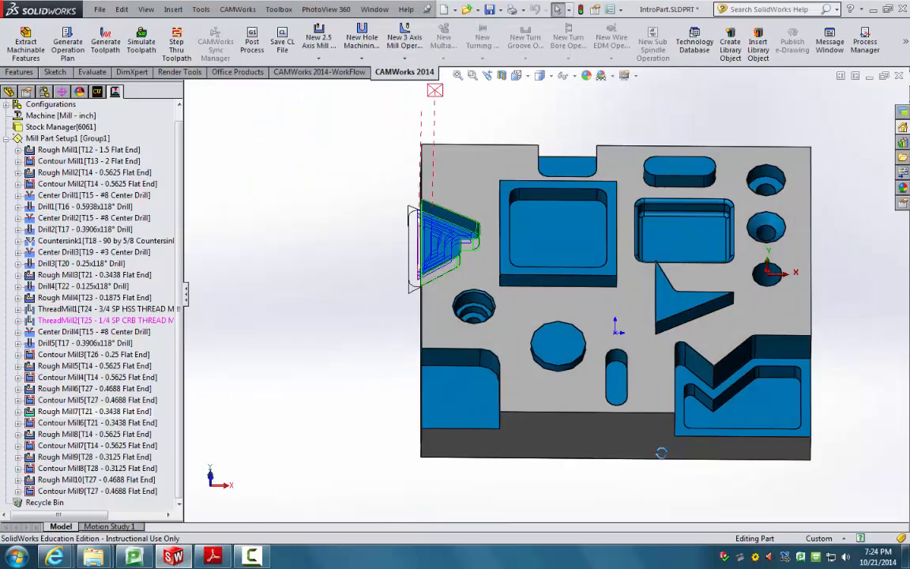
# Step: Run the toolpath simulation on stock, raise its speed, and orbit to watch the cuts from several angles
pyautogui.click(140, 52)
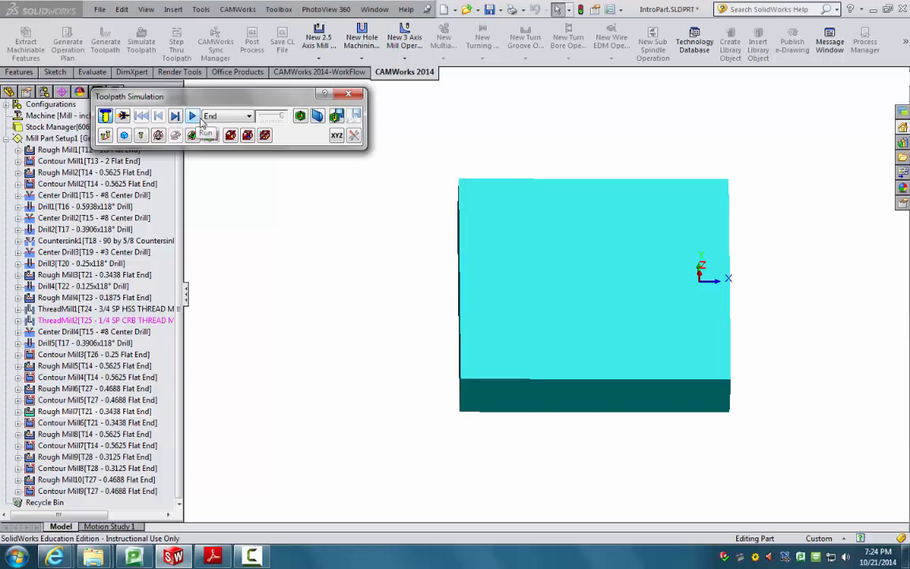
pyautogui.click(192, 116)
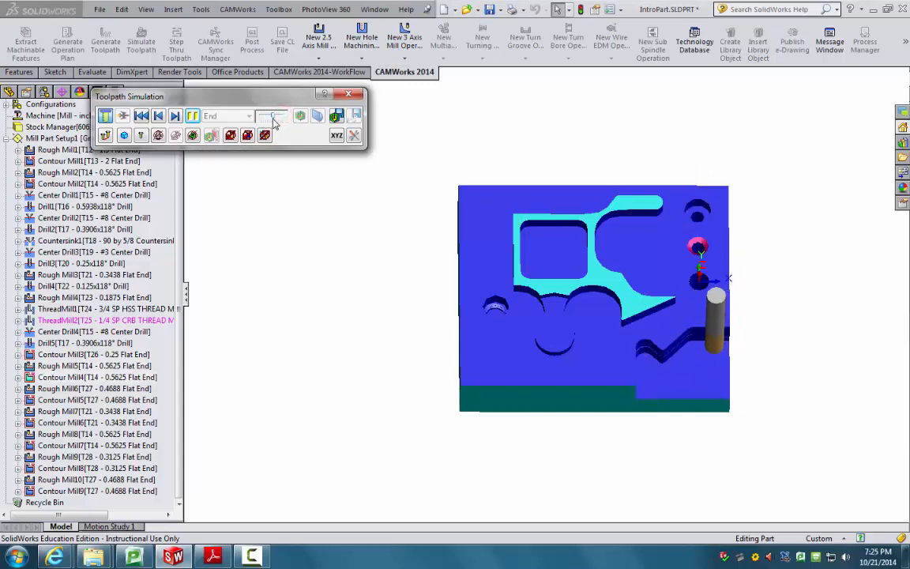
pyautogui.moveTo(459, 166); pyautogui.dragTo(466, 145, button='middle')
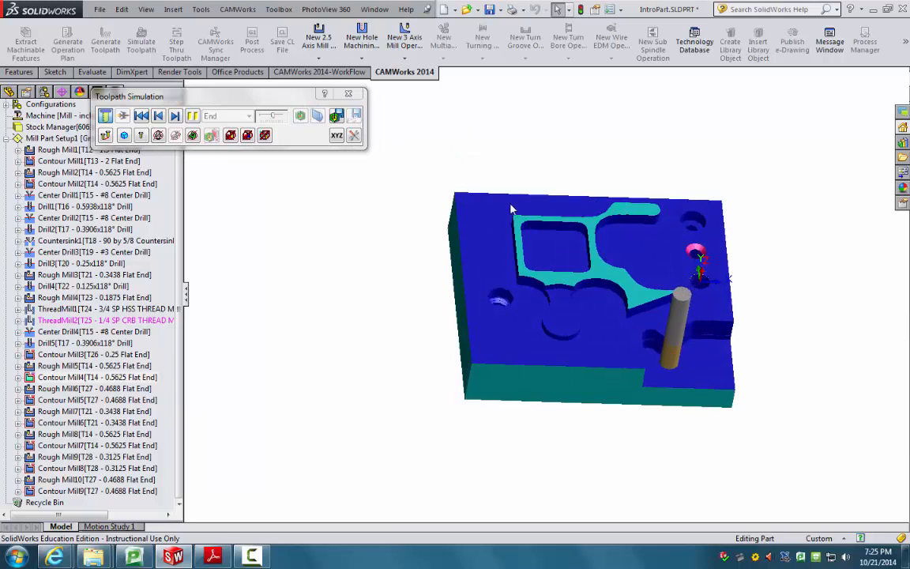
pyautogui.moveTo(510, 208); pyautogui.dragTo(521, 215, button='middle')
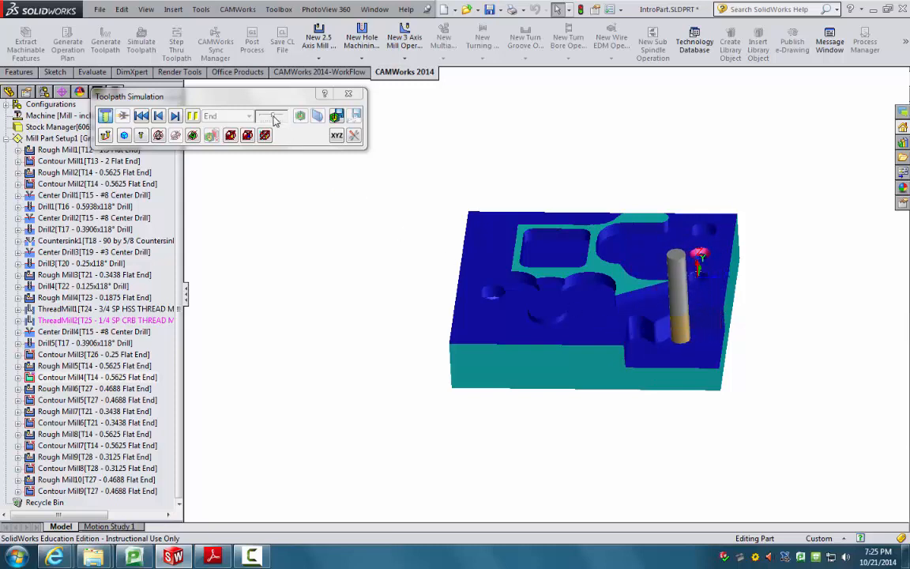
pyautogui.moveTo(273, 115); pyautogui.dragTo(283, 114)
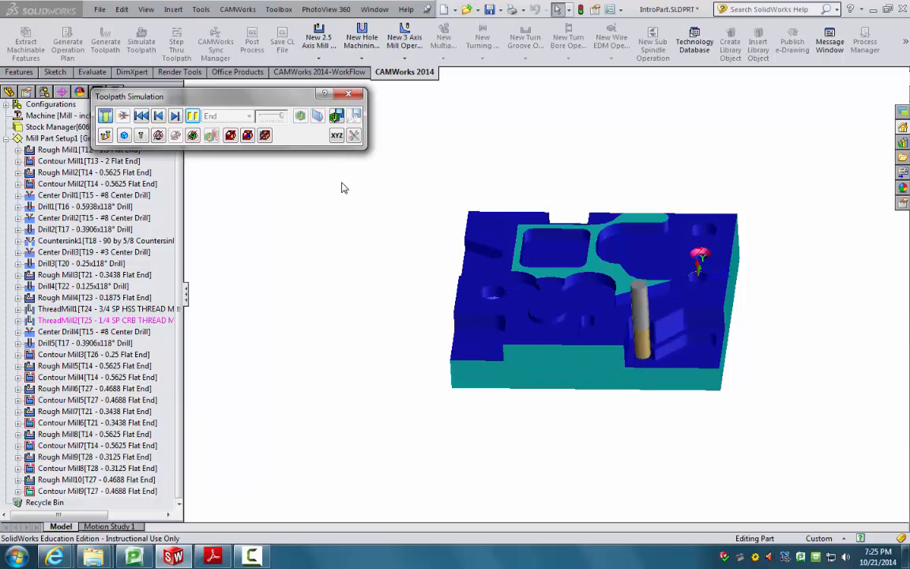
pyautogui.moveTo(711, 254); pyautogui.dragTo(426, 305, button='middle')
pyautogui.scroll(-2, 668, 339)
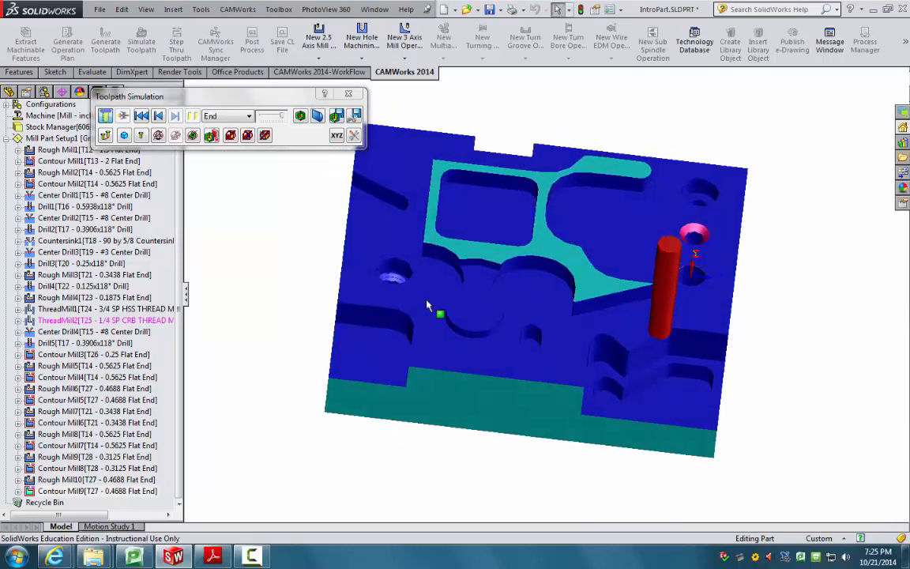
# Step: Show the difference between simulated stock and design part, orbit to isometric, then close the simulation
pyautogui.click(300, 117)
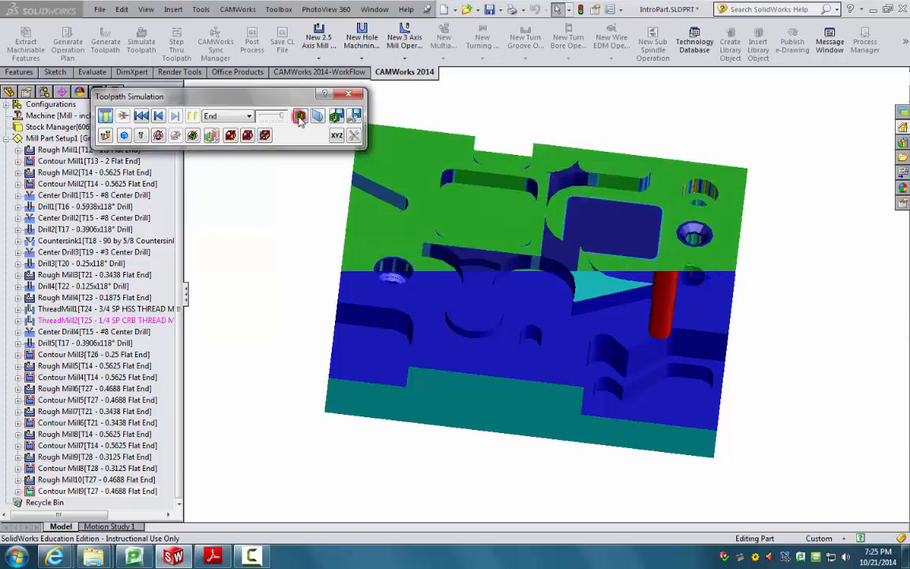
pyautogui.moveTo(380, 253); pyautogui.dragTo(319, 156, button='middle')
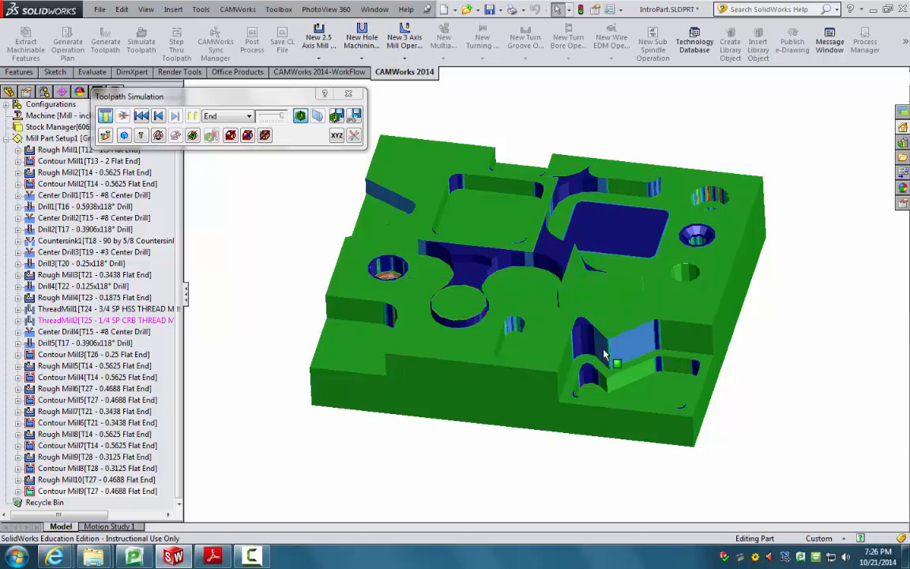
pyautogui.click(356, 96)
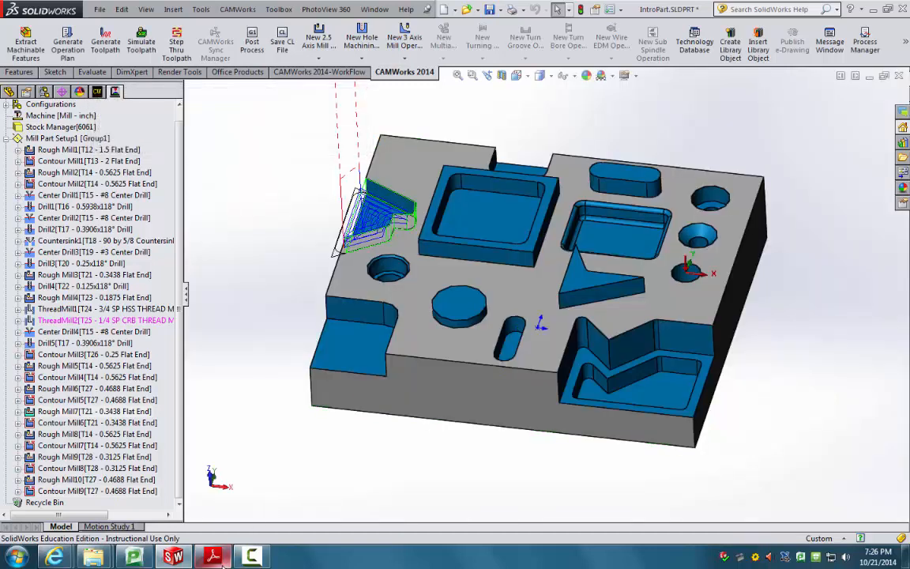
# Step: Check the workflow chart, then start a new toolpath simulation on raw stock and run it
pyautogui.click(213, 557)
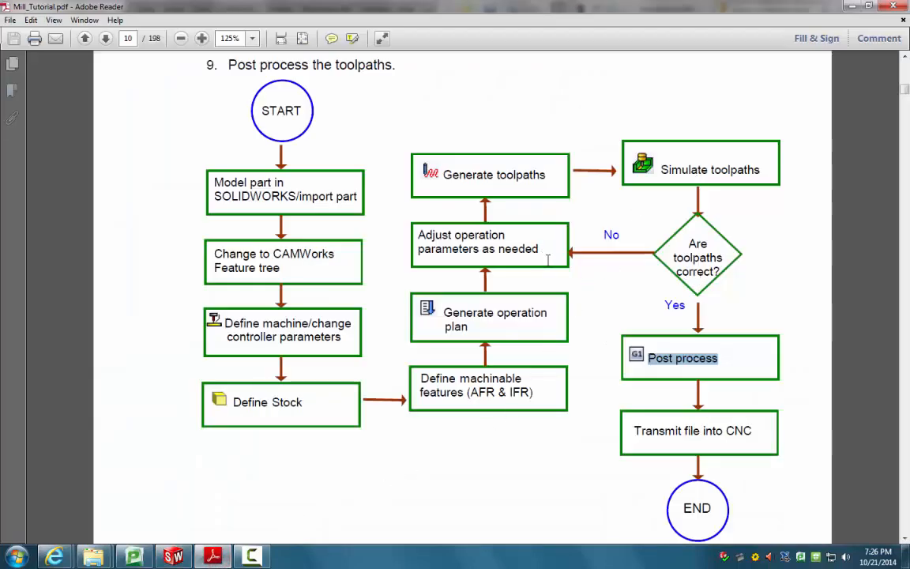
pyautogui.click(174, 557)
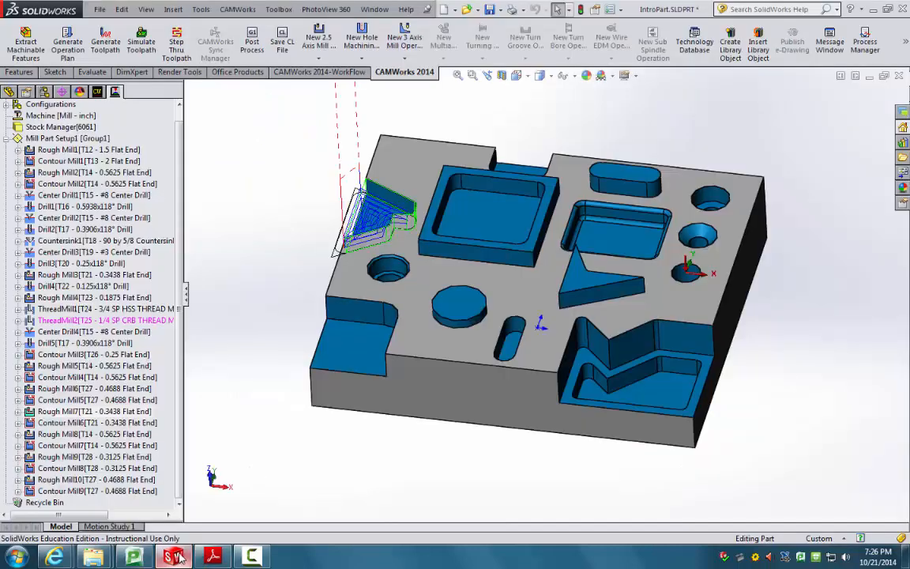
pyautogui.click(142, 46)
pyautogui.click(192, 116)
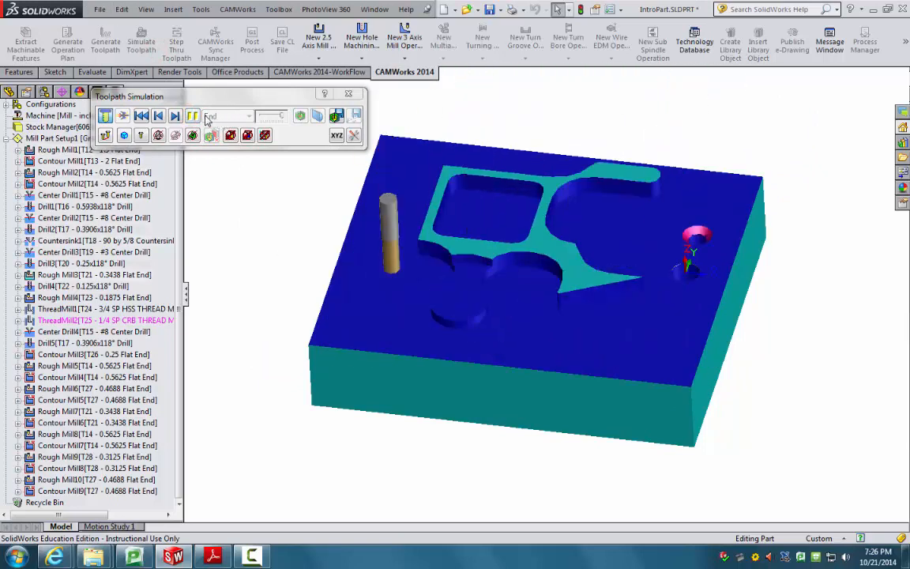
# Step: Restart the simulation from raw stock, nudge the speed slider, and move the simulation controls aside
pyautogui.click(354, 96)
pyautogui.click(142, 43)
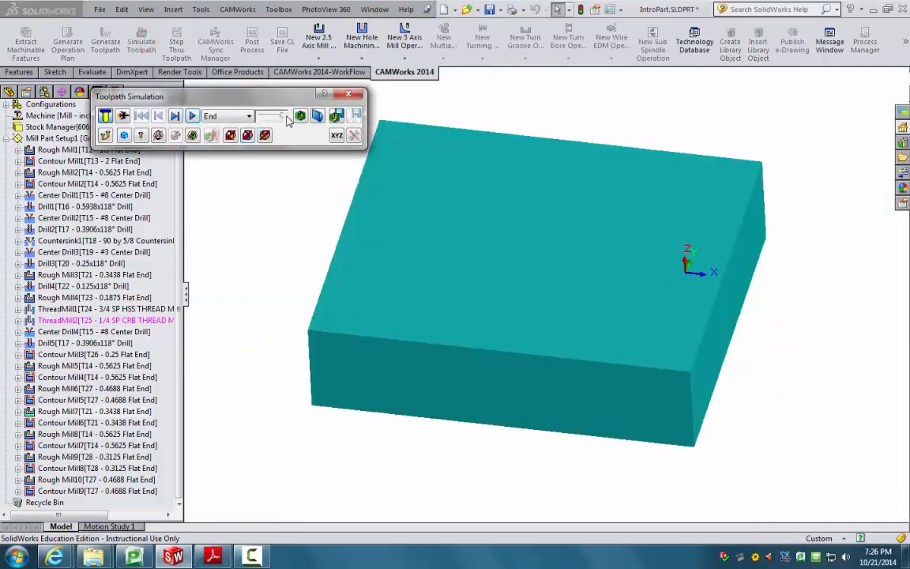
pyautogui.click(193, 116)
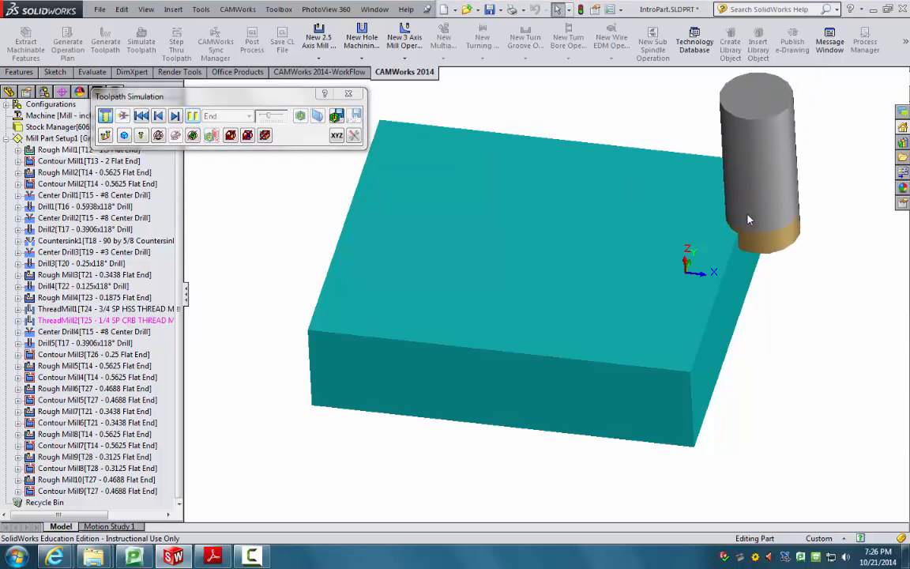
pyautogui.moveTo(268, 116); pyautogui.dragTo(271, 117)
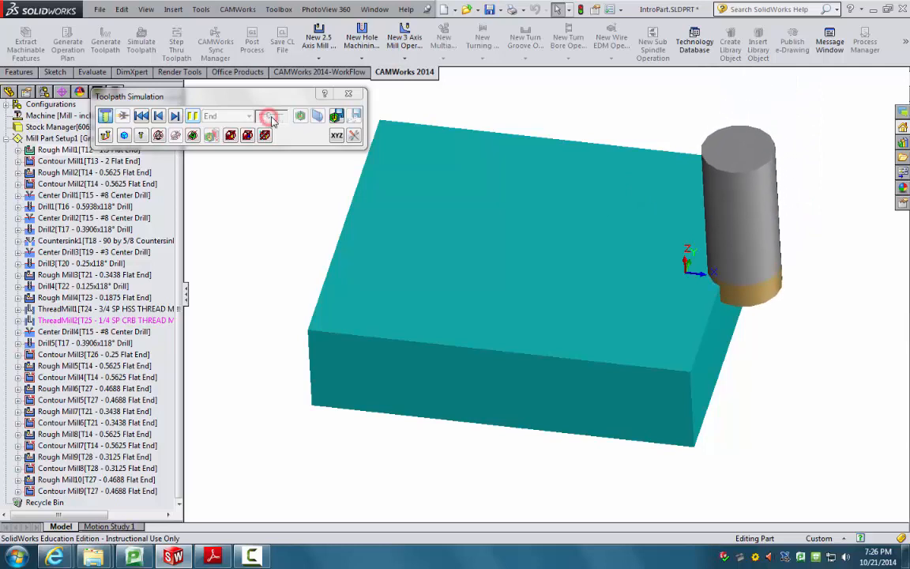
pyautogui.click(269, 116)
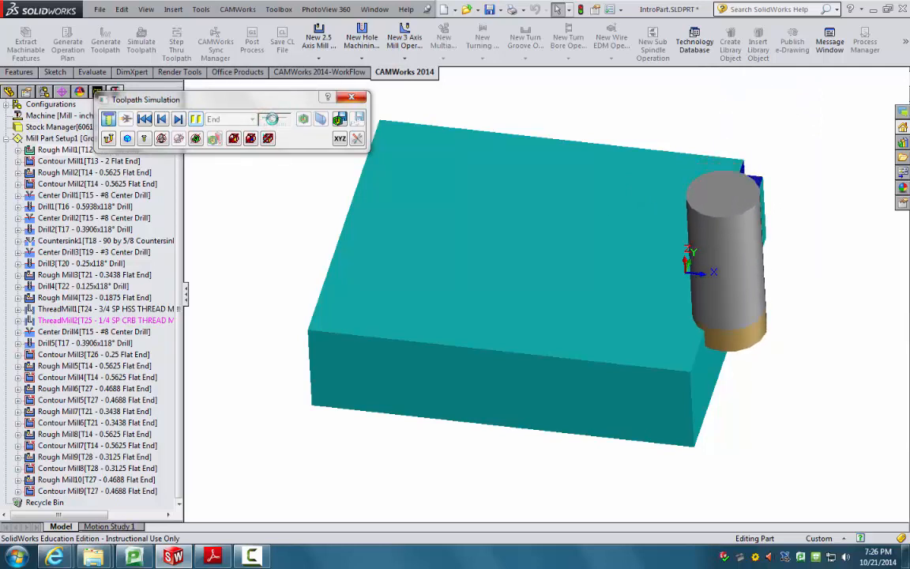
pyautogui.click(271, 117)
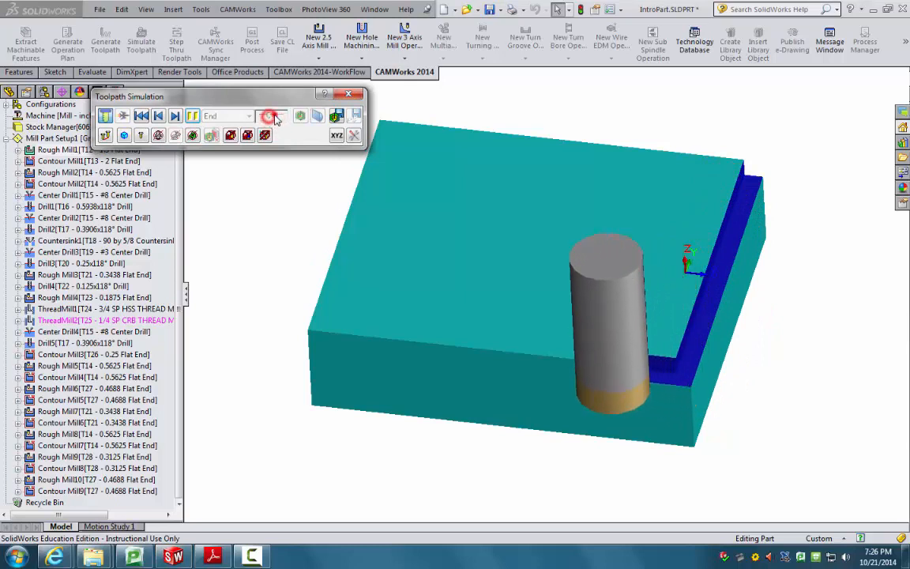
pyautogui.click(270, 117)
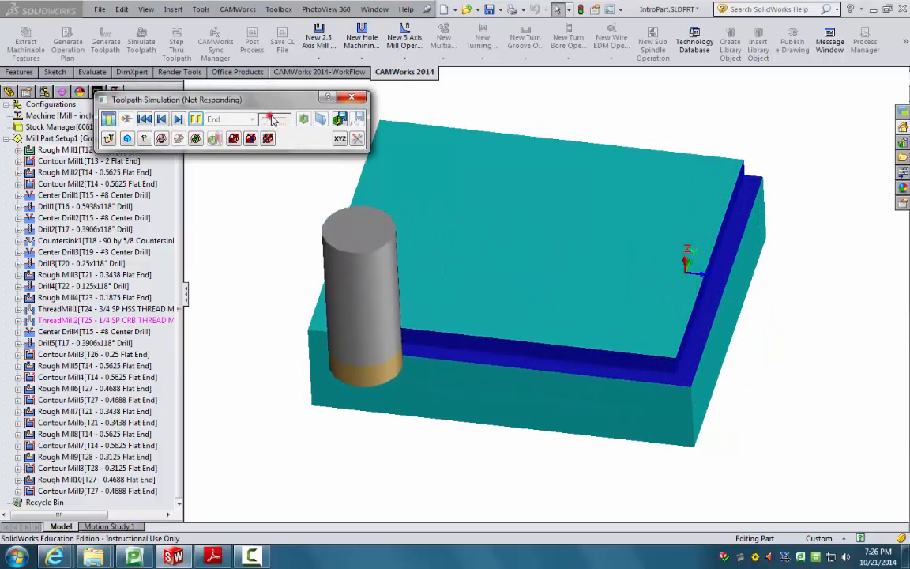
pyautogui.click(270, 117)
pyautogui.moveTo(259, 103); pyautogui.dragTo(278, 148)
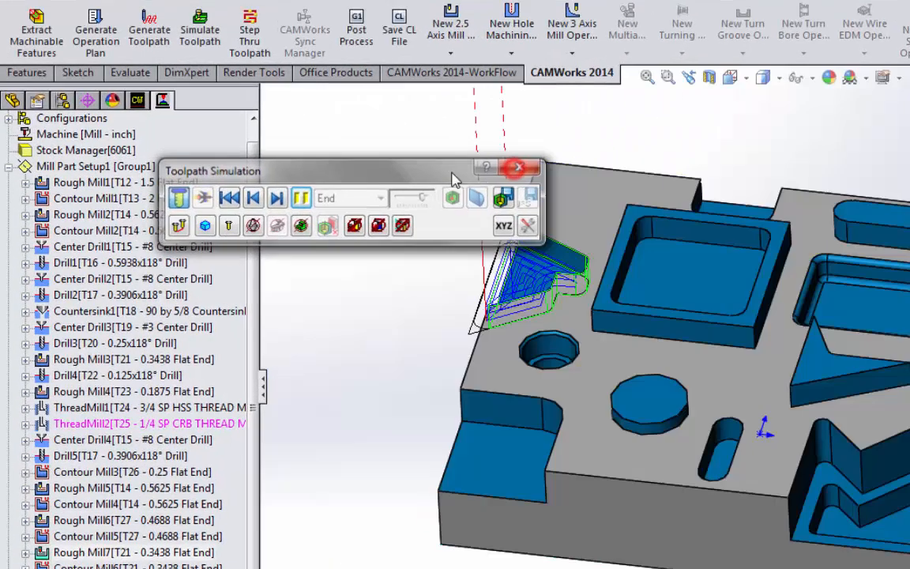
# Step: Close the simulation and open Rough Mill1's operation parameters via Edit Definition
pyautogui.click(518, 166)
pyautogui.click(107, 182)
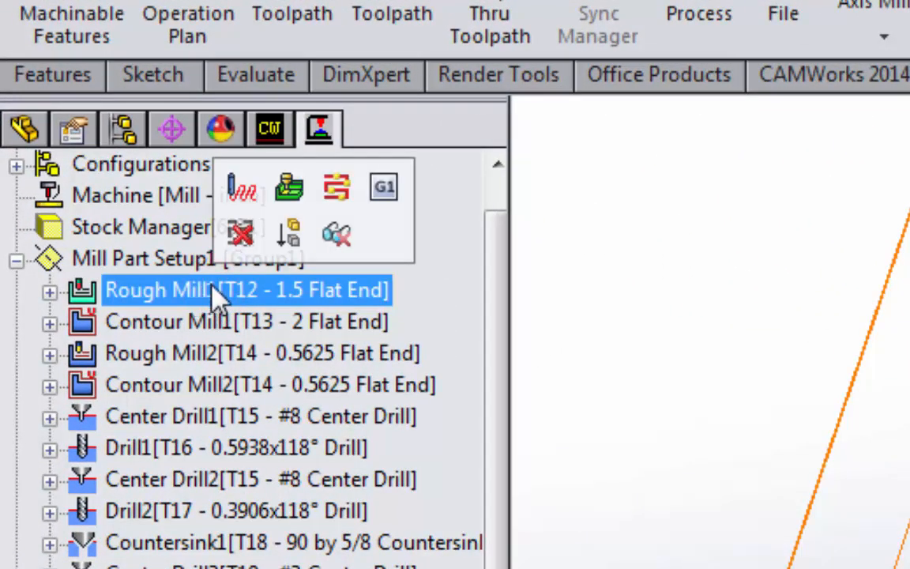
pyautogui.rightClick(238, 289)
pyautogui.click(257, 307)
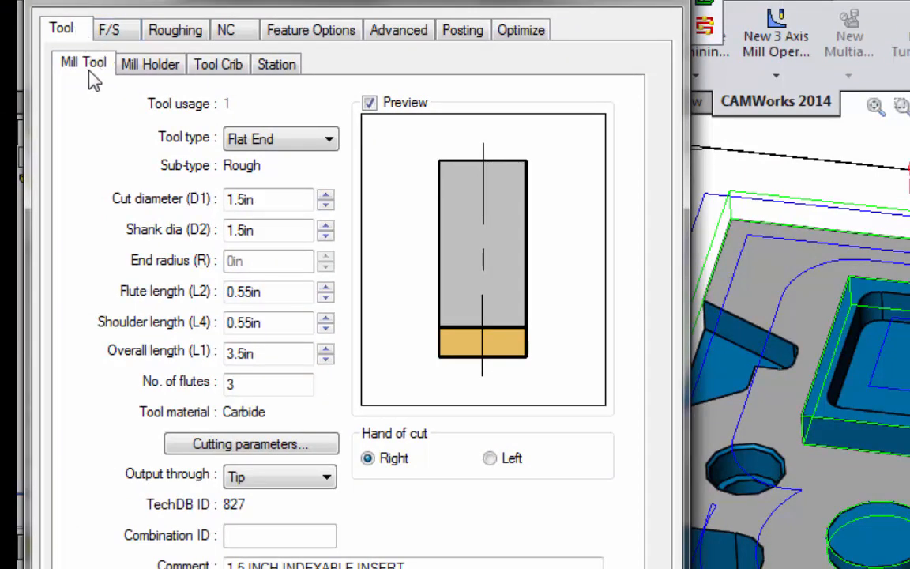
# Step: Assign tool crib station 14 (T14 - 0.5625 Flat End) to Rough Mill1, answer the holder prompt, and apply
pyautogui.click(215, 64)
pyautogui.moveTo(613, 178); pyautogui.dragTo(626, 282)
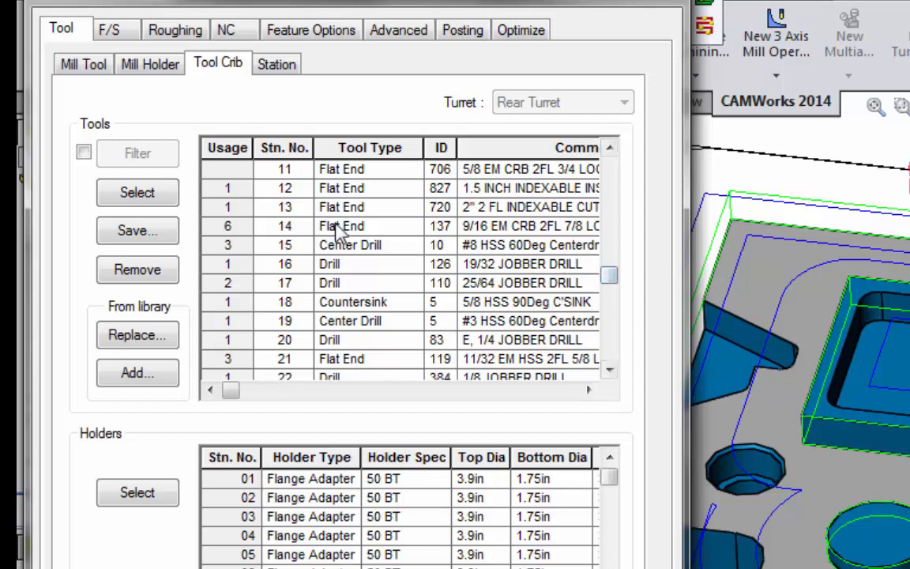
pyautogui.click(229, 228)
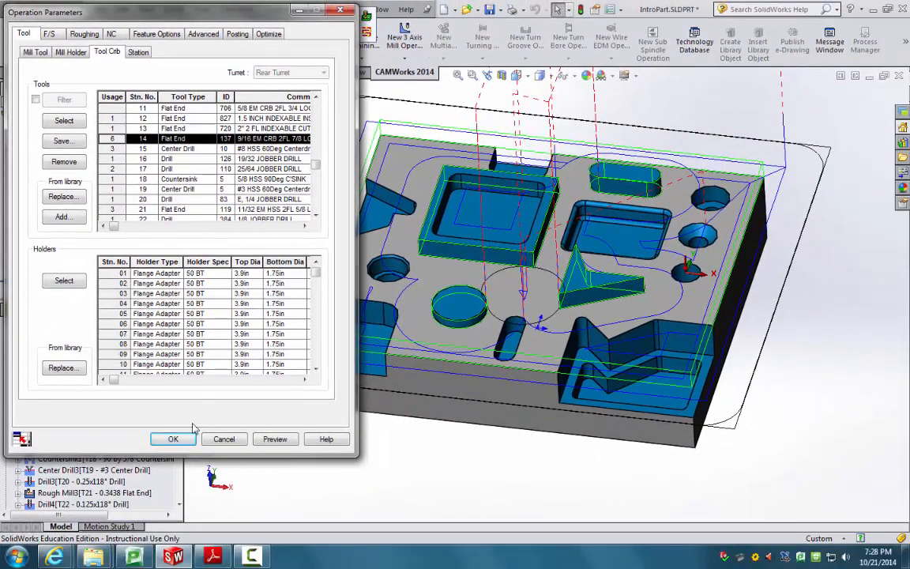
pyautogui.scroll(2, 106, 201)
pyautogui.click(64, 121)
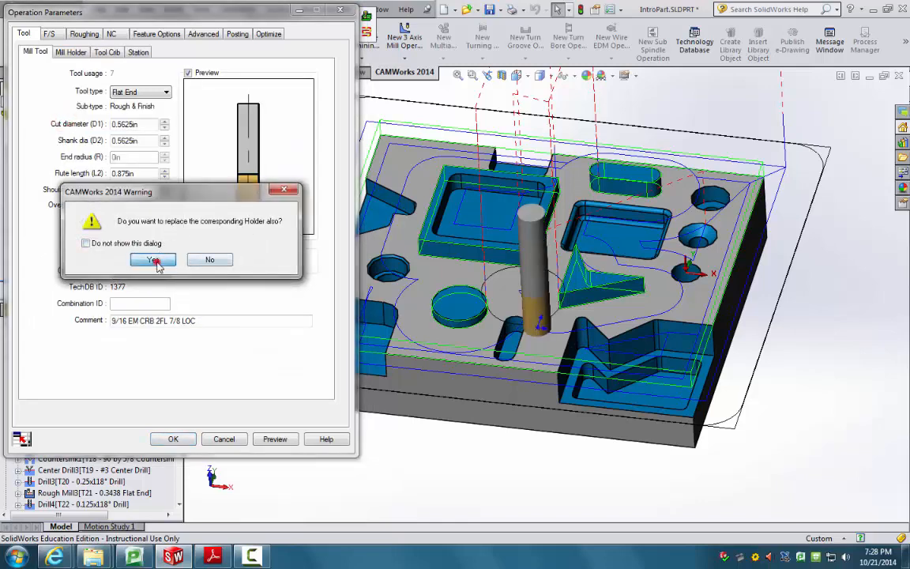
pyautogui.click(210, 259)
pyautogui.click(174, 439)
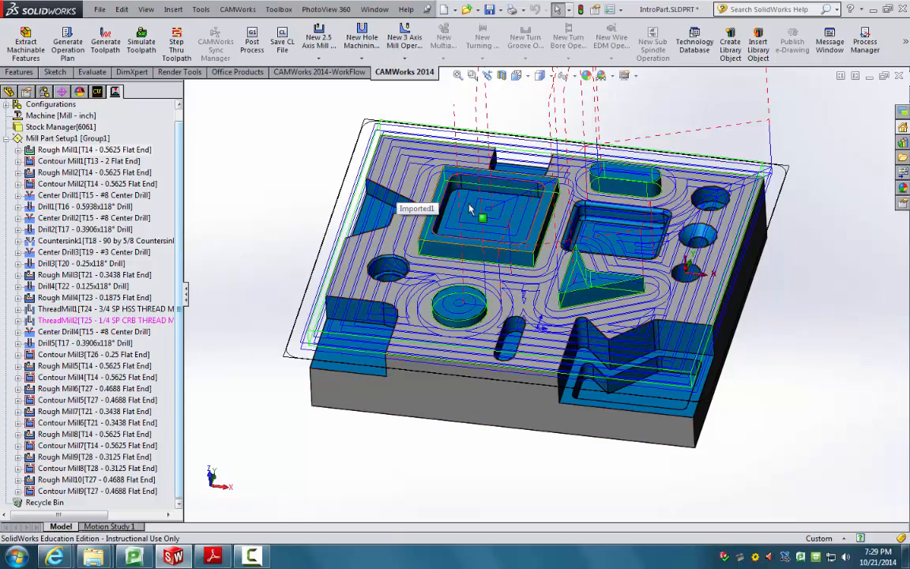
# Step: Run the toolpath simulation on the stock with the smaller Rough Mill1 end mill
pyautogui.scroll(-4, 526, 229)
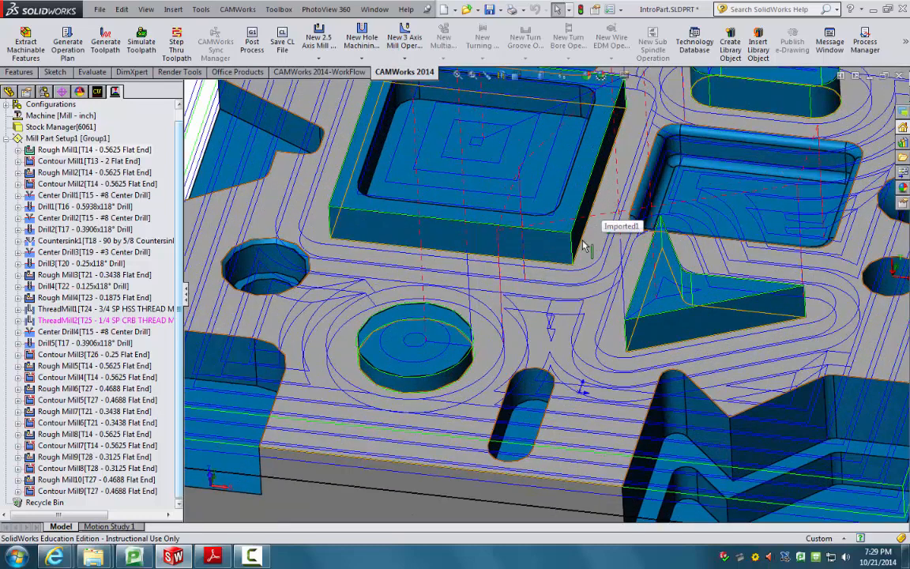
pyautogui.scroll(3, 439, 407)
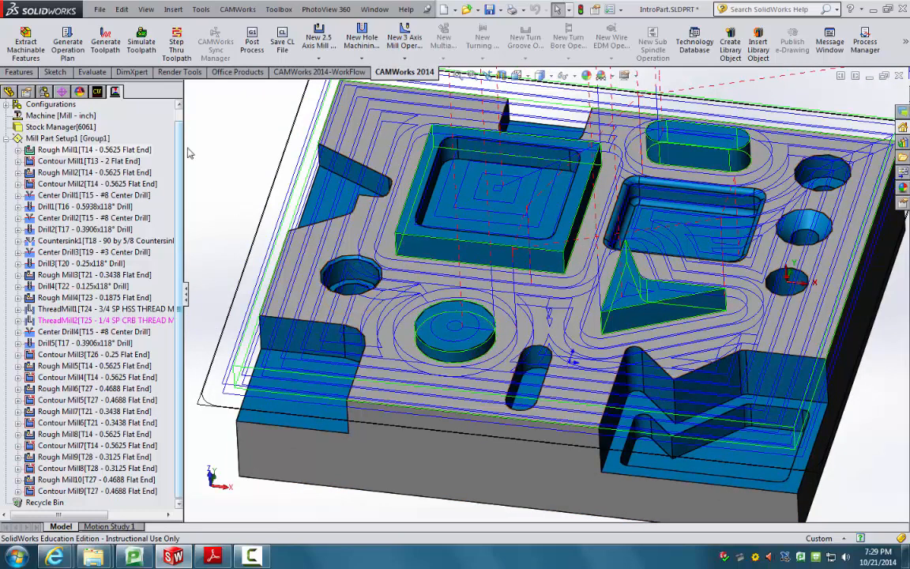
pyautogui.click(140, 46)
pyautogui.click(214, 161)
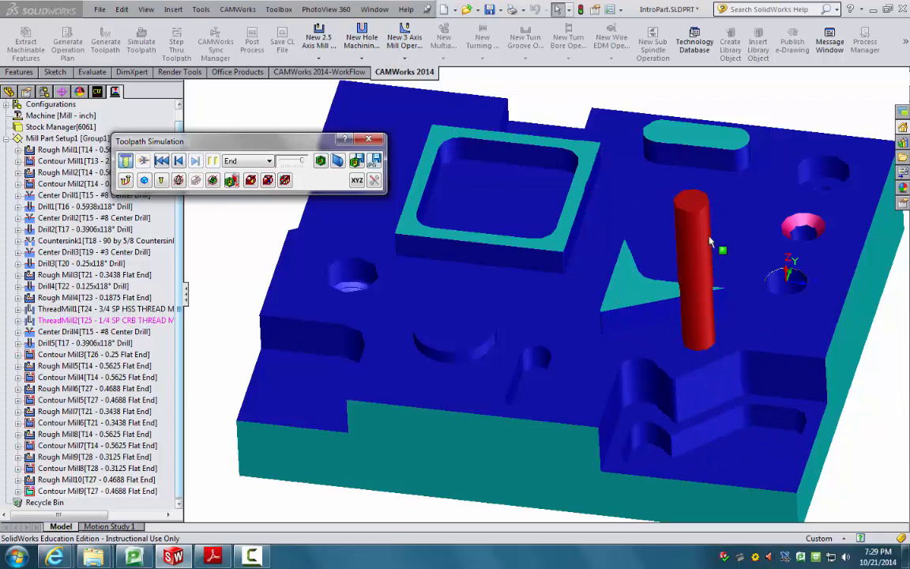
# Step: Inspect the machined stock, then exit Toolpath Simulation to show Mill Part Setup1's toolpaths
pyautogui.scroll(5, 691, 251)
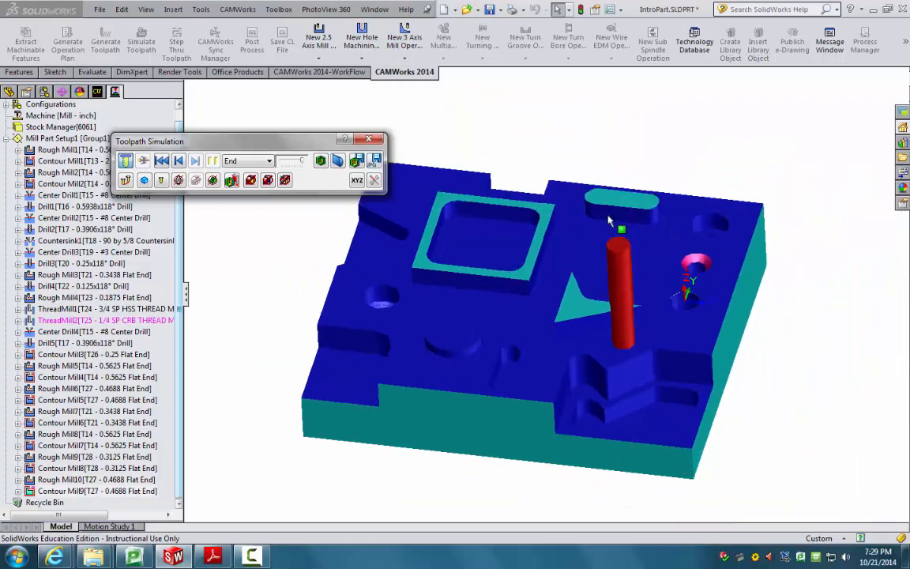
pyautogui.scroll(-4, 487, 198)
pyautogui.scroll(1, 490, 308)
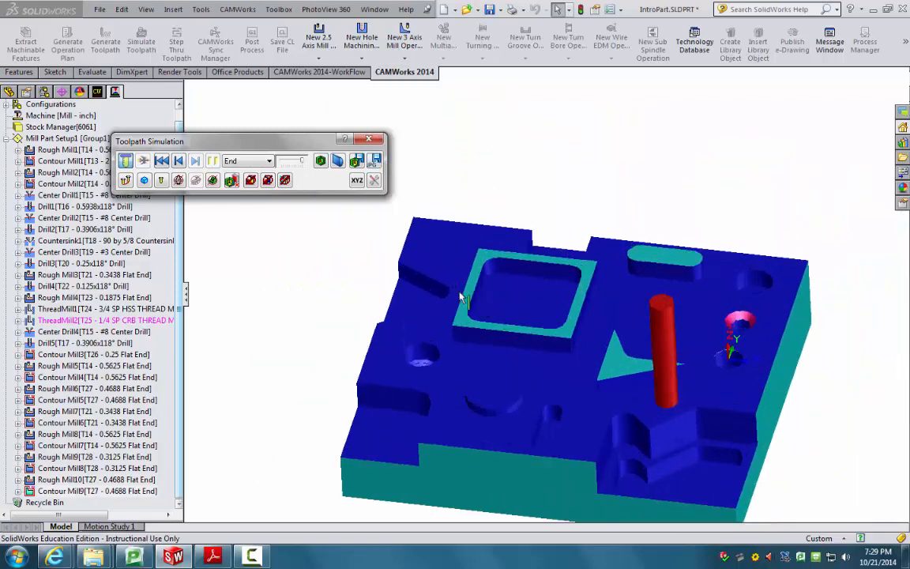
pyautogui.click(368, 139)
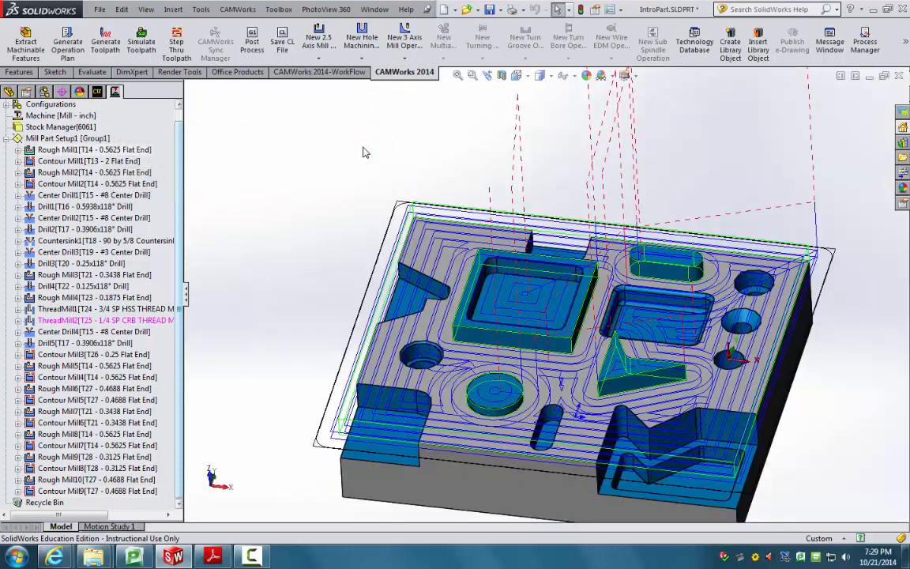